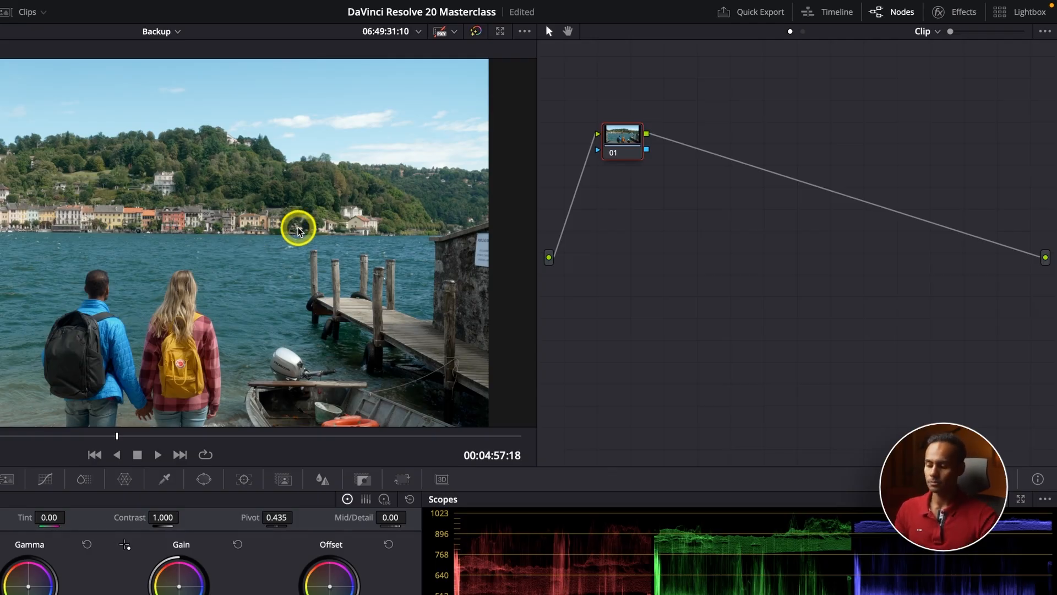
Label the first node WB
right_click(623, 140)
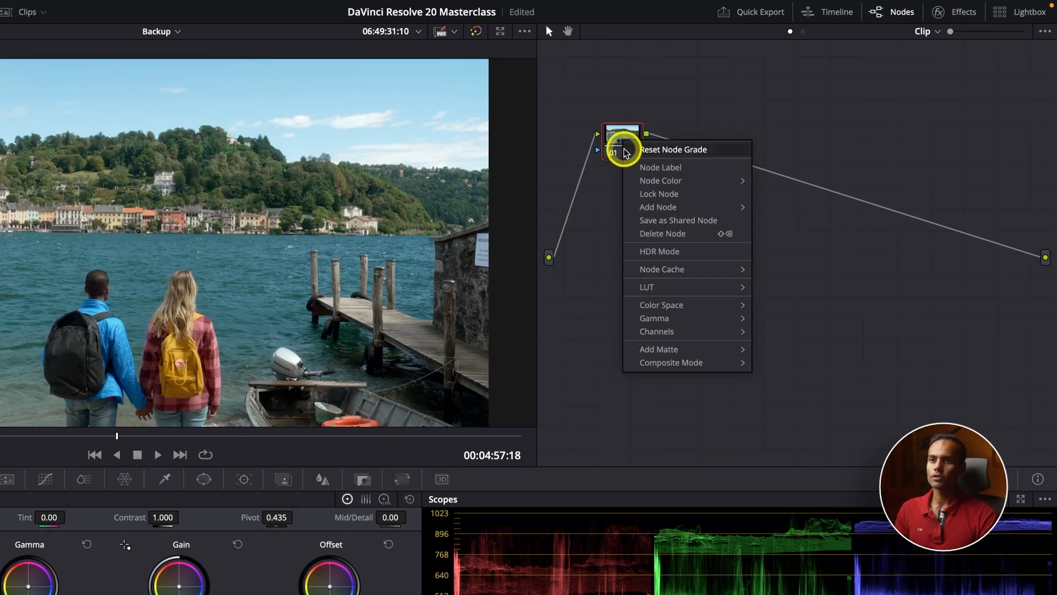
left_click(672, 167)
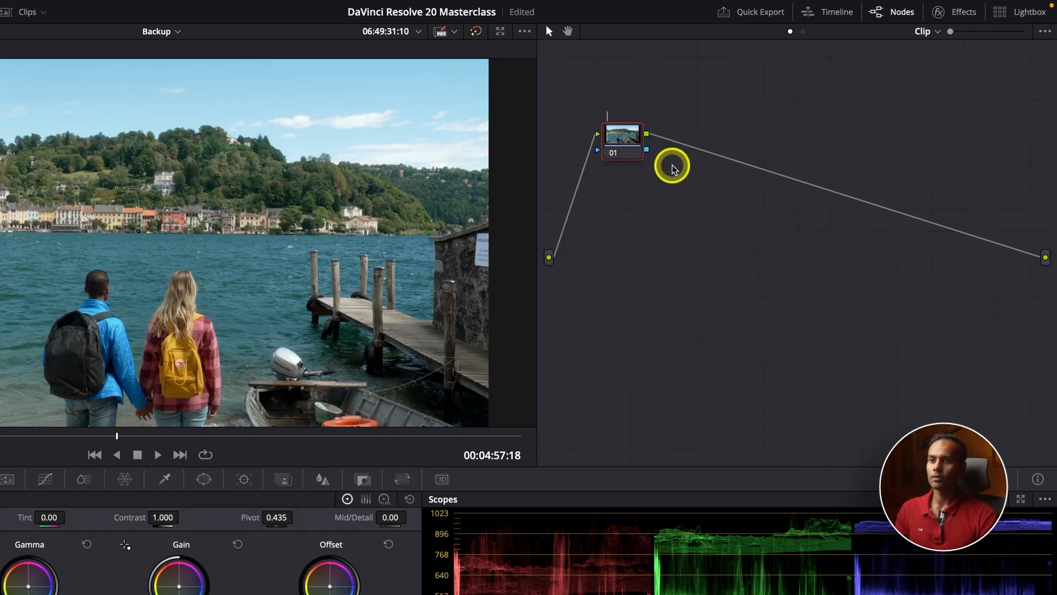
type("WB")
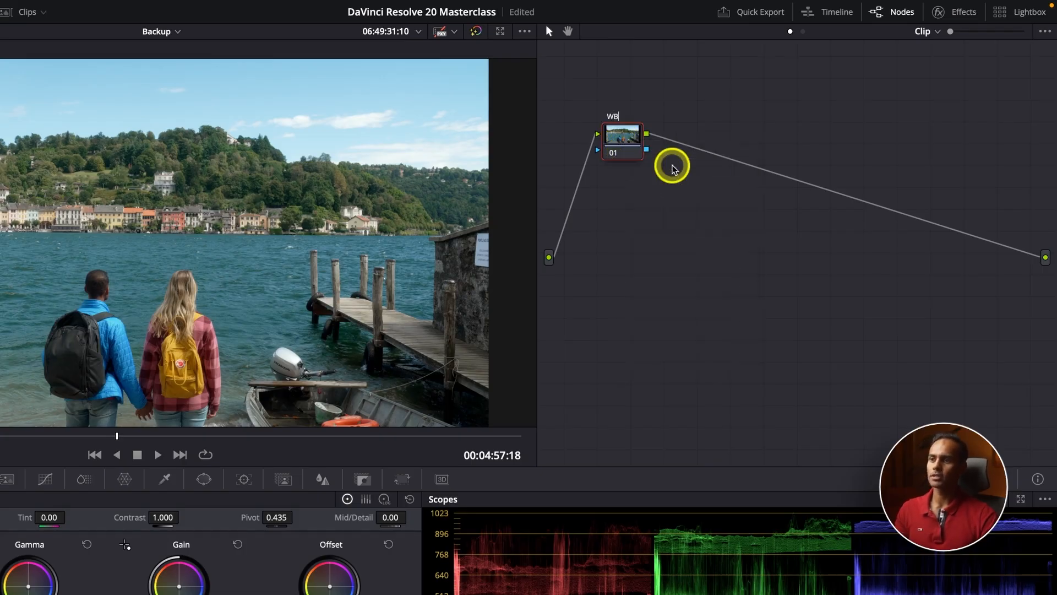
key("Return")
Add a serial node after the WB node, label it EXP and place it in line with a small gap
right_click(629, 146)
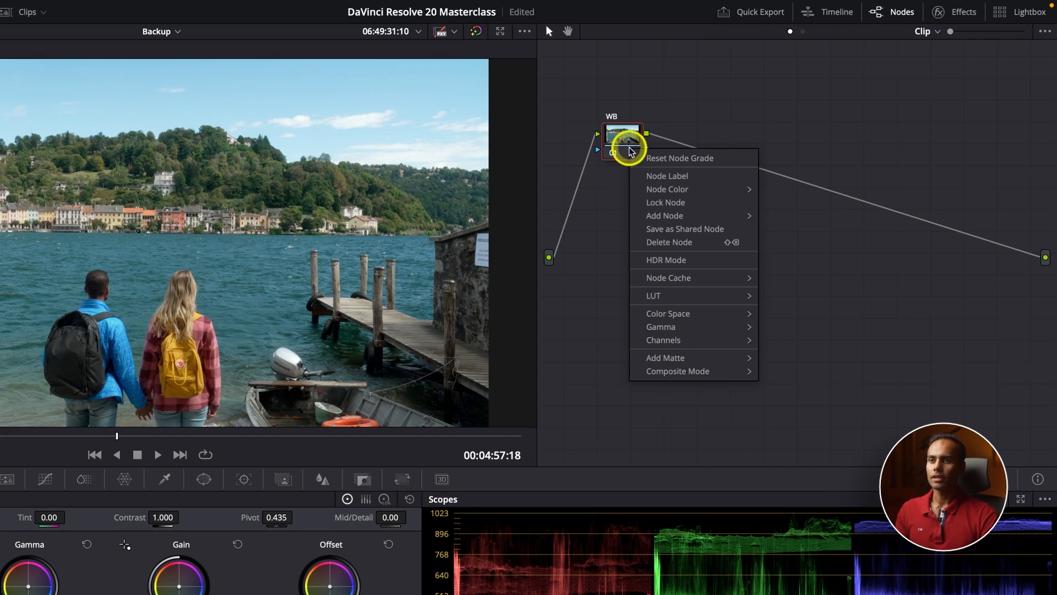
mouse_move(732, 215)
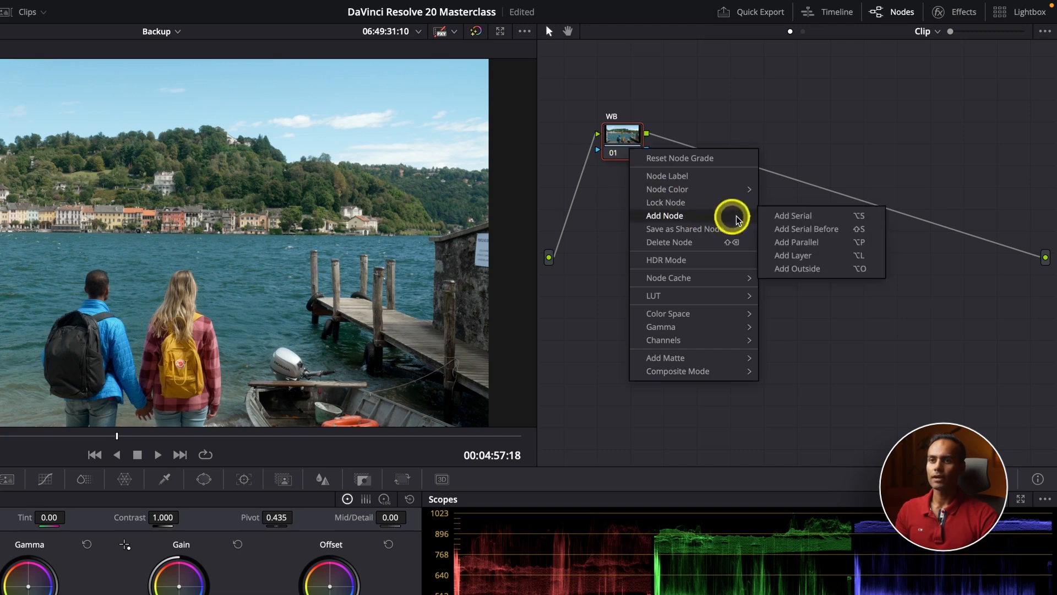
left_click(794, 217)
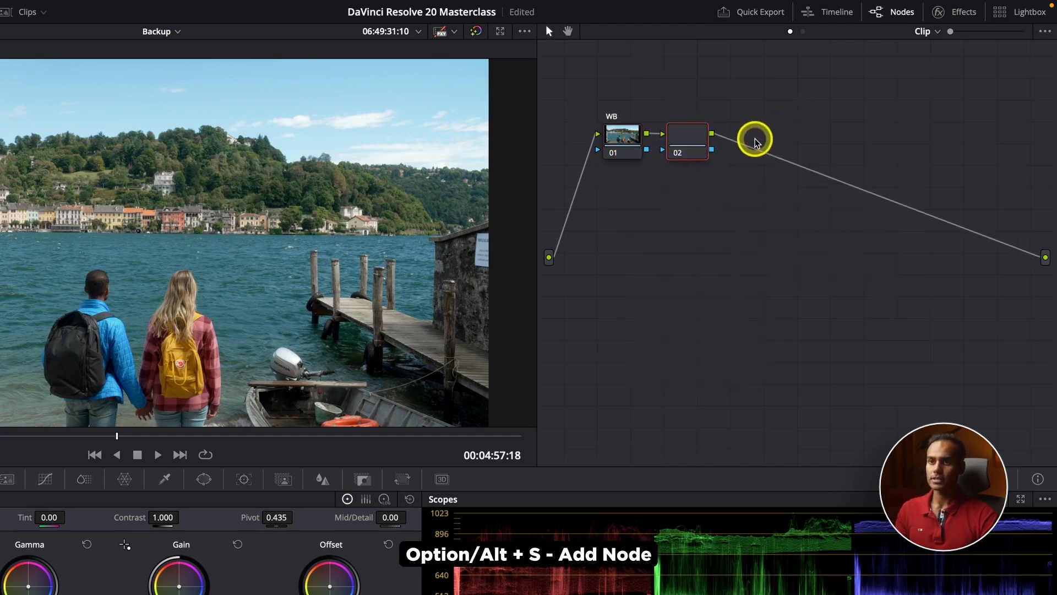
left_click_drag(684, 150, 713, 150)
right_click(713, 151)
left_click(745, 182)
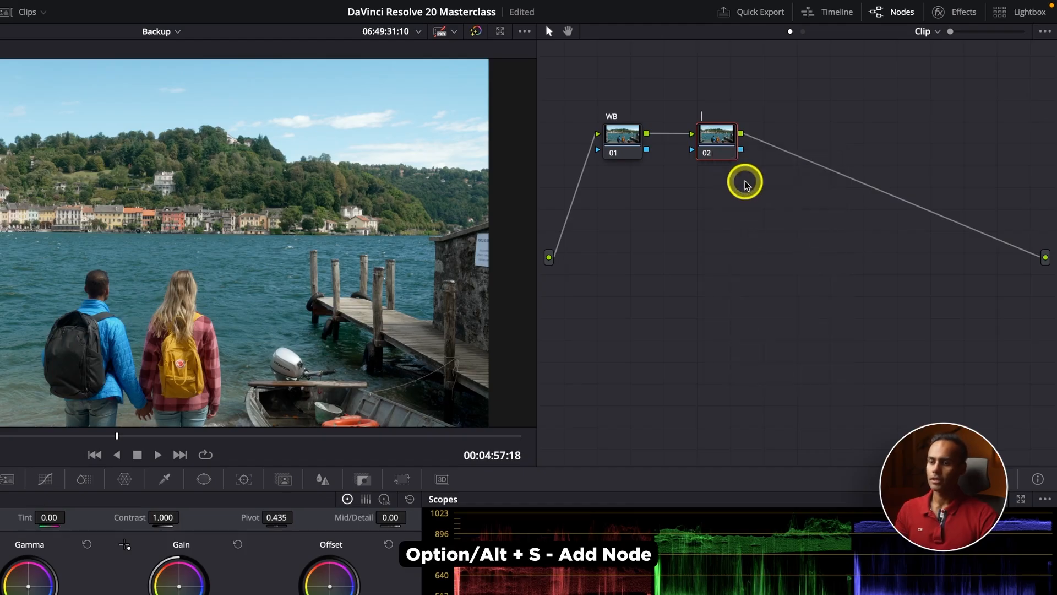
key("Return")
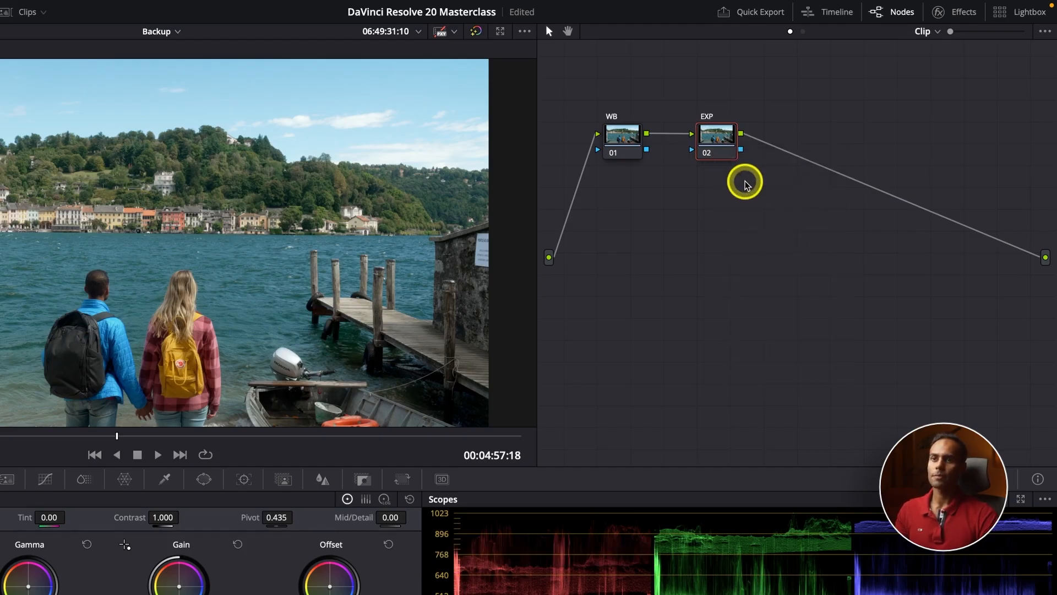
left_click_drag(733, 156, 711, 154)
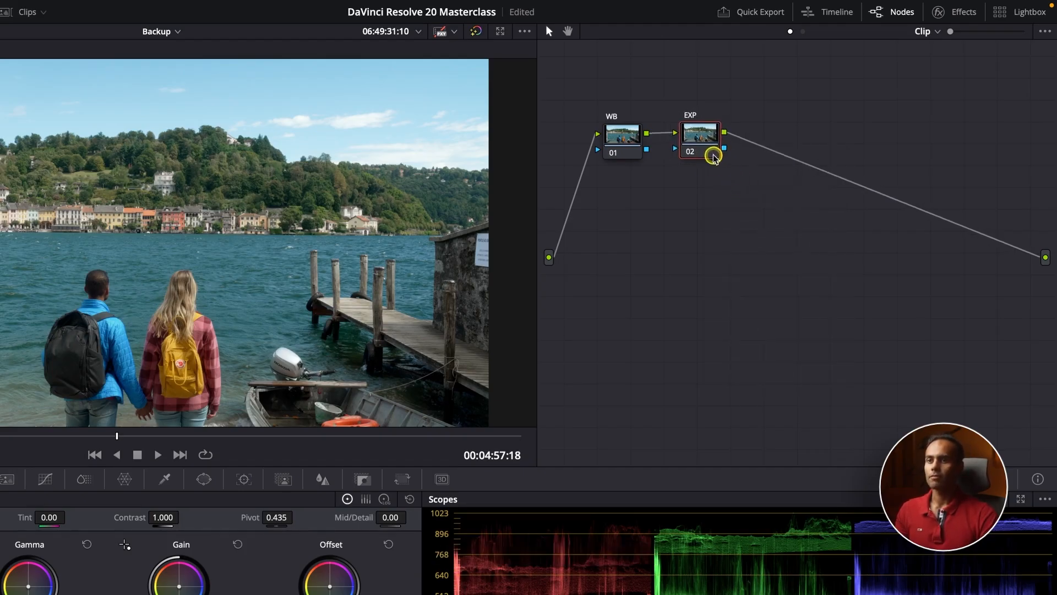
Add a third serial node after EXP and label it HDR
key("alt+s")
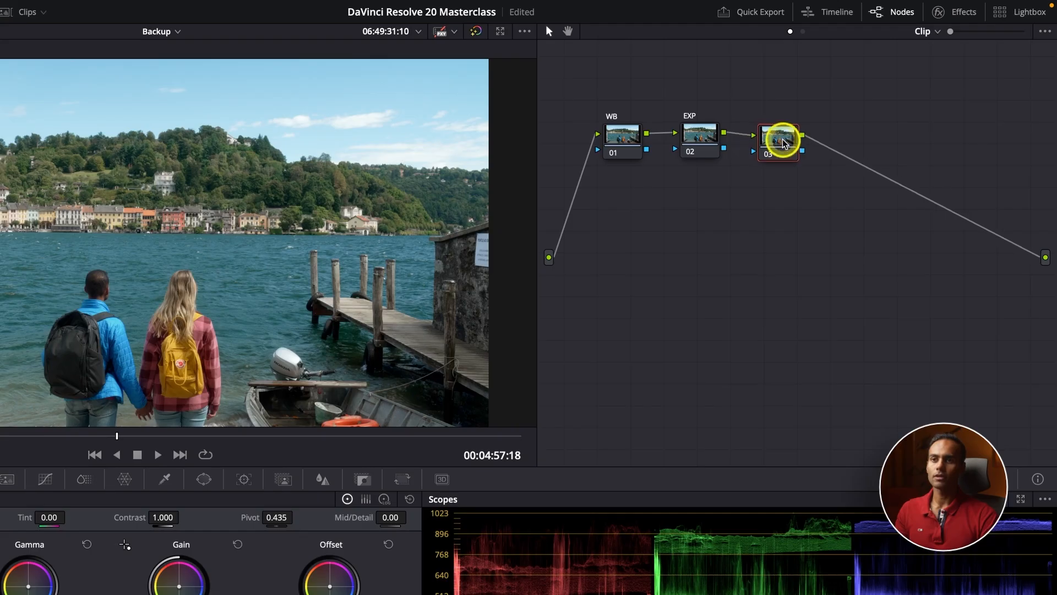
right_click(781, 142)
left_click(814, 167)
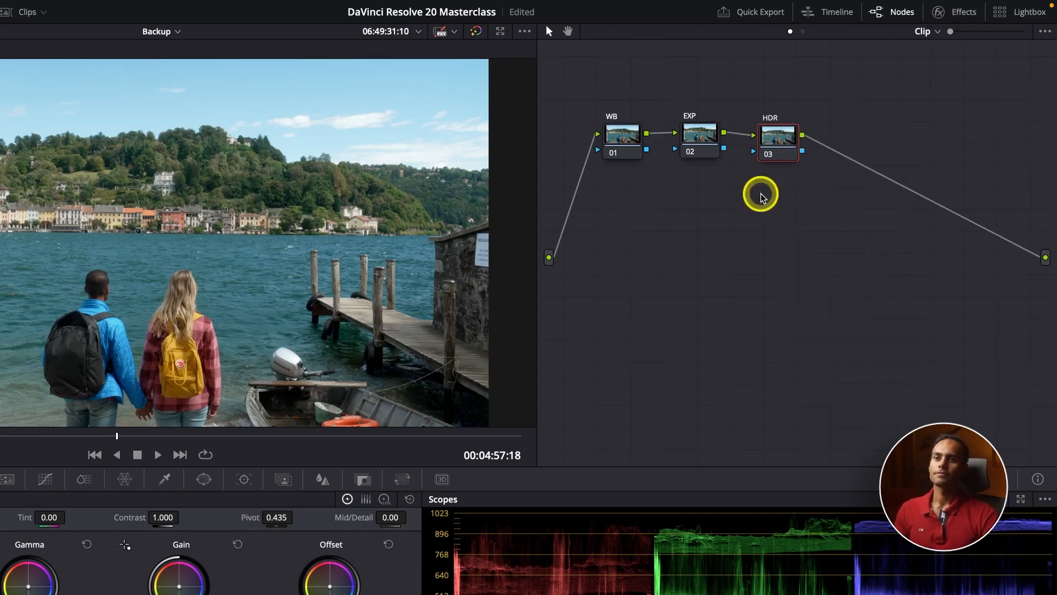
left_click(764, 233)
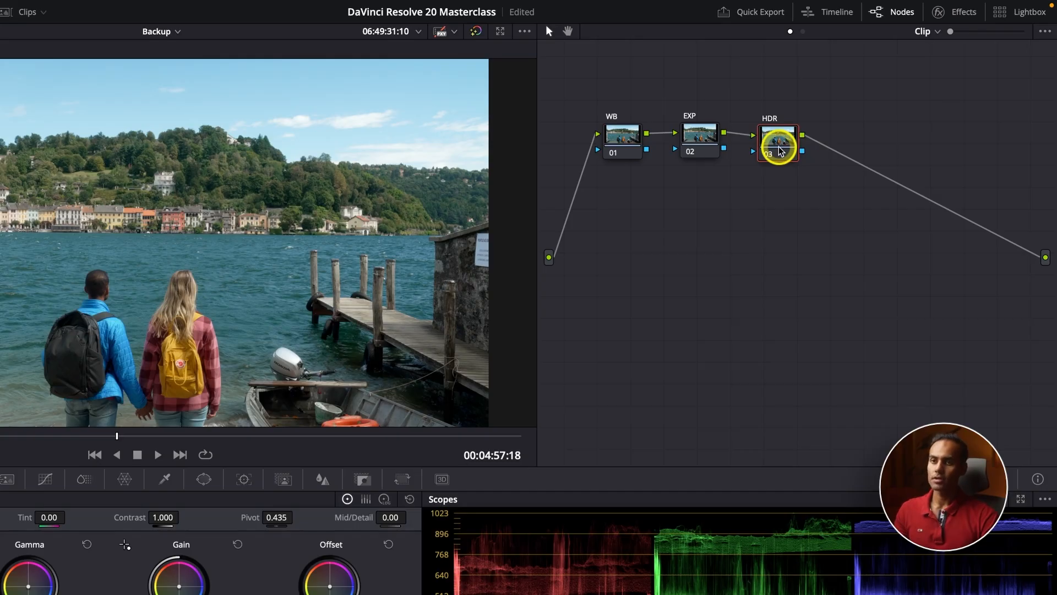
Add a fourth serial node labelled LOOK after HDR, space it out and reposition the whole node row
key("alt+s")
right_click(845, 142)
left_click(892, 160)
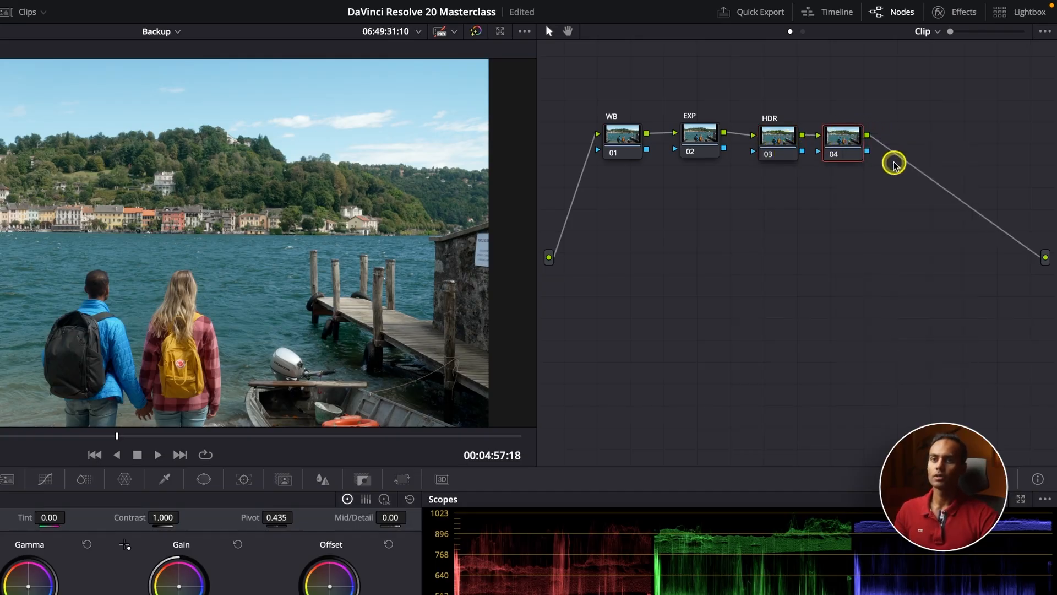
right_click(840, 140)
left_click(886, 171)
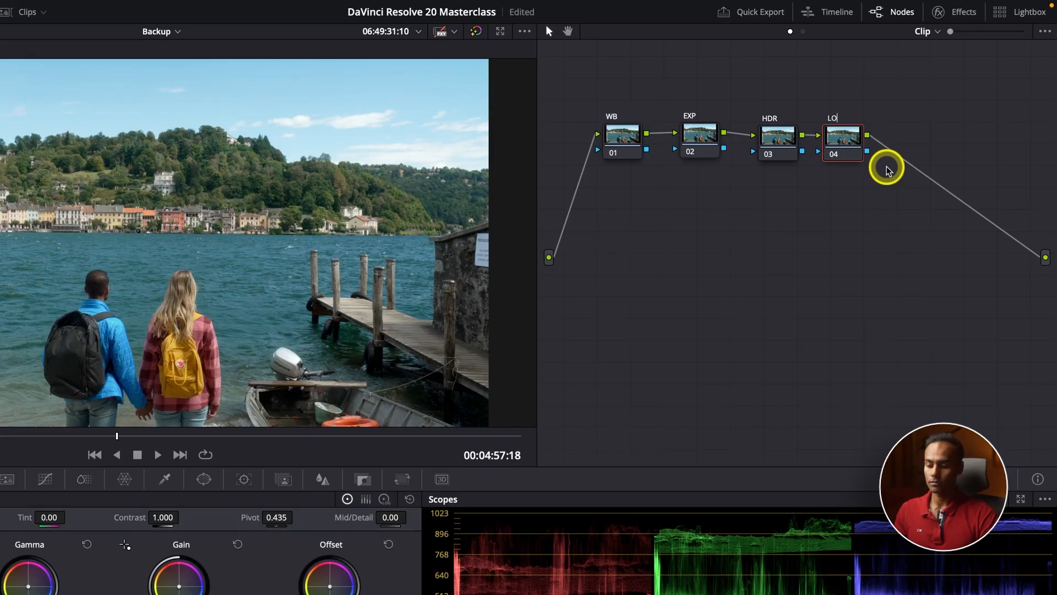
left_click(846, 138)
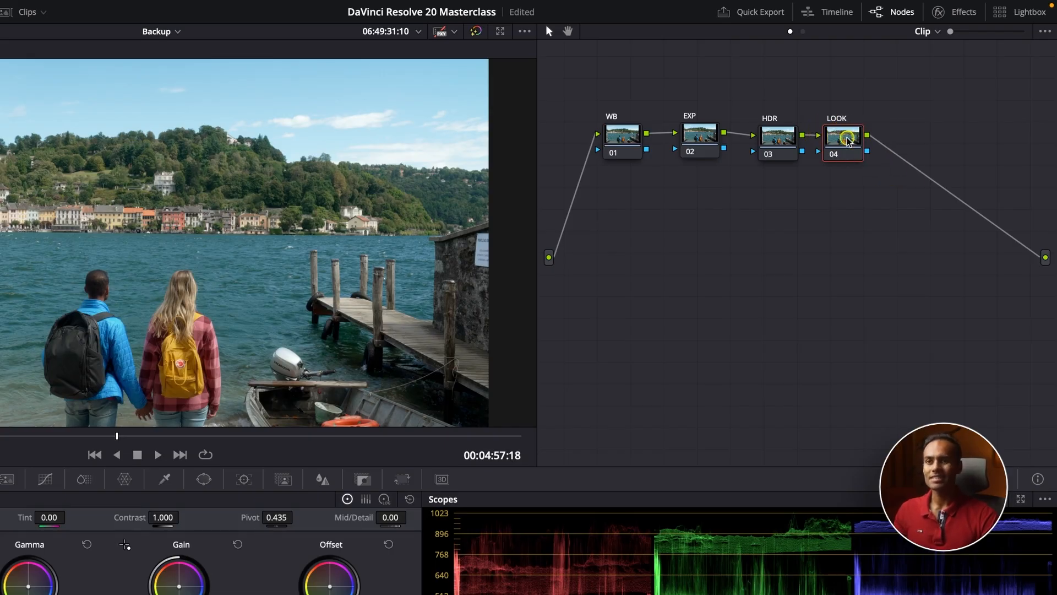
left_click_drag(849, 142, 871, 143)
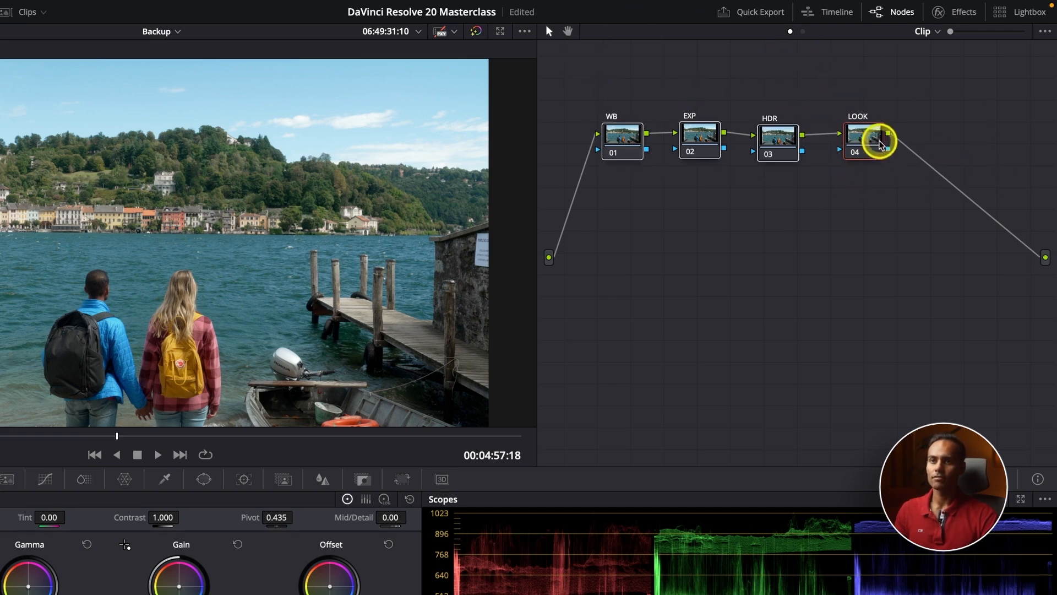
left_click_drag(878, 137, 883, 164)
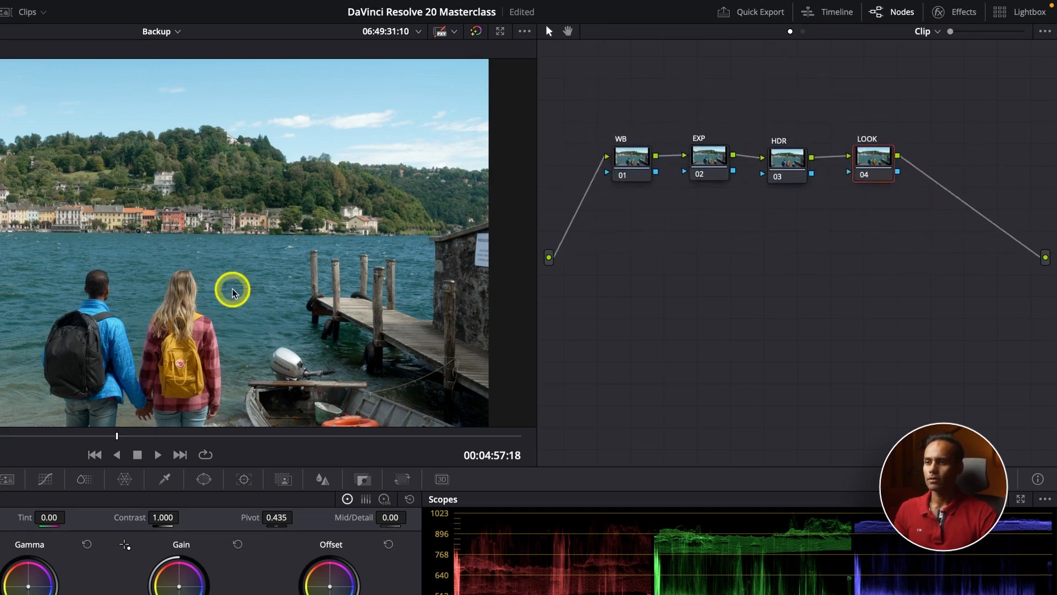
Select the WB node and set the scopes to Parade
left_click(643, 161)
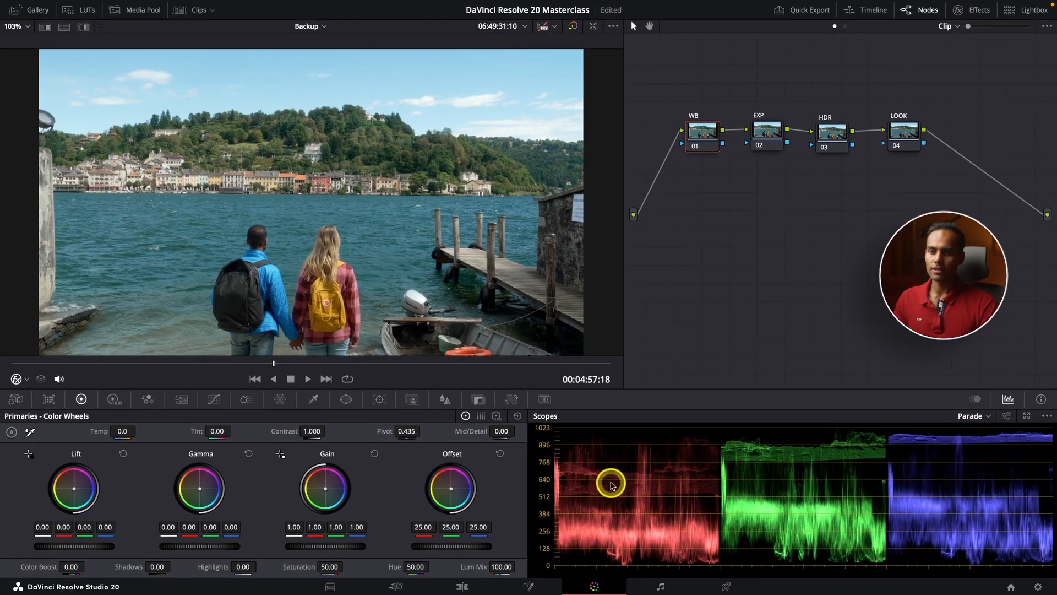
left_click(970, 416)
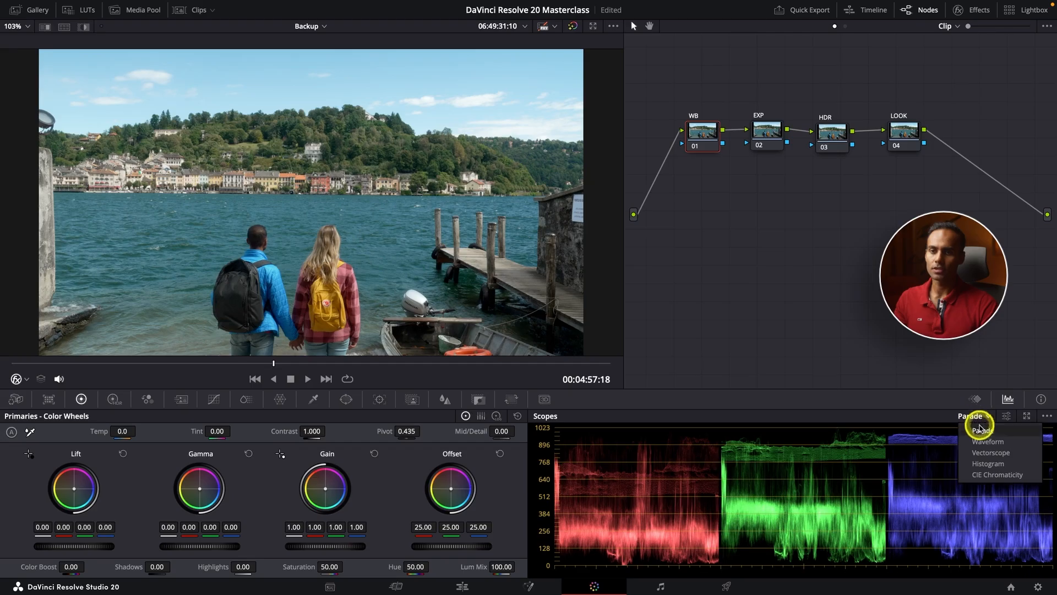
left_click(983, 433)
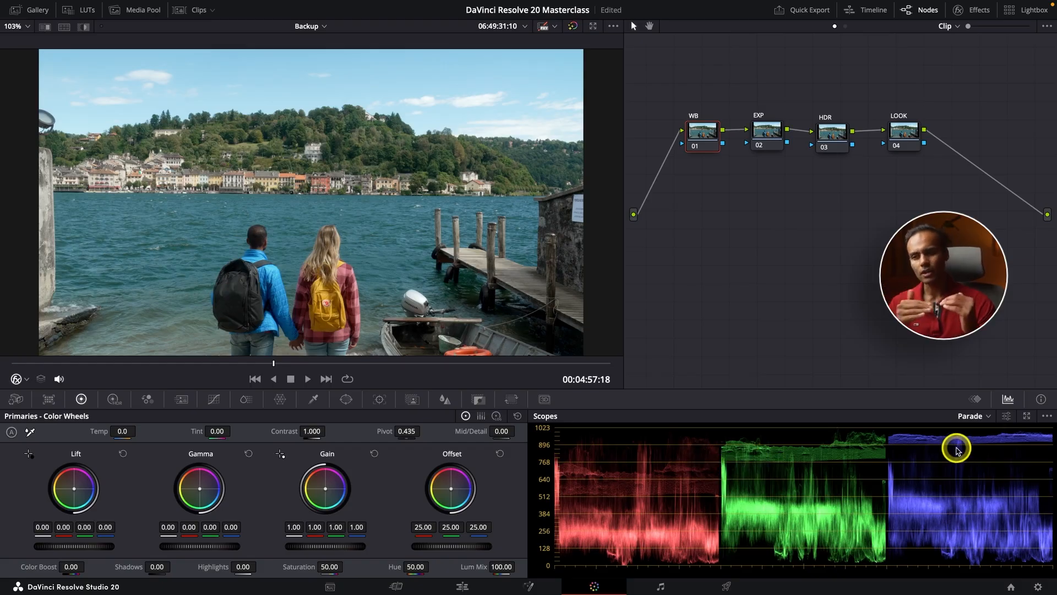
Place clip C2406.MP4 after the lake clip C2832.MP4 on Video 1 and open it on the Color page at 00:05:31:16
left_click(462, 585)
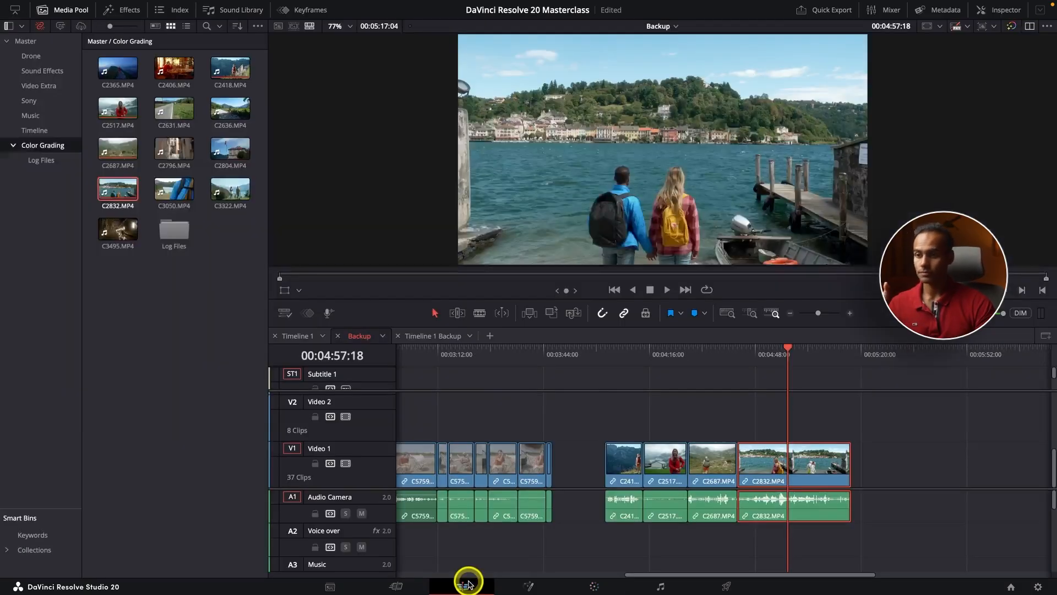
left_click_drag(174, 69, 861, 465)
mouse_move(894, 358)
left_mouse_down()
mouse_move(877, 368)
mouse_move(900, 362)
left_mouse_up()
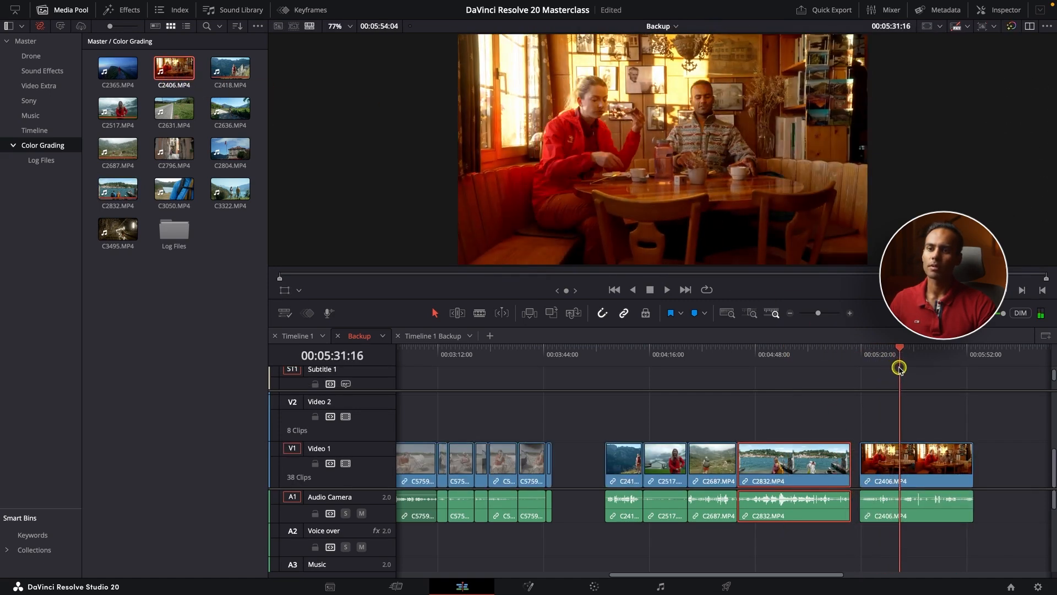
left_click(929, 446)
key("shift+6")
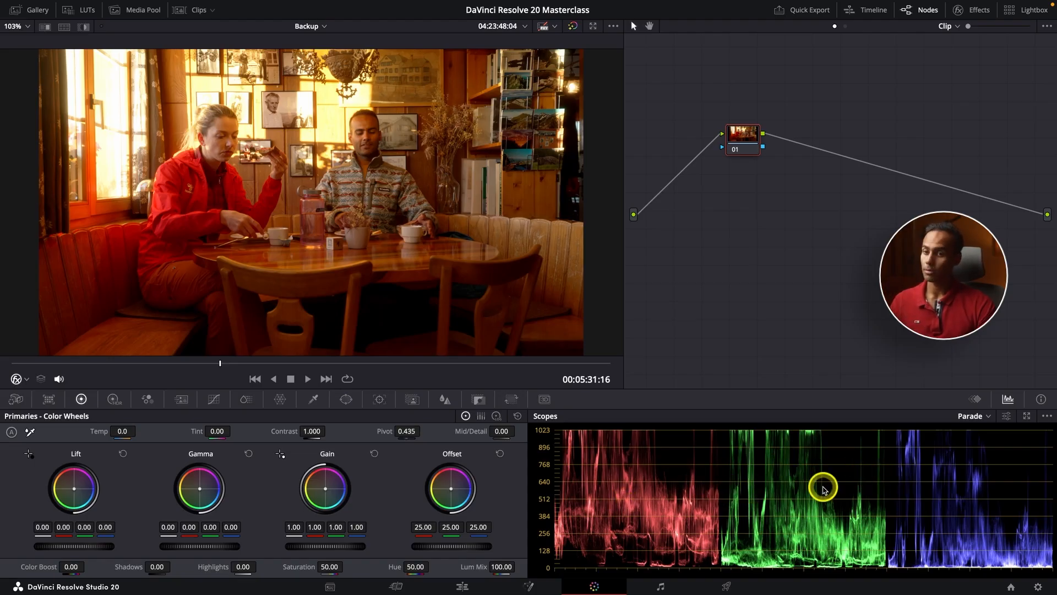
Compare the parade scopes of the mountain pasture, lake and café clips, ending on the lake clip at 00:04:58:23
left_click(256, 378)
left_click(257, 380)
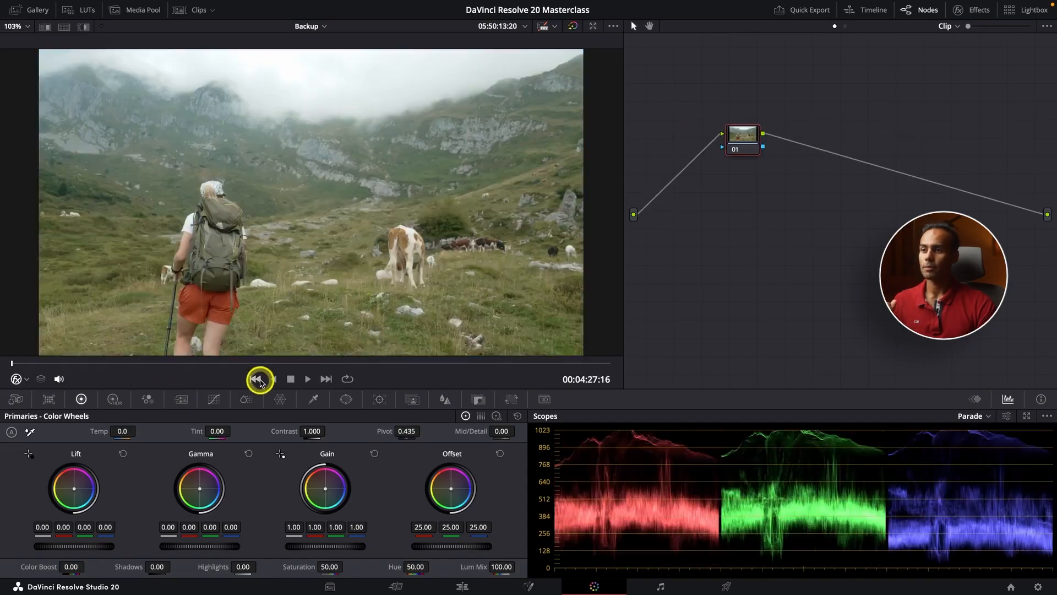
left_click(310, 380)
left_click(318, 363)
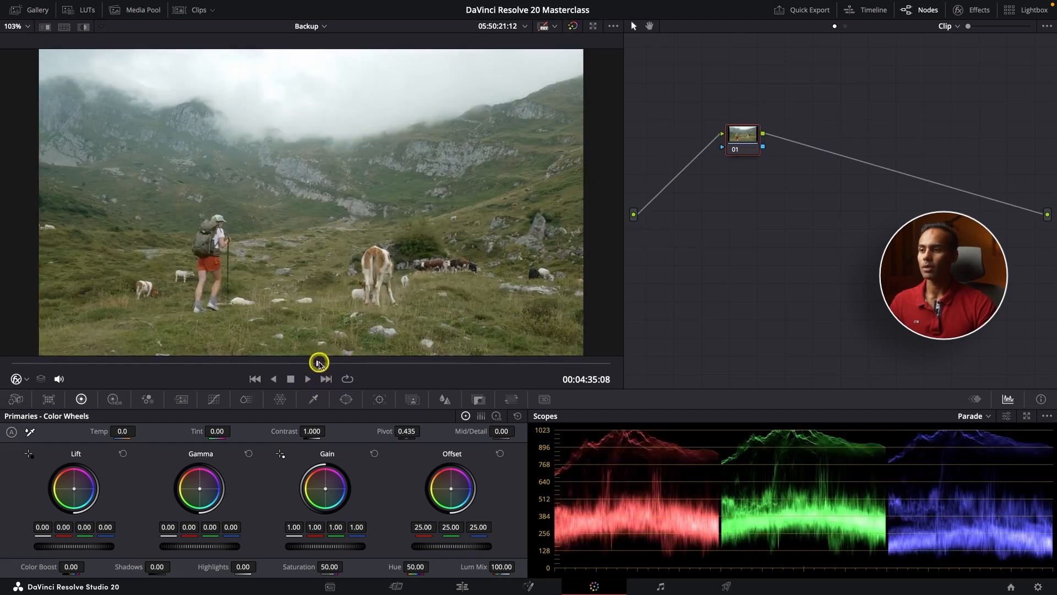
left_click(325, 379)
left_click_drag(339, 363, 365, 365)
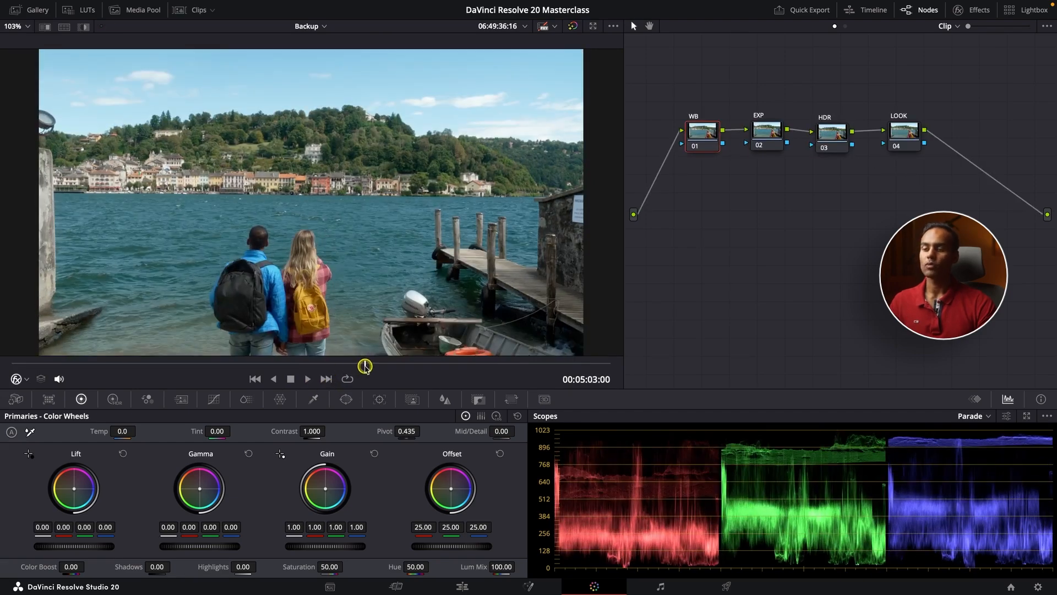
left_click(325, 381)
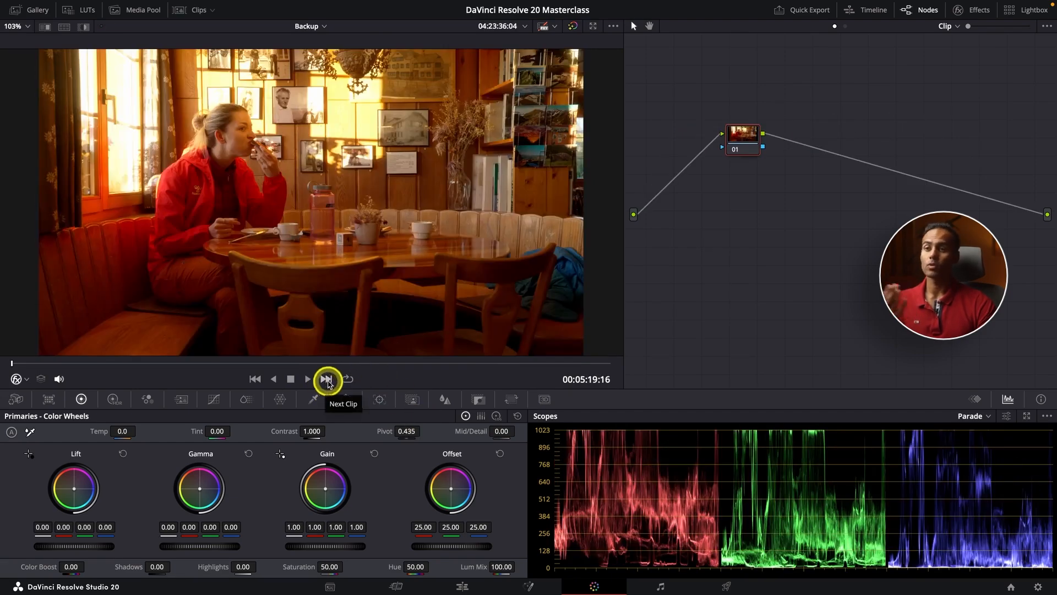
left_click(256, 380)
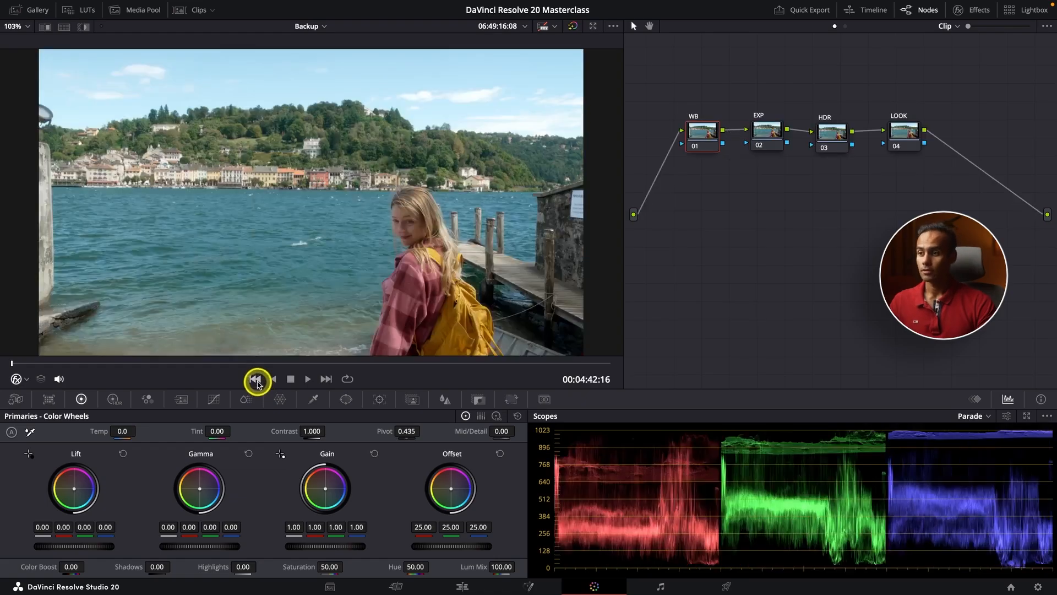
left_click_drag(286, 362, 296, 366)
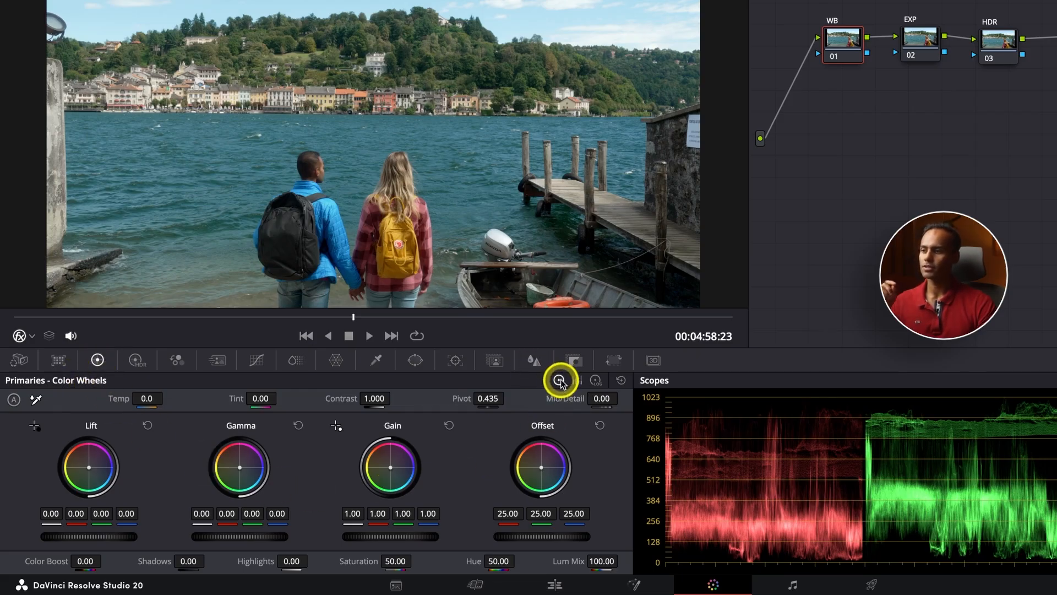
Look at the Log Wheels, return to the primary Color Wheels and set the WB node's temperature to 270
left_click(595, 380)
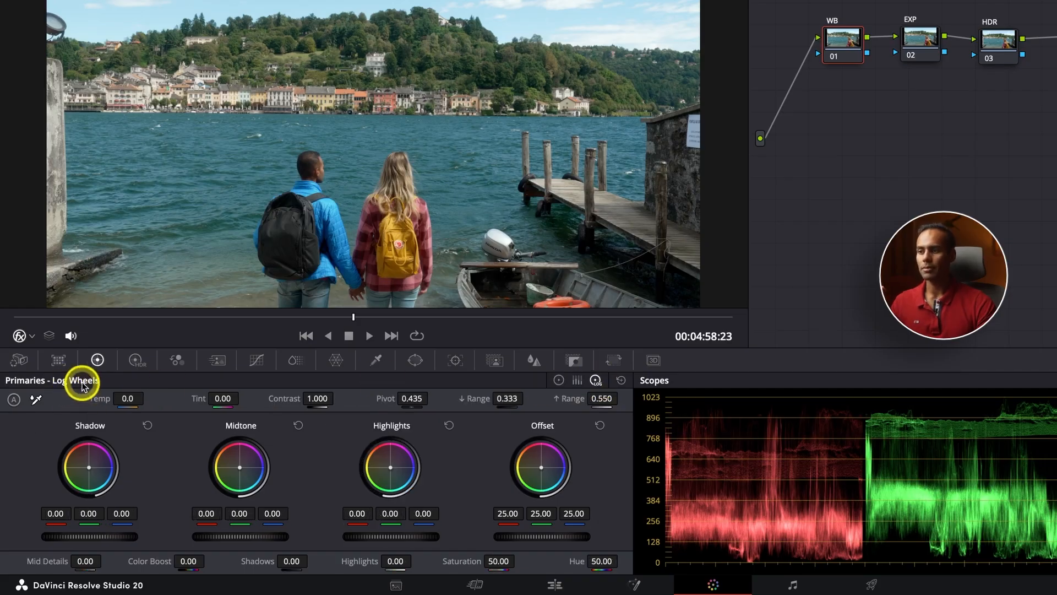
left_click(559, 382)
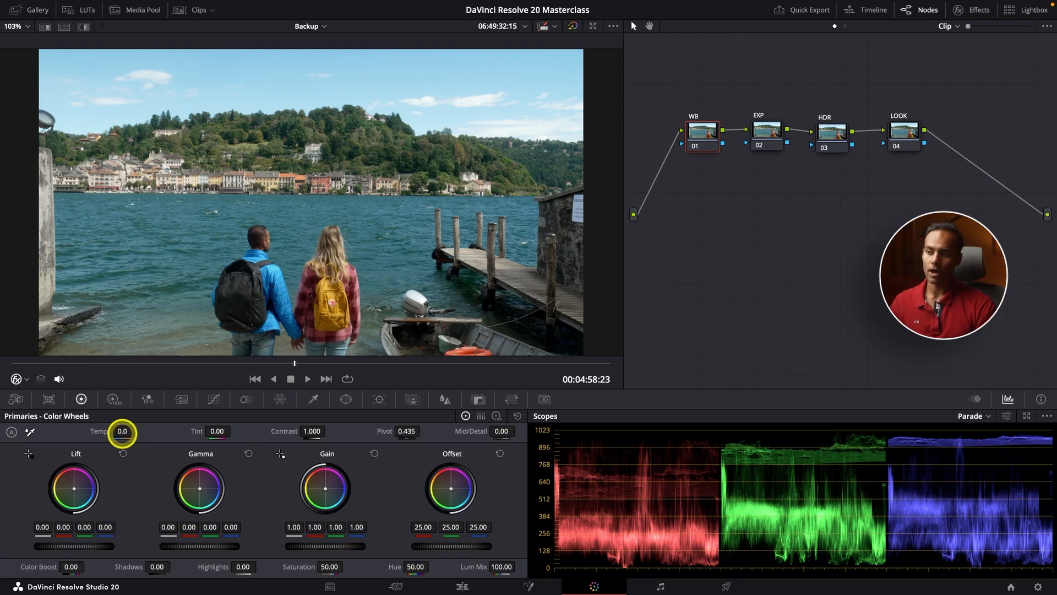
left_click_drag(122, 432, 139, 431)
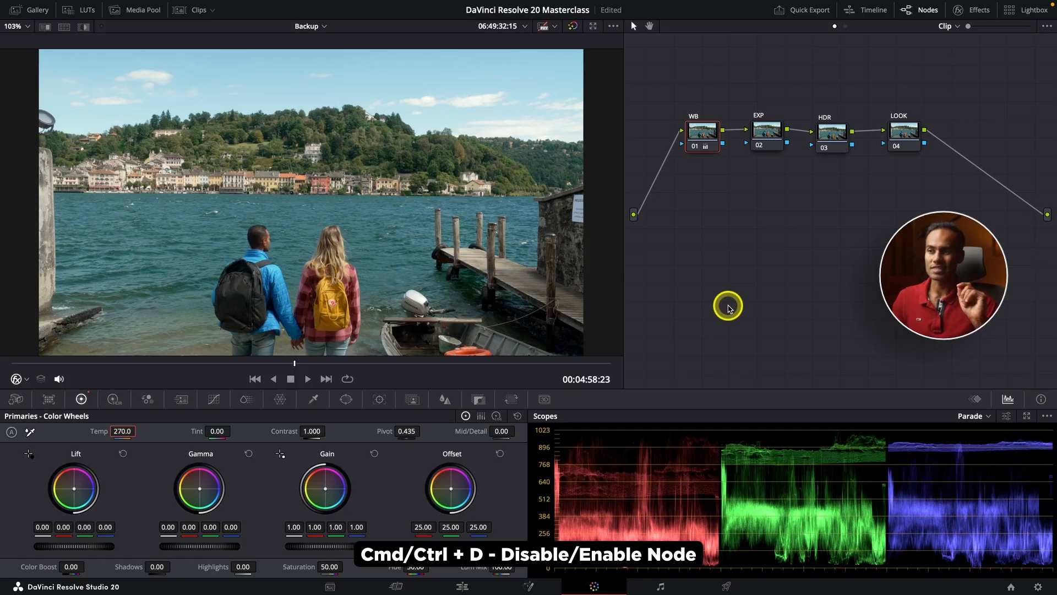
Disable and re-enable the WB node to compare the image and parade before and after the temperature correction
key("ctrl+d")
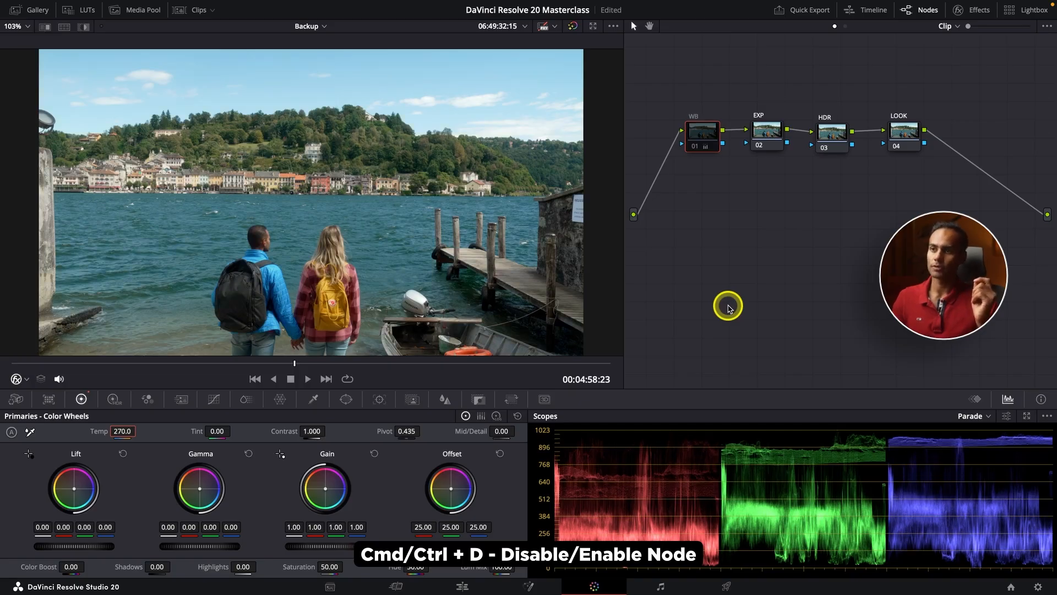
key("ctrl+d")
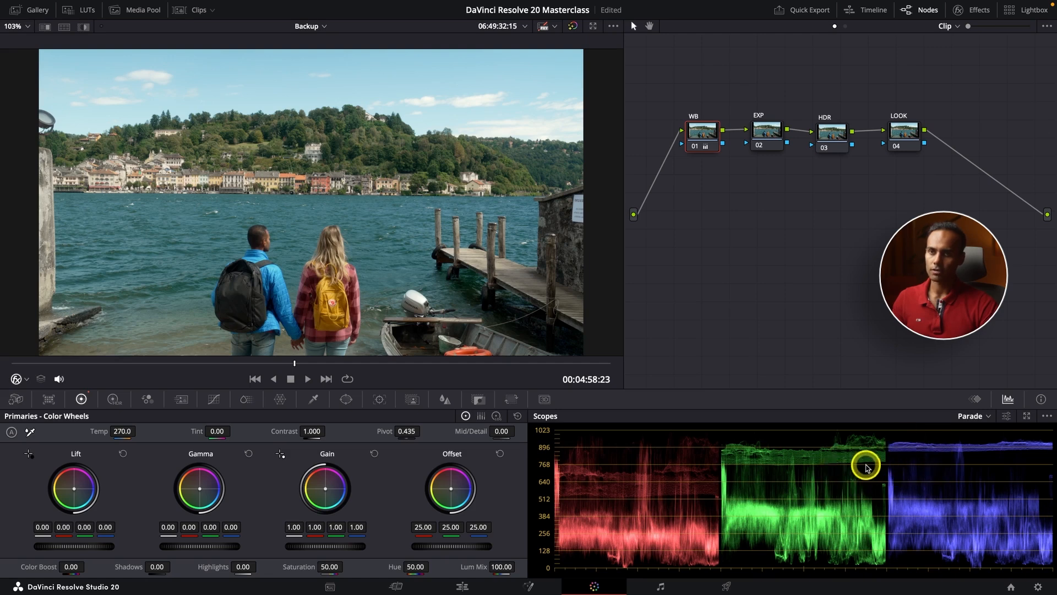
key("ctrl+d")
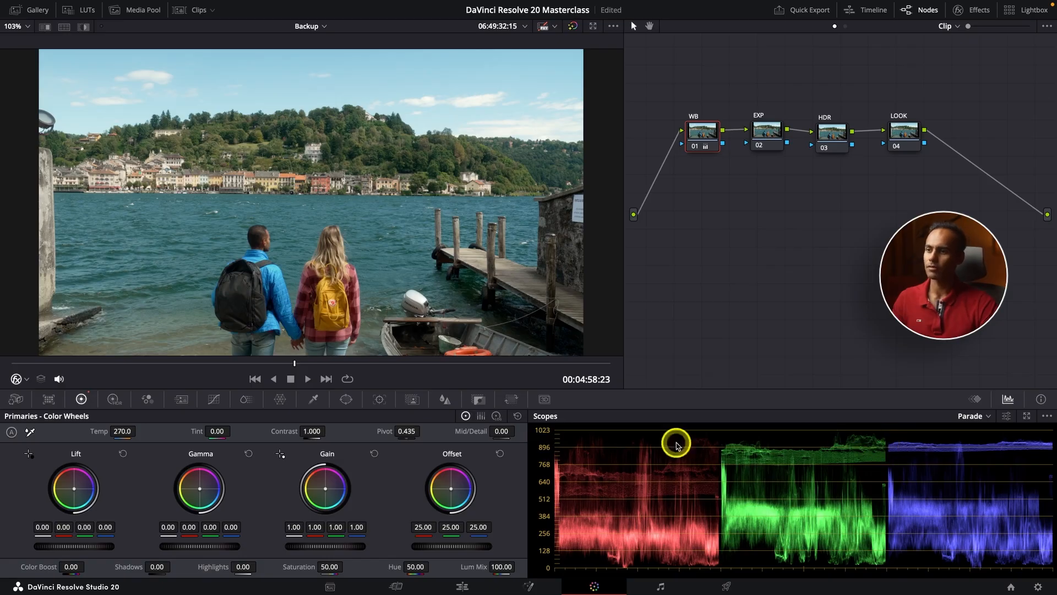
Move the lake clip's playhead to 00:05:01:15 and rearrange the node graph with WB raised above EXP, leaving EXP selected
left_click_drag(330, 363, 338, 366)
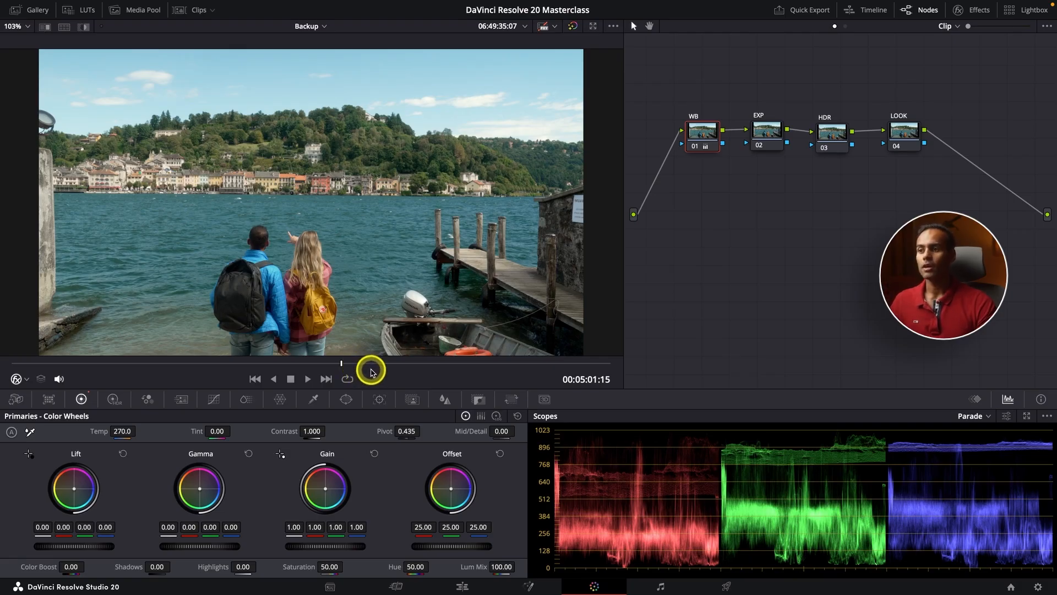
left_click(763, 134)
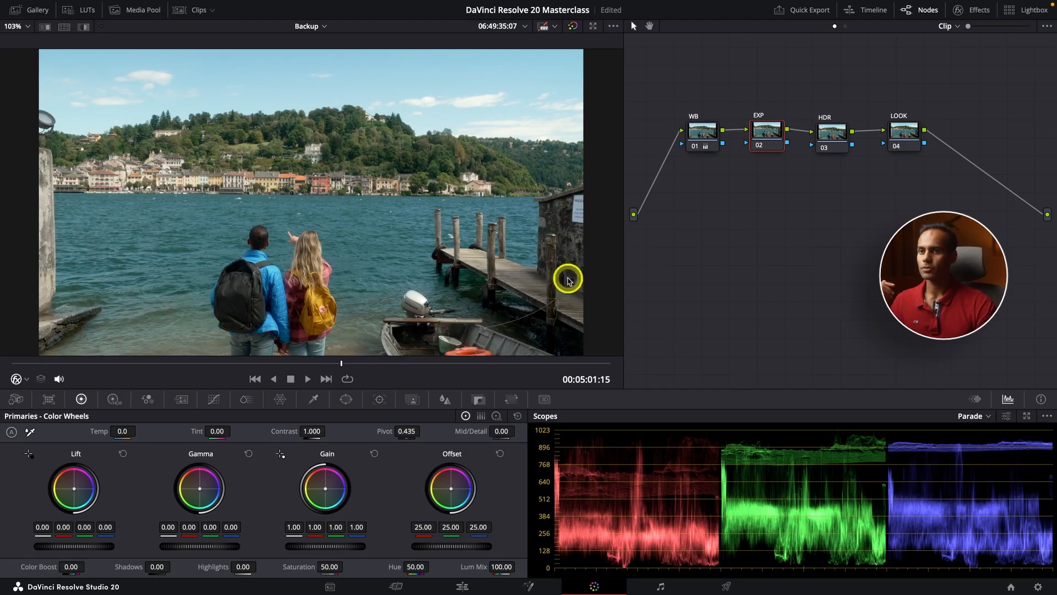
left_click_drag(709, 133, 691, 70)
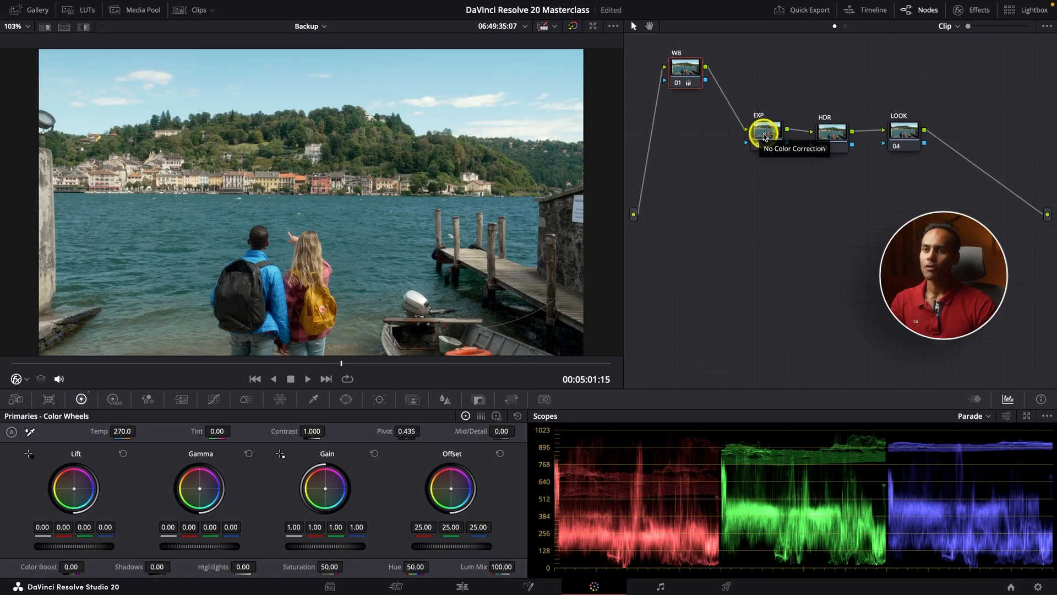
left_click_drag(764, 136, 718, 138)
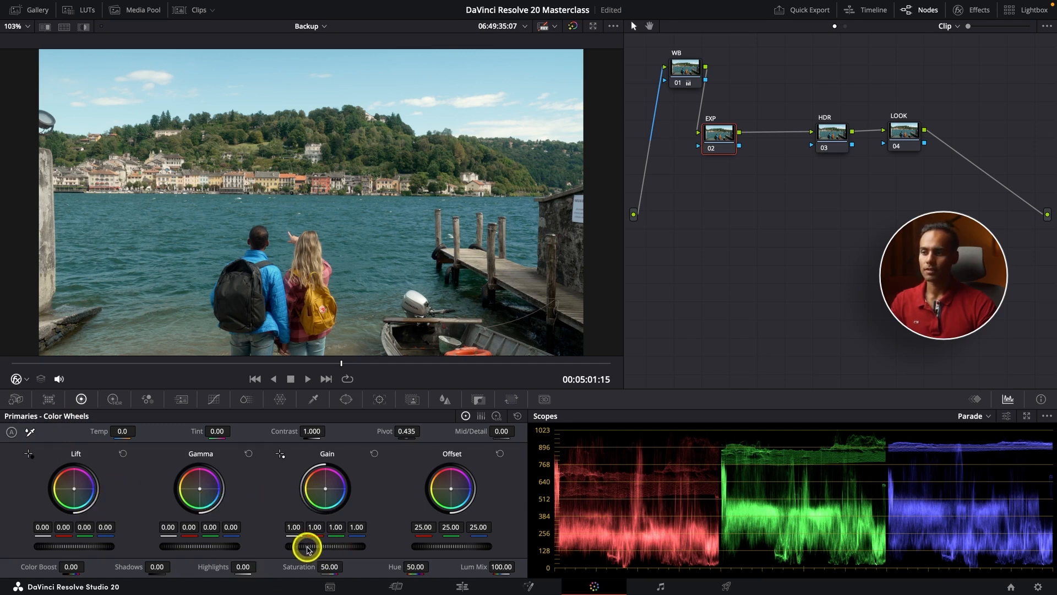
Try raising the EXP node's gain to 3.52 on all channels and undo the change
left_click_drag(309, 546, 716, 294)
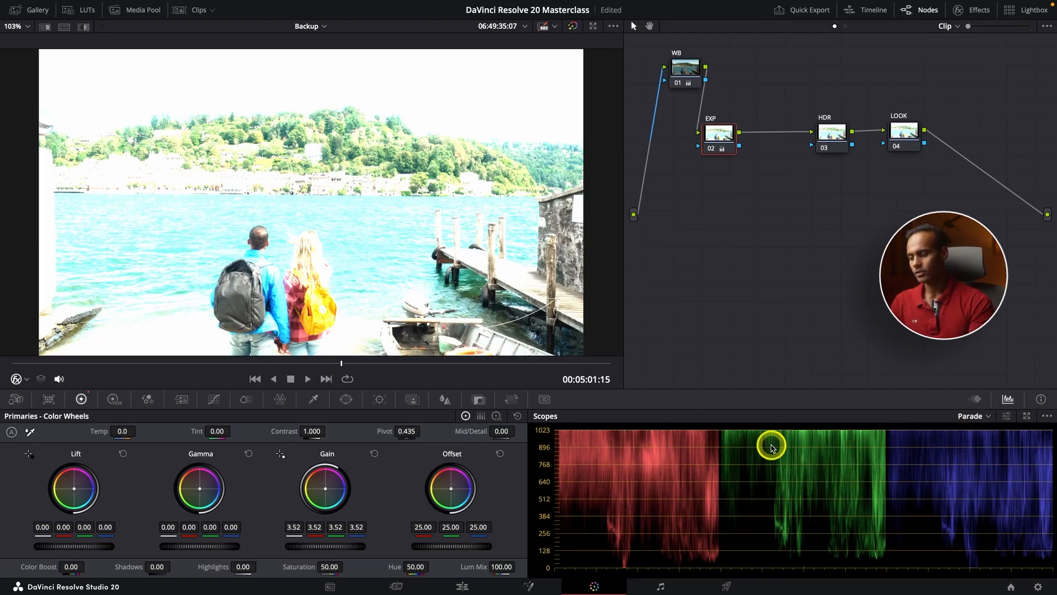
key("ctrl+z")
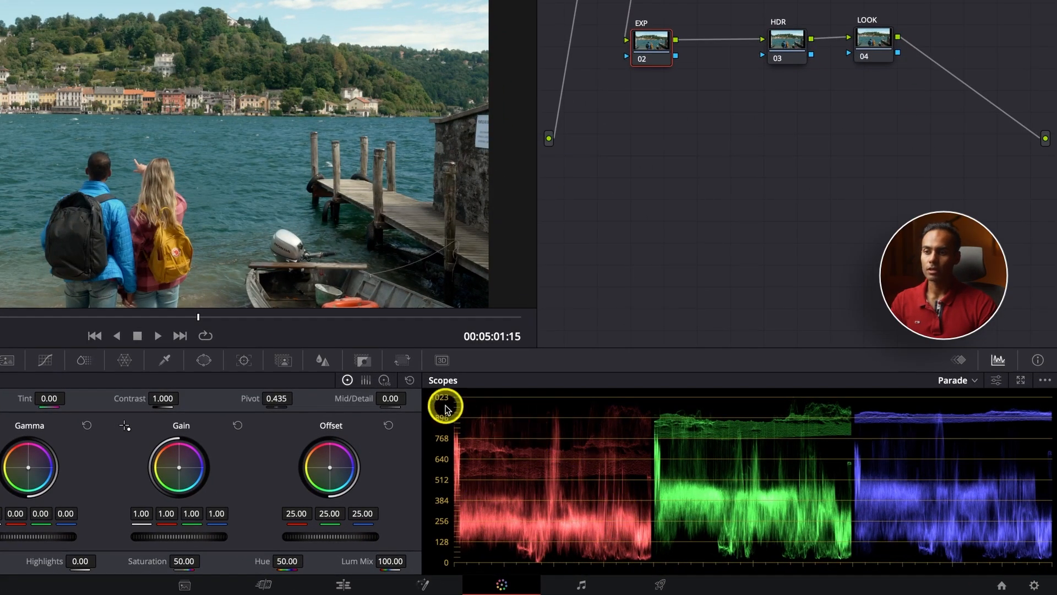
Examine the shadow and highlight ends of the lake clip's parade against the 0 and 1023 limits
scroll(529, 529, "down", 3)
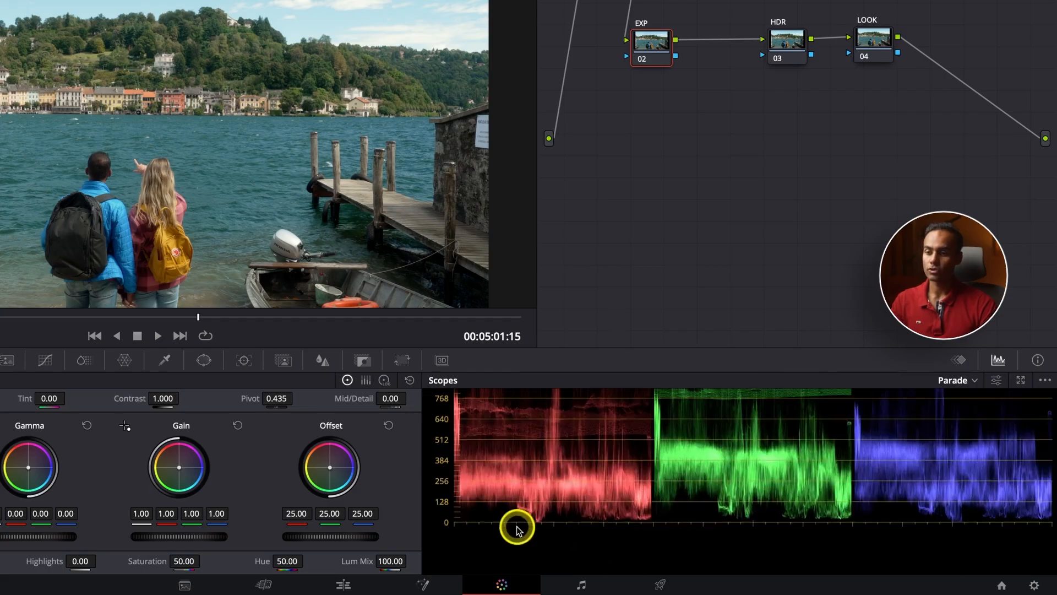
scroll(529, 530, "down", 2)
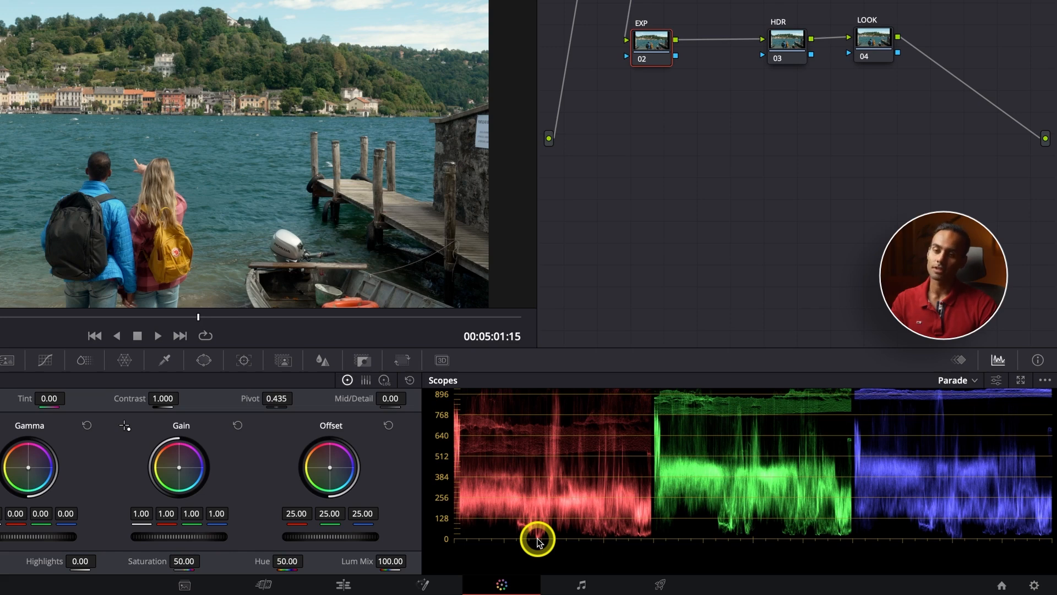
scroll(537, 540, "up", 5)
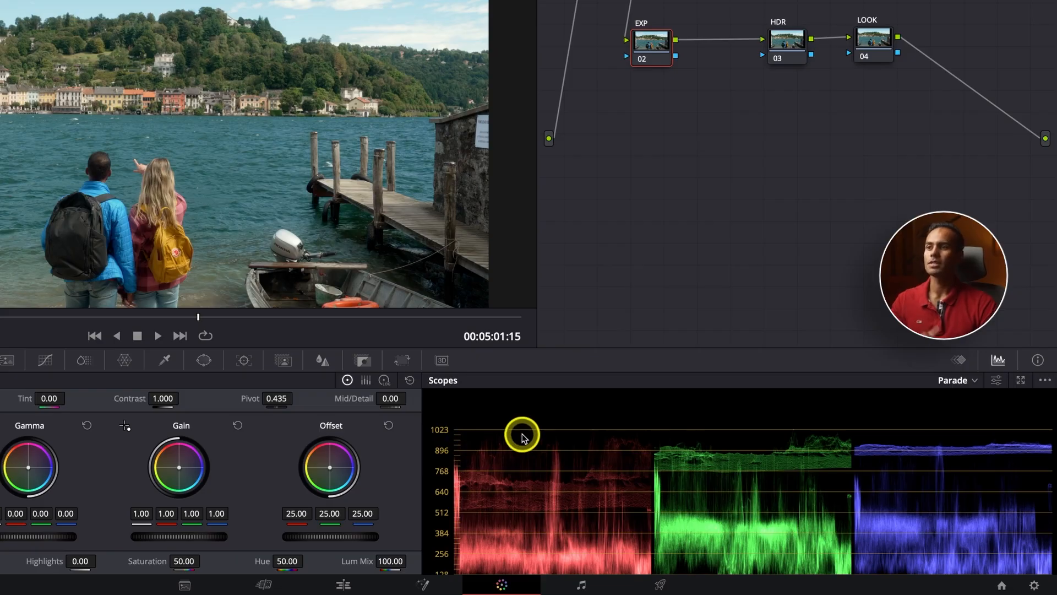
scroll(525, 435, "down", 3)
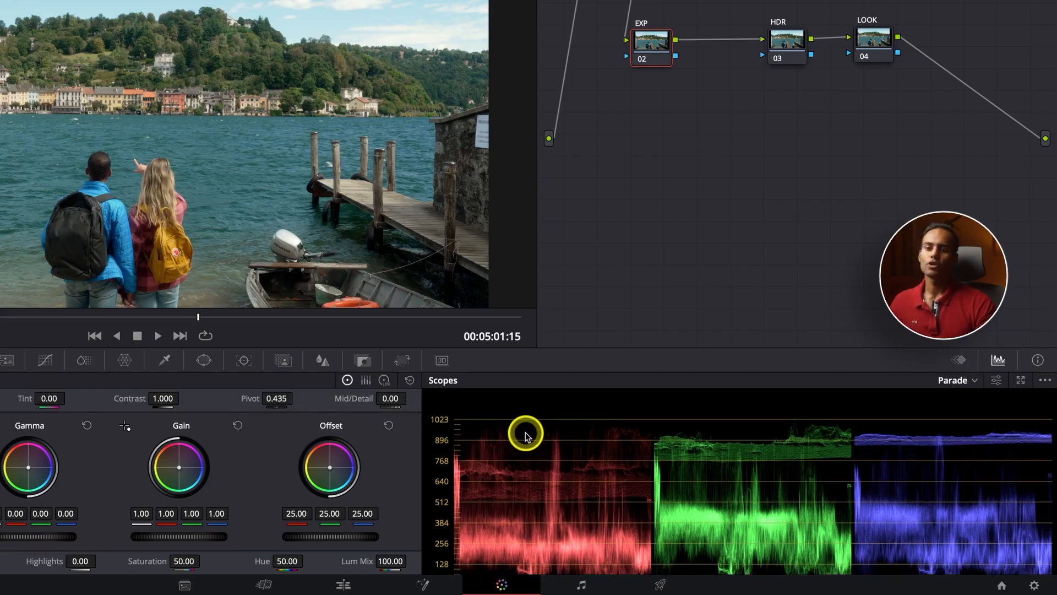
Return to the mountain pasture clip and examine its parade at several frames, ending at 00:04:36:05
left_click(94, 335)
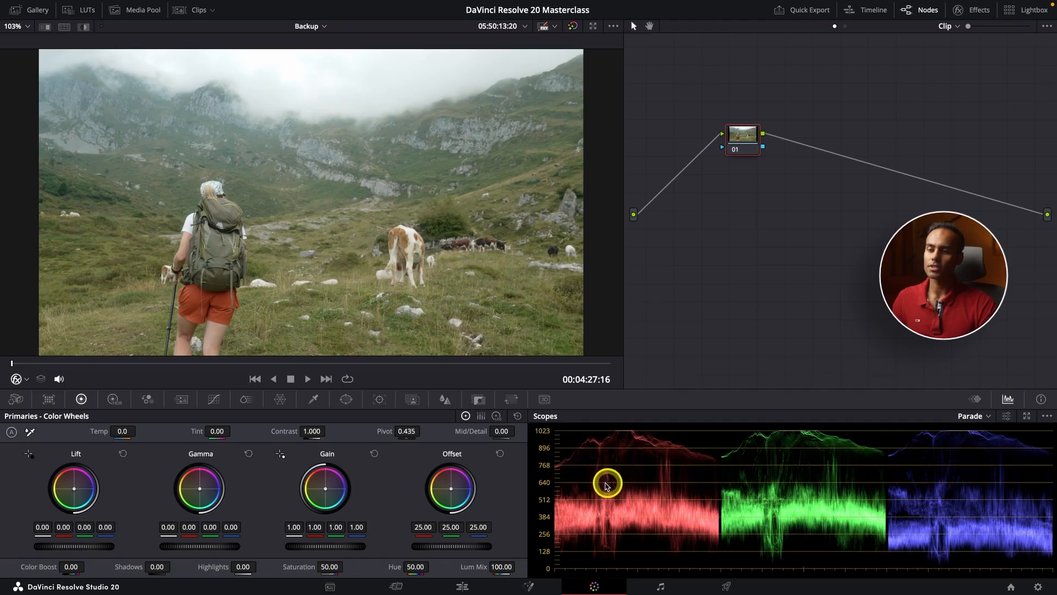
left_click(463, 585)
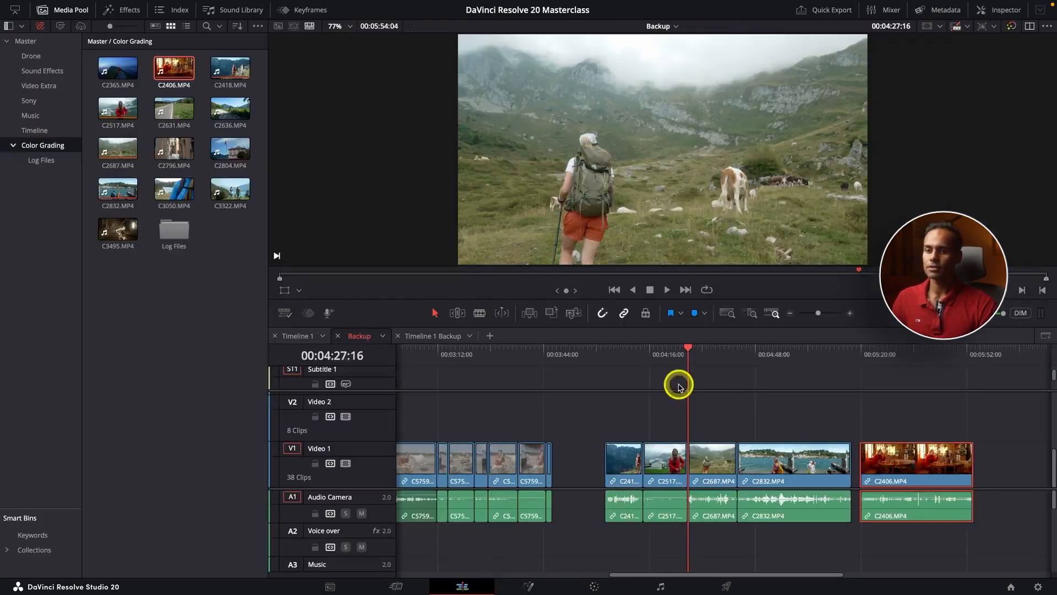
left_click(595, 584)
left_click(254, 363)
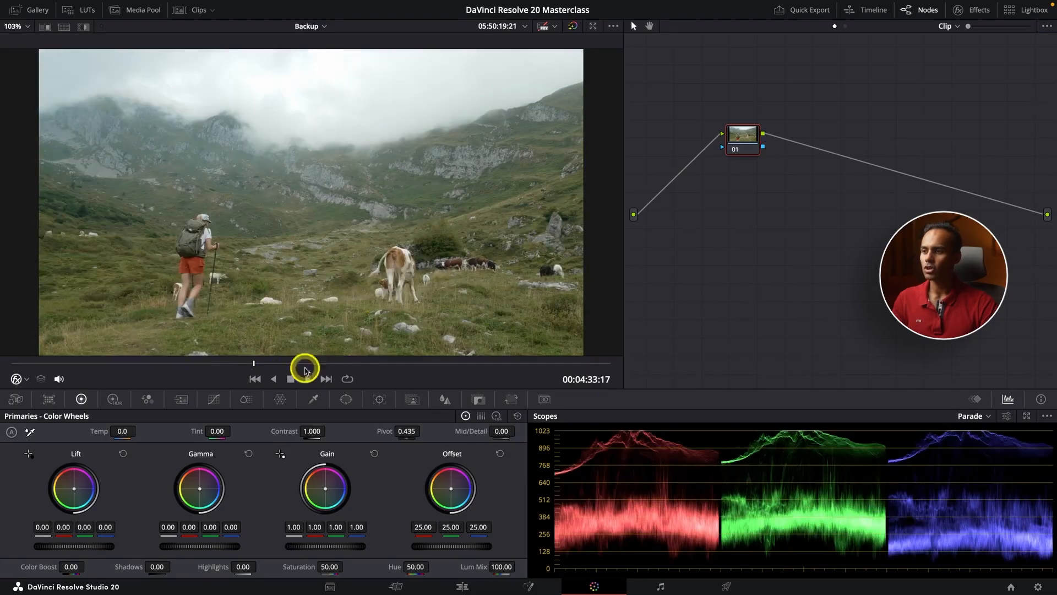
left_click(352, 363)
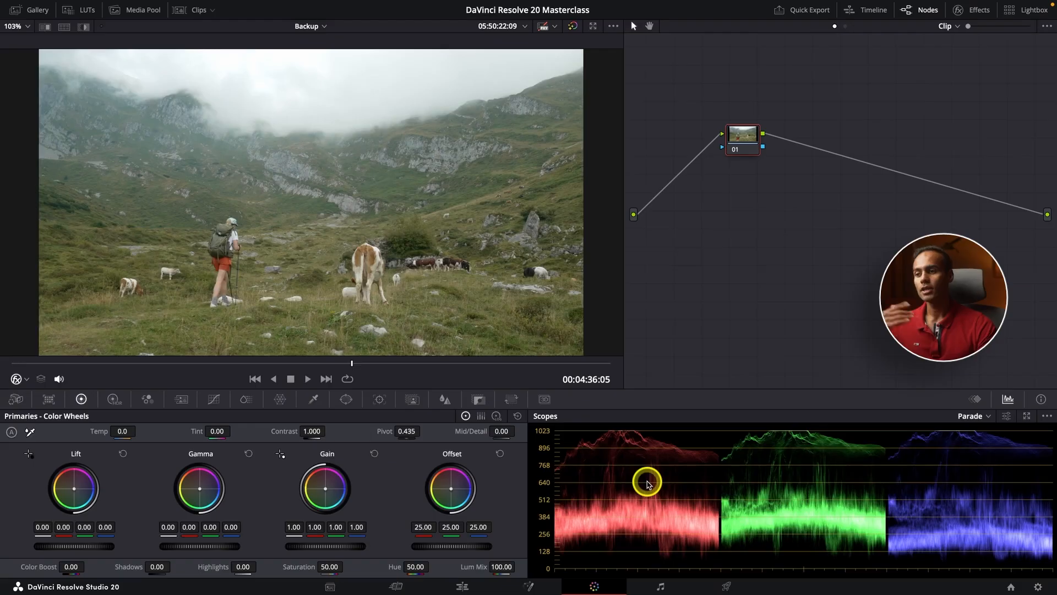
Compare the parades of the red-jacket clip and the flat camping-chair clip, and return to the lake clip at 00:05:00:21
left_click(250, 378)
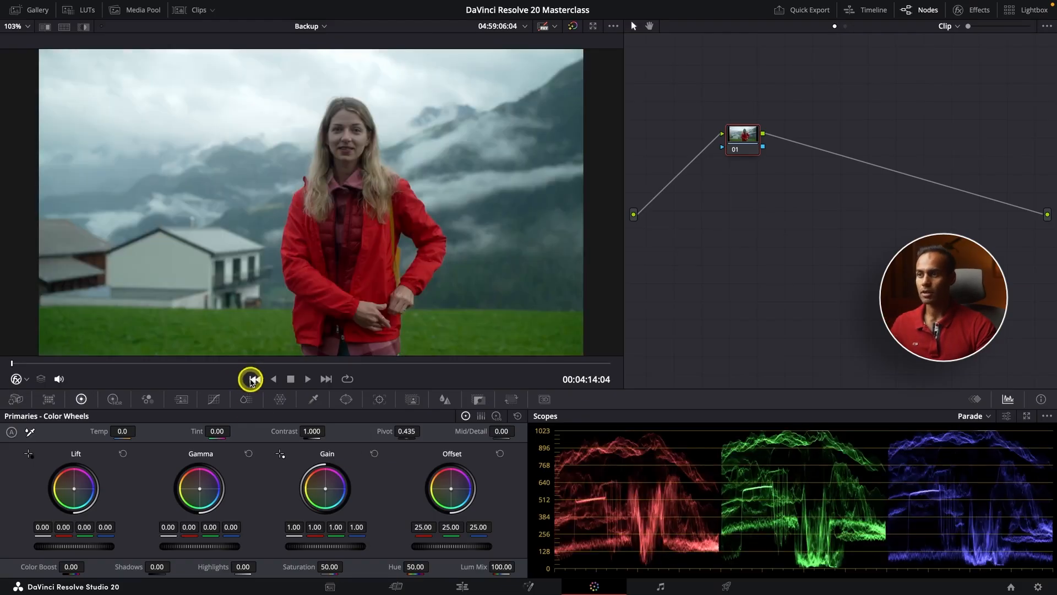
left_click(251, 379)
left_click(250, 379)
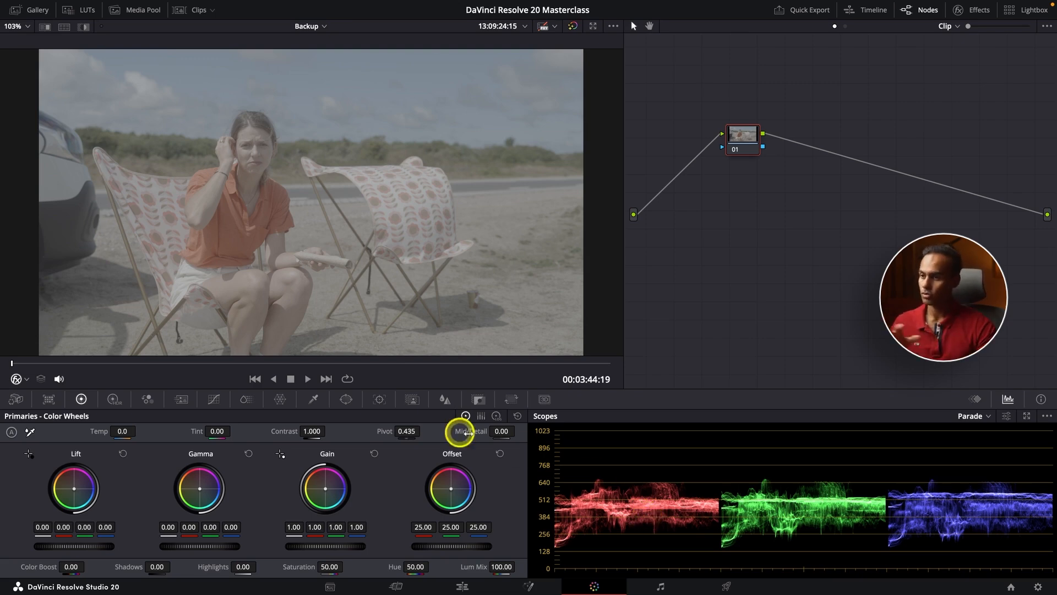
left_click(308, 378)
left_click(323, 379)
left_click(323, 378)
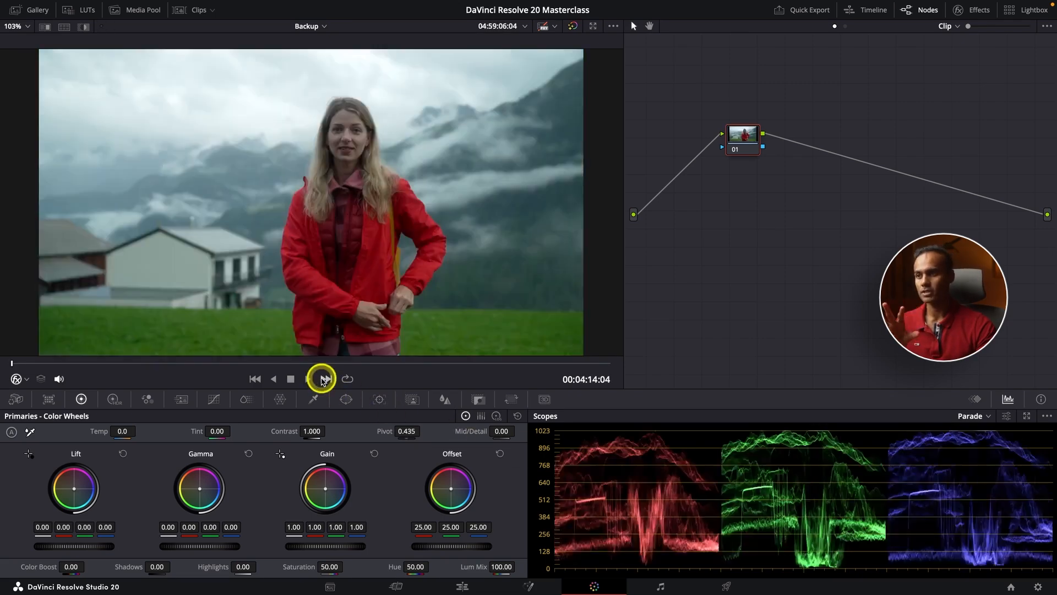
left_click(323, 378)
left_click(324, 378)
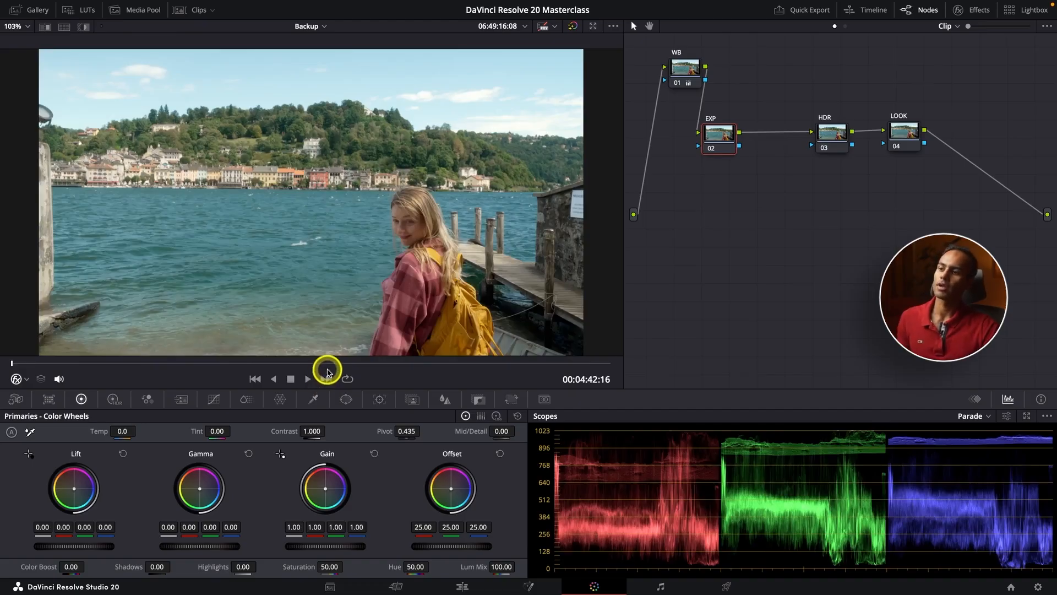
left_click(328, 372)
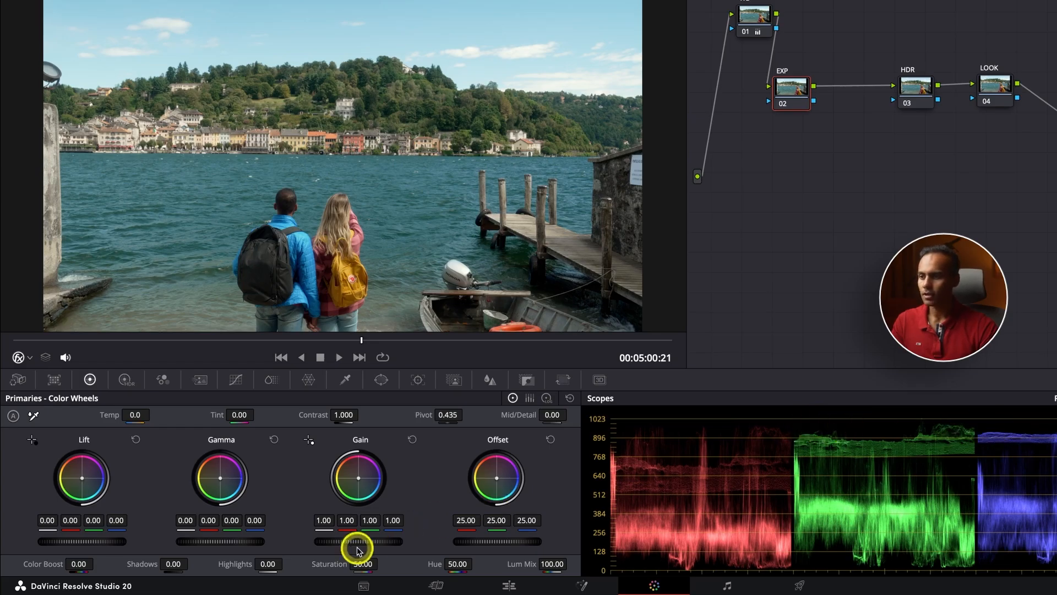
Raise the EXP node's gain to 1.05 on all channels and toggle the node to compare before and after
left_click_drag(343, 545, 376, 544)
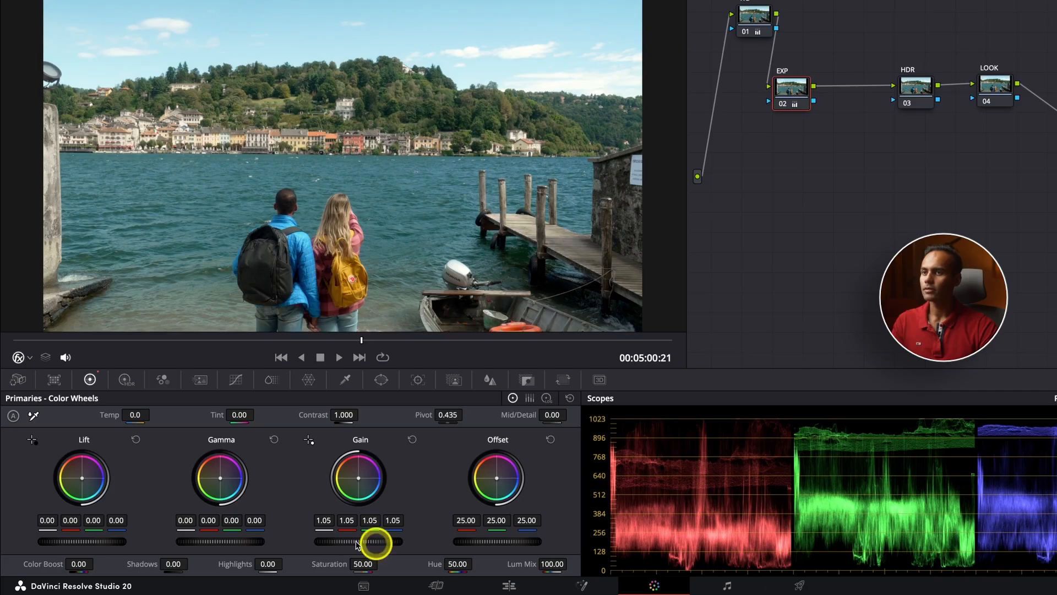
key("ctrl+d")
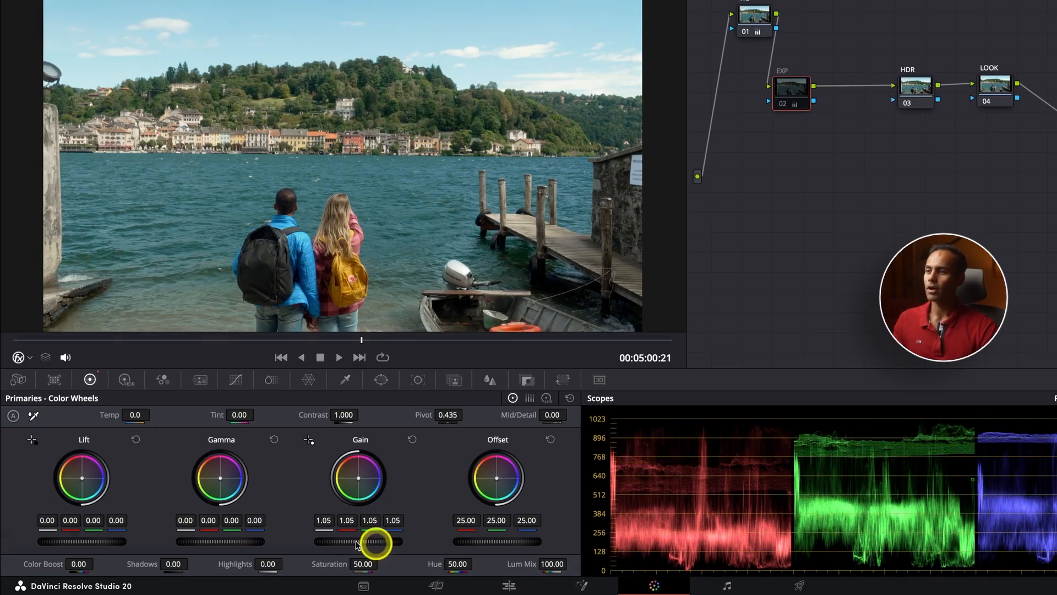
key("ctrl+d")
key("ctrl+d")
key("ctrl+d")
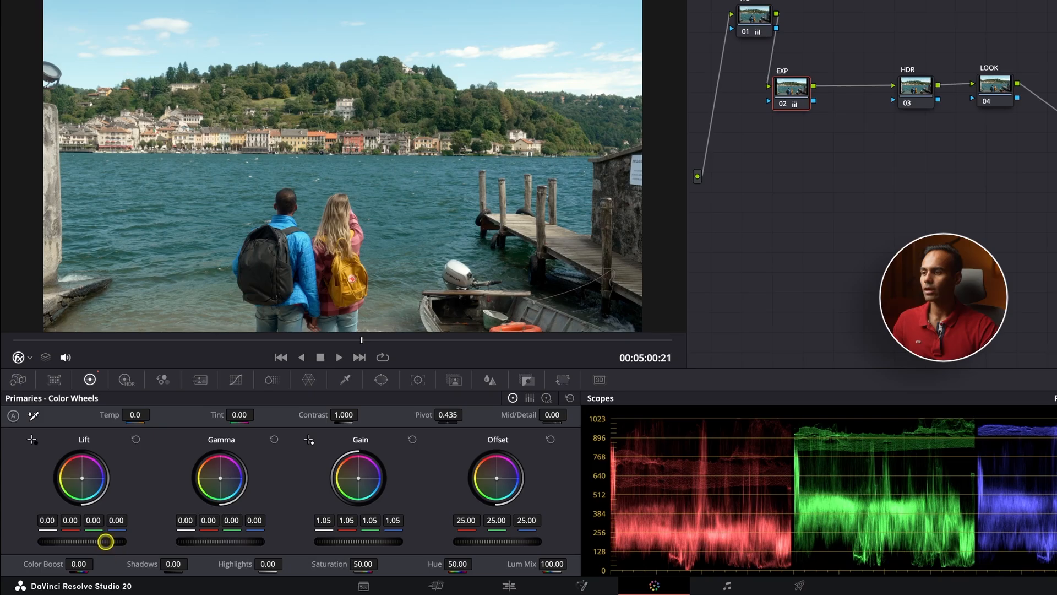
Try lowering the EXP node's lift to -0.20 on all channels and reset the lift
left_click_drag(773, 542, 773, 532)
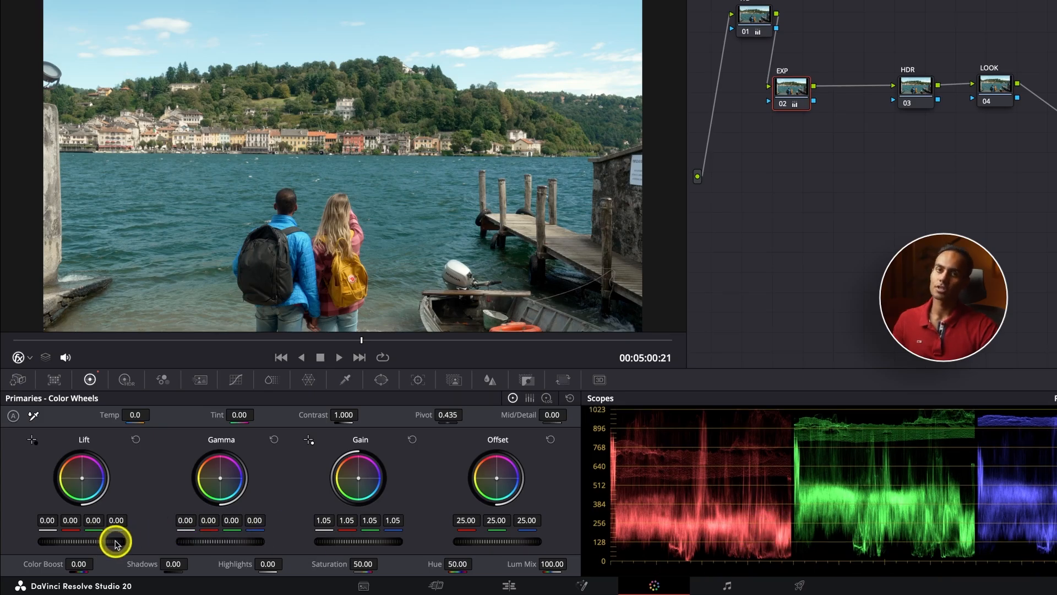
left_click_drag(115, 541, 77, 544)
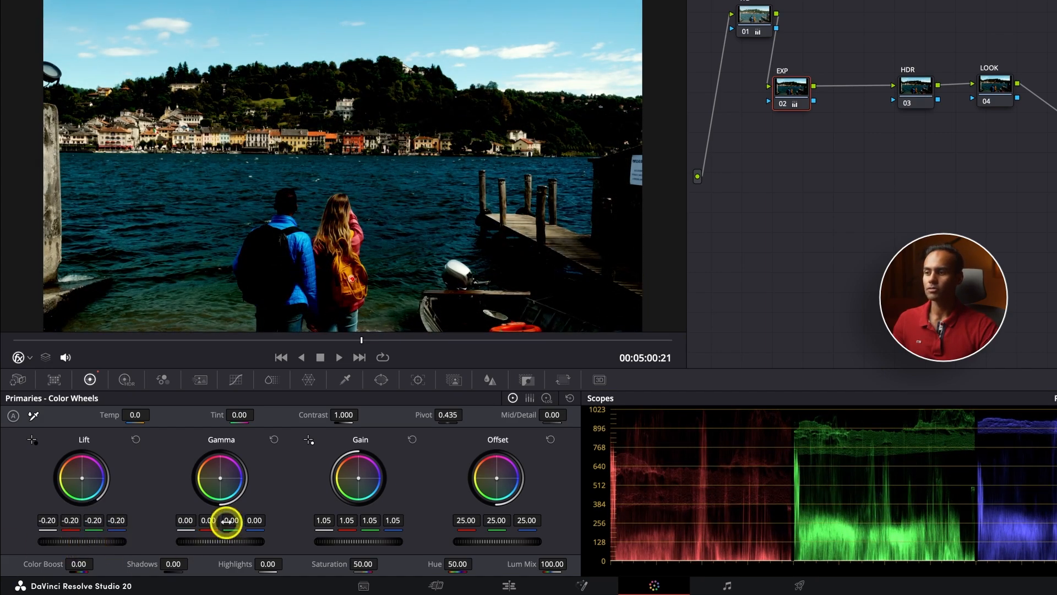
left_click(135, 441)
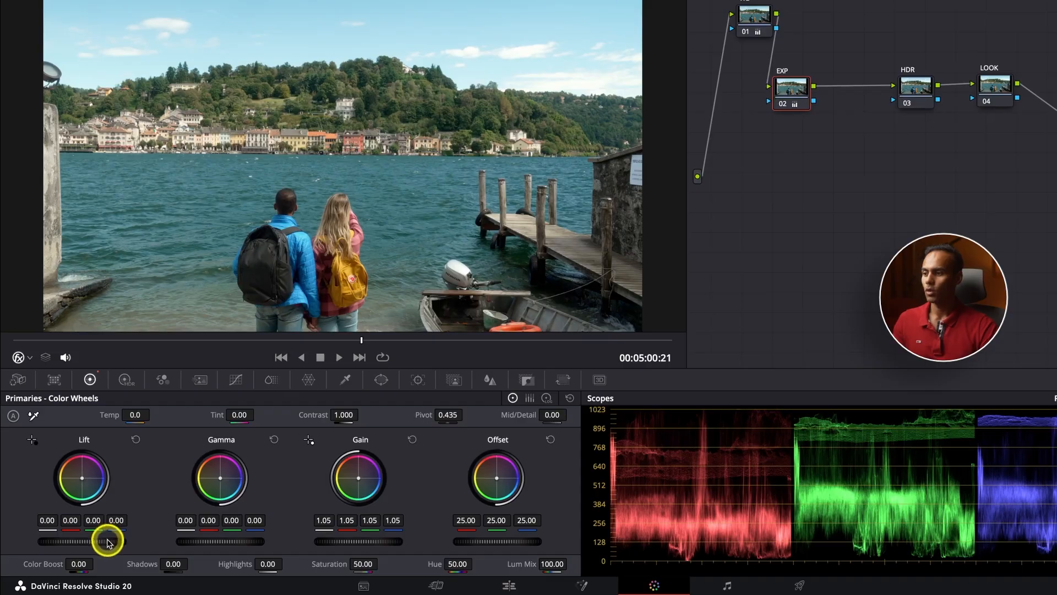
Lower the EXP node's lift to -0.02 and inspect the black backpack in the viewer and both ends of the parade
left_click_drag(104, 541, 76, 534)
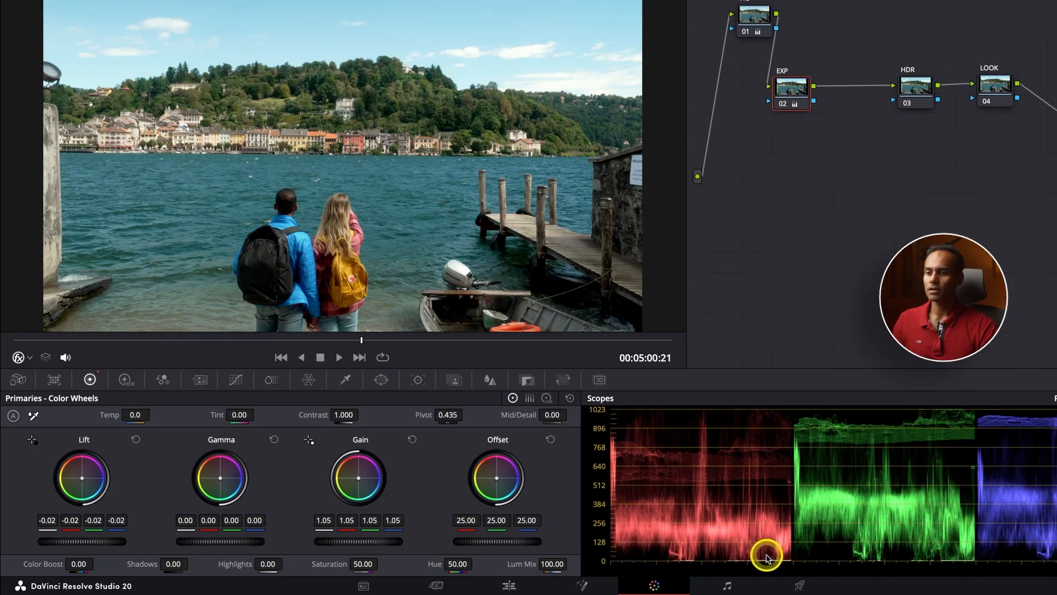
scroll(774, 561, "down", 1)
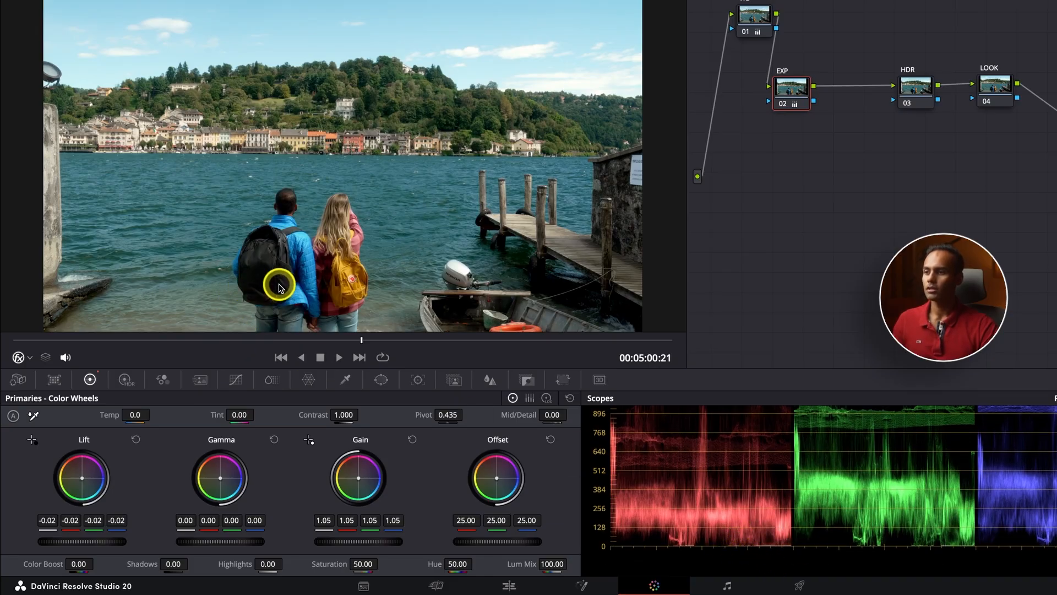
scroll(279, 287, "up", 1)
scroll(280, 287, "up", 1)
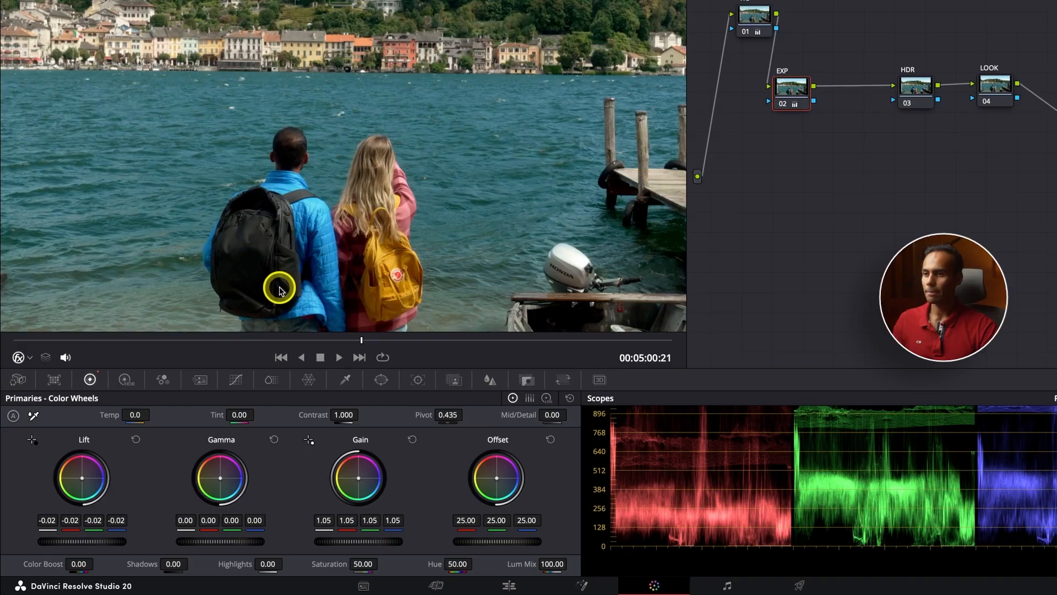
scroll(434, 308, "down", 2)
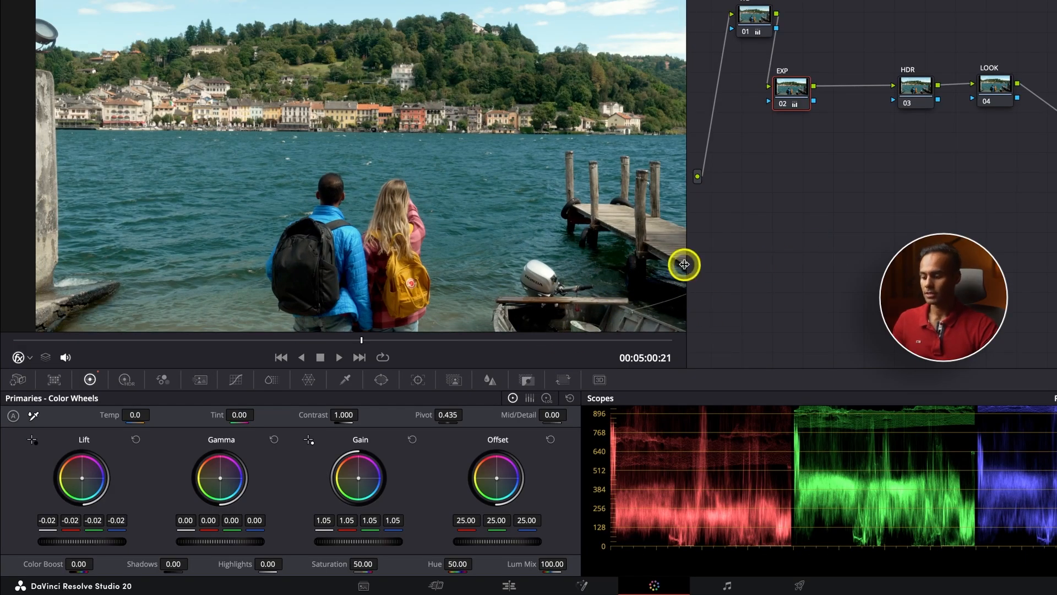
scroll(682, 262, "down", 1)
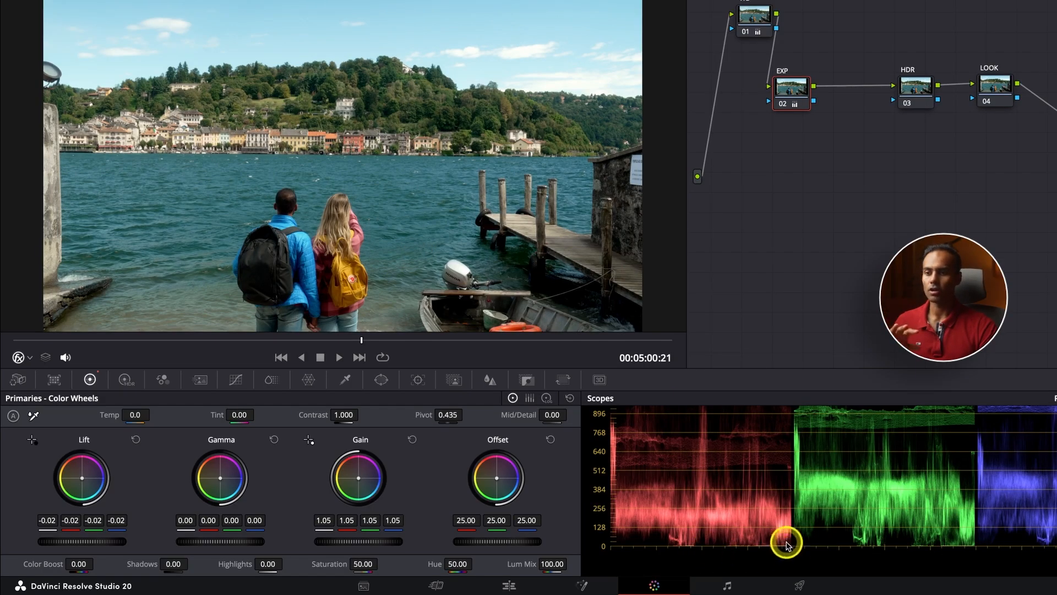
scroll(782, 535, "up", 3)
scroll(726, 513, "down", 3)
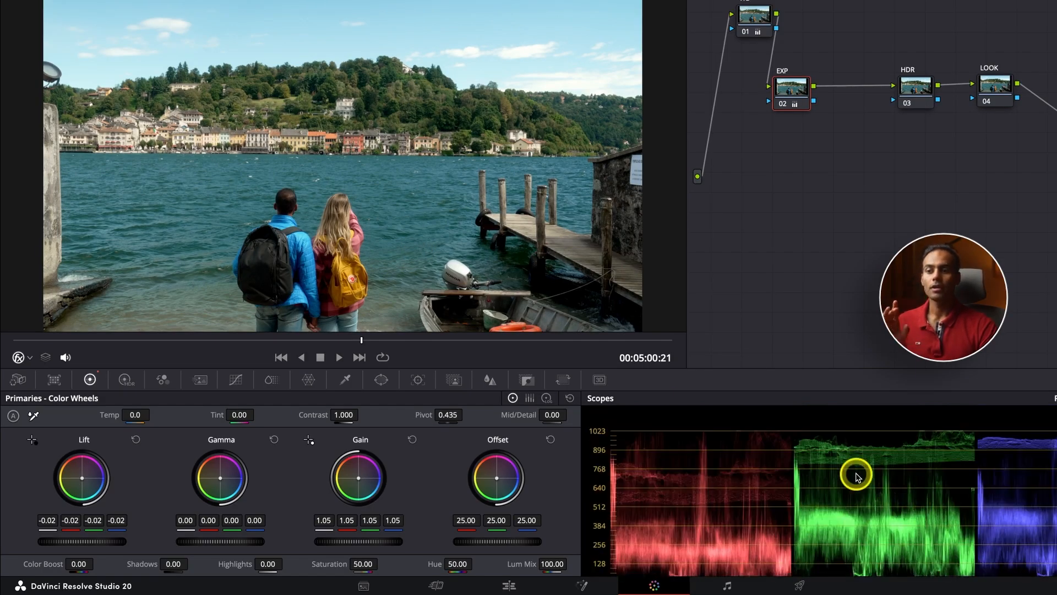
scroll(856, 476, "down", 1)
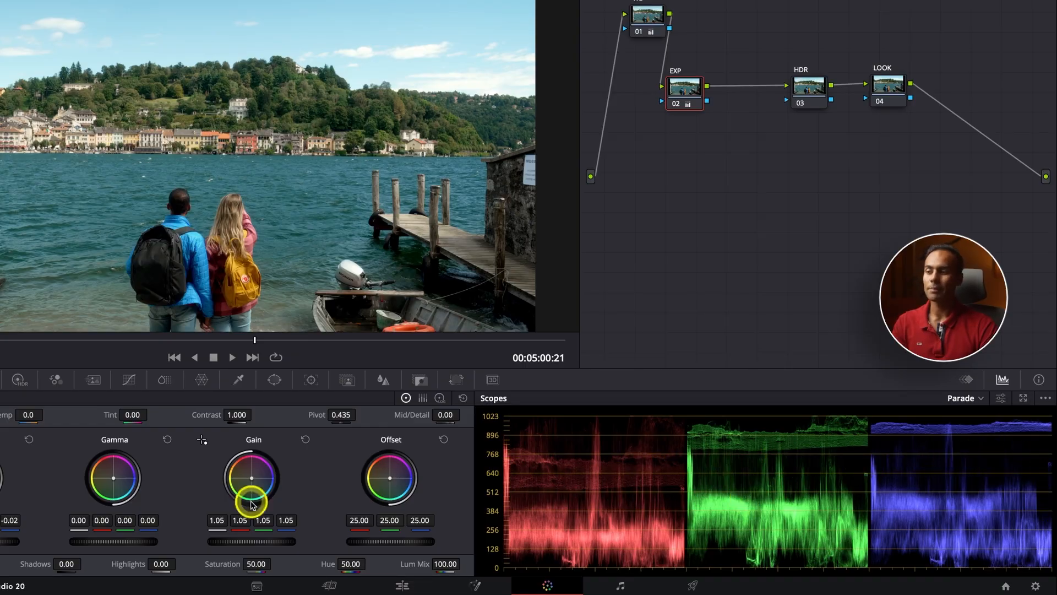
Try shifting the EXP node's gamma in both directions, down to -0.10, and reset the gamma
left_click_drag(114, 543, 309, 531)
left_click_drag(415, 531, 123, 505)
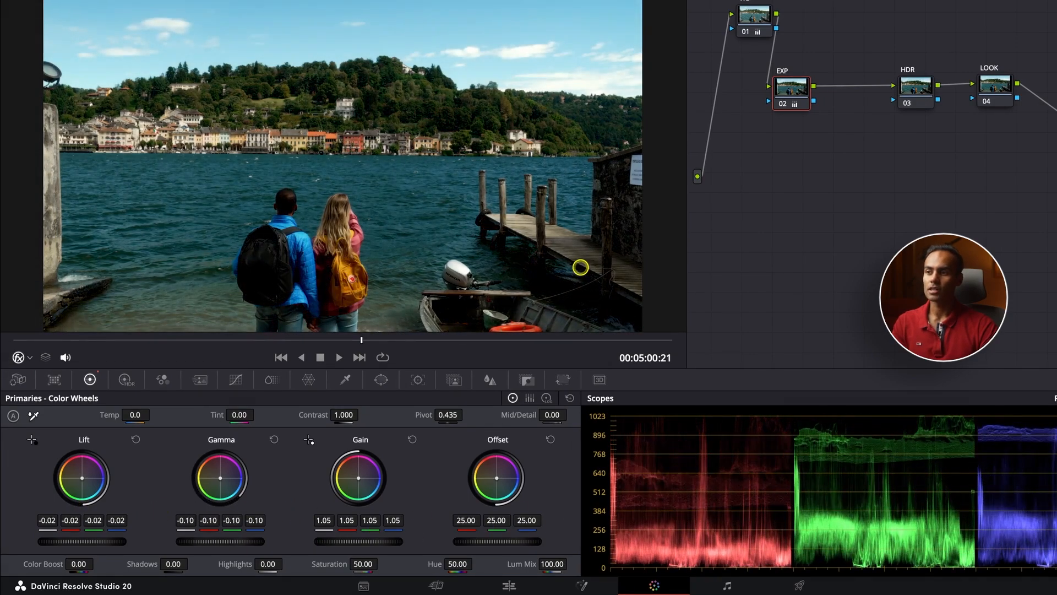
left_click(274, 438)
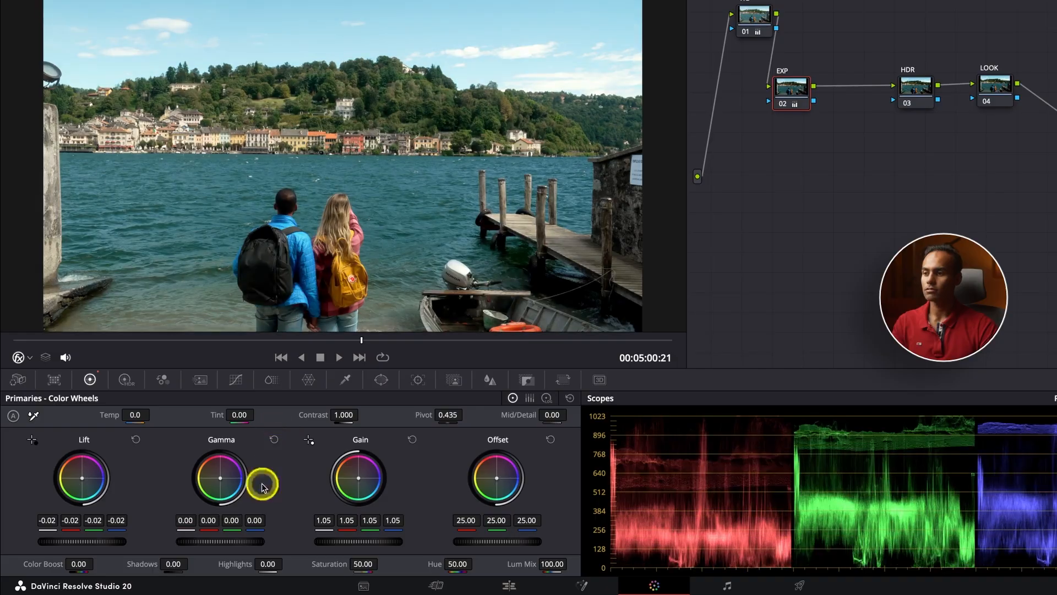
Raise the EXP node's gamma to 0.02 on all channels
left_click_drag(218, 542, 270, 531)
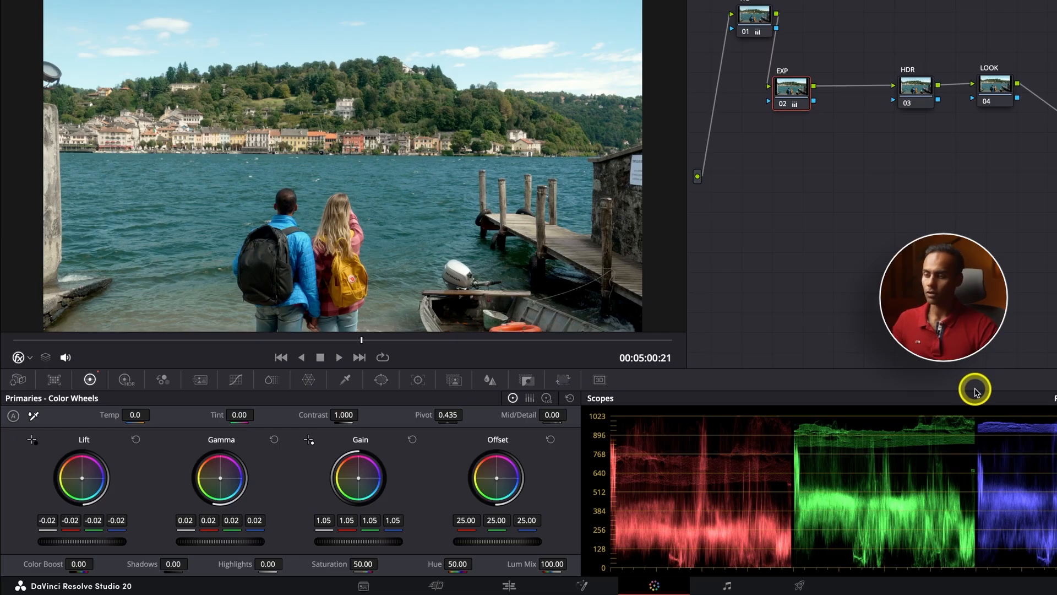
Compare the image full screen with the EXP node disabled and enabled, and return to the grading layout
key("p")
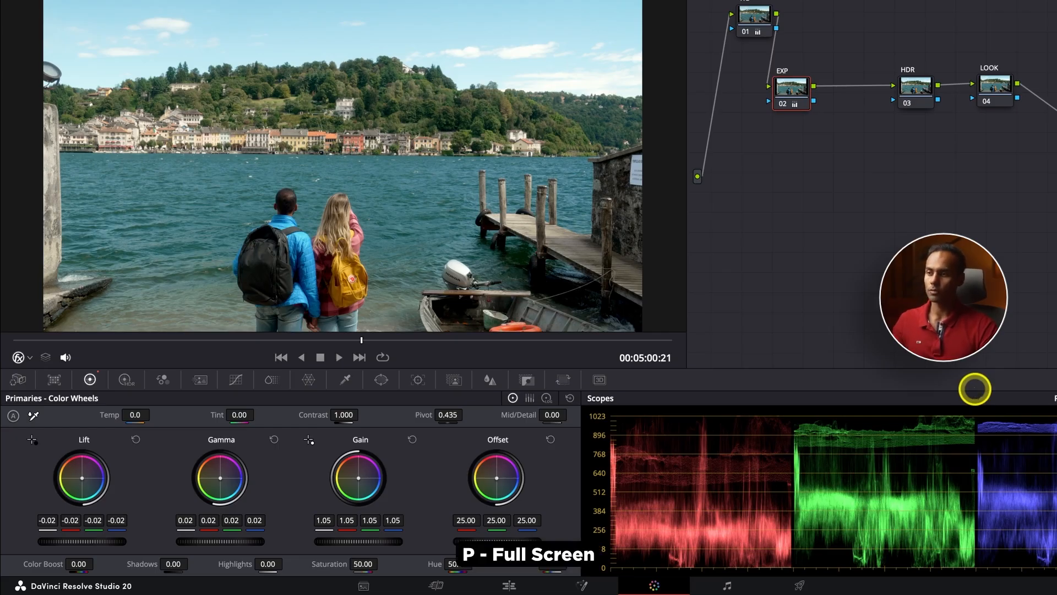
key("ctrl+d")
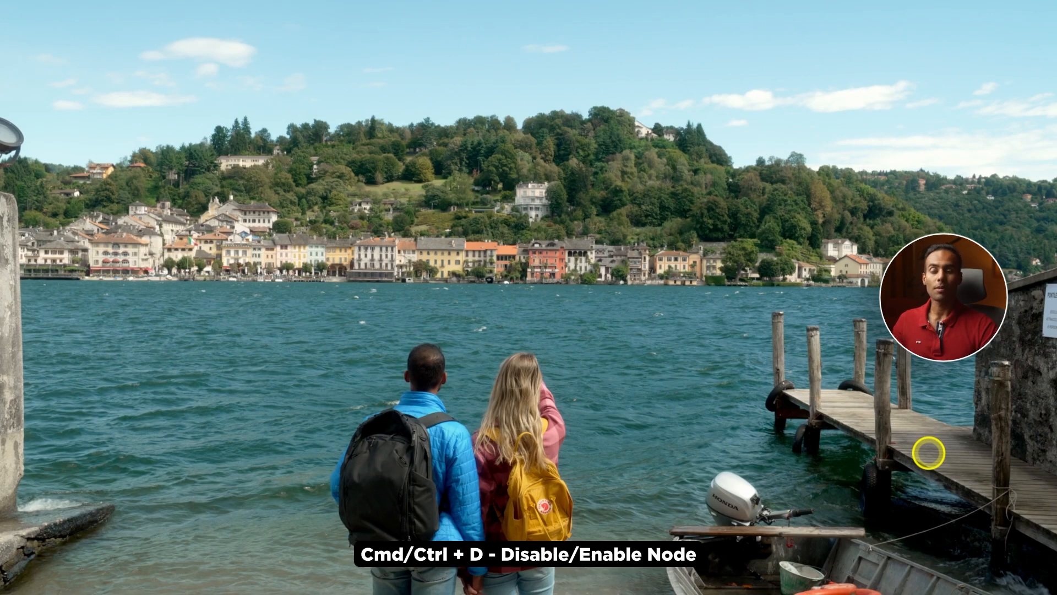
key("ctrl+d")
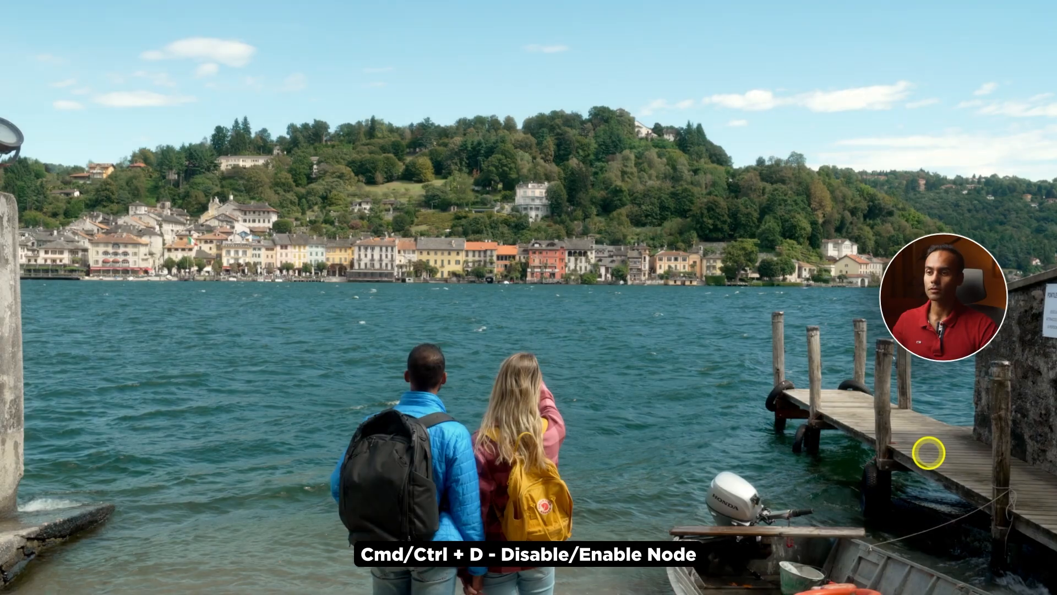
key("ctrl+d")
key("ctrl+d")
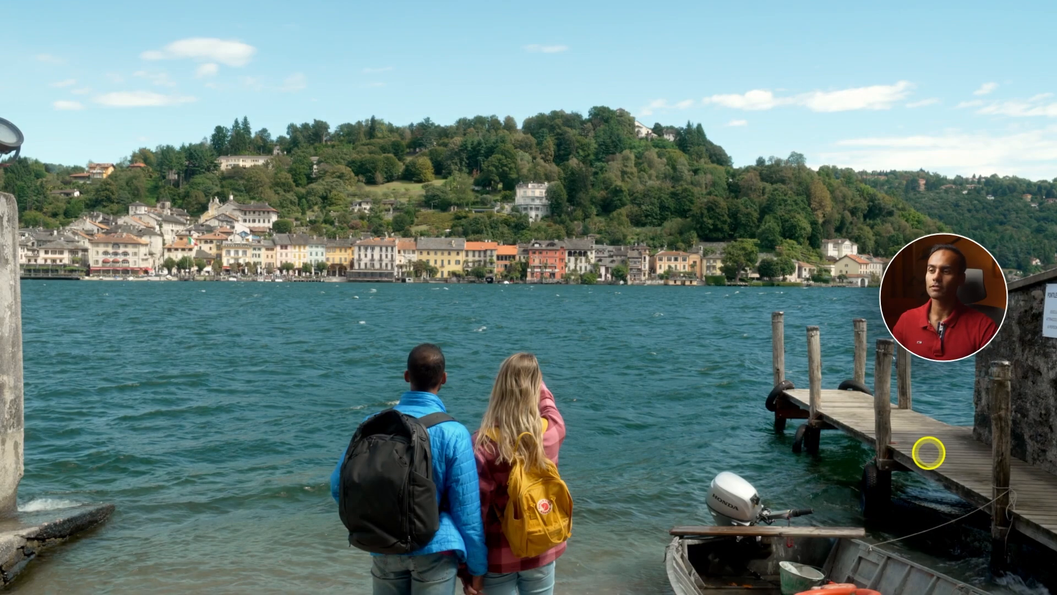
key("Escape")
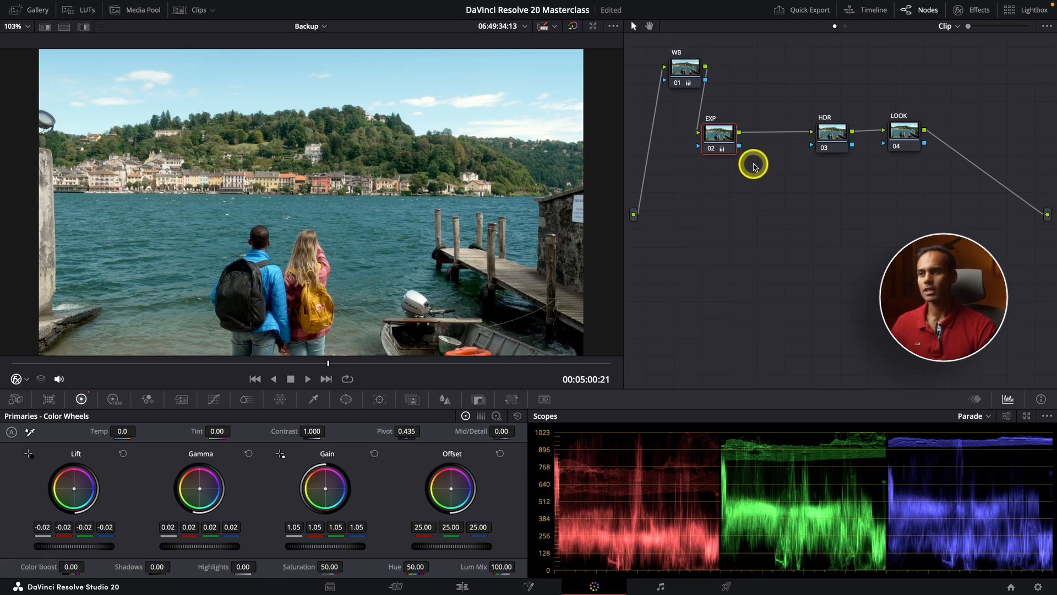
Move the HDR node closer to the EXP node and raise the EXP node's gain to 1.10 on all channels
left_click_drag(825, 139, 784, 142)
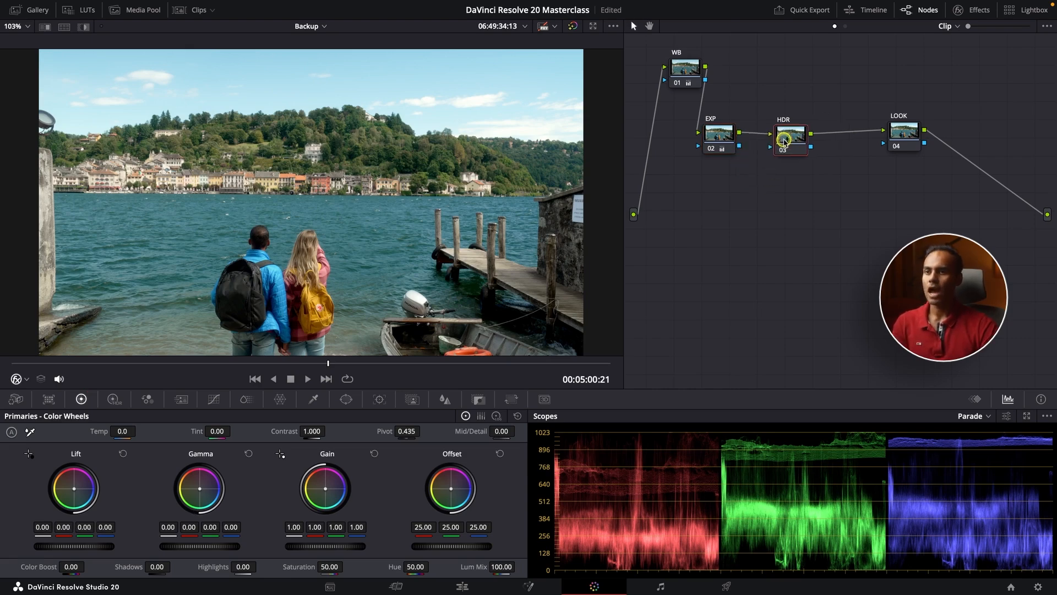
left_click(724, 142)
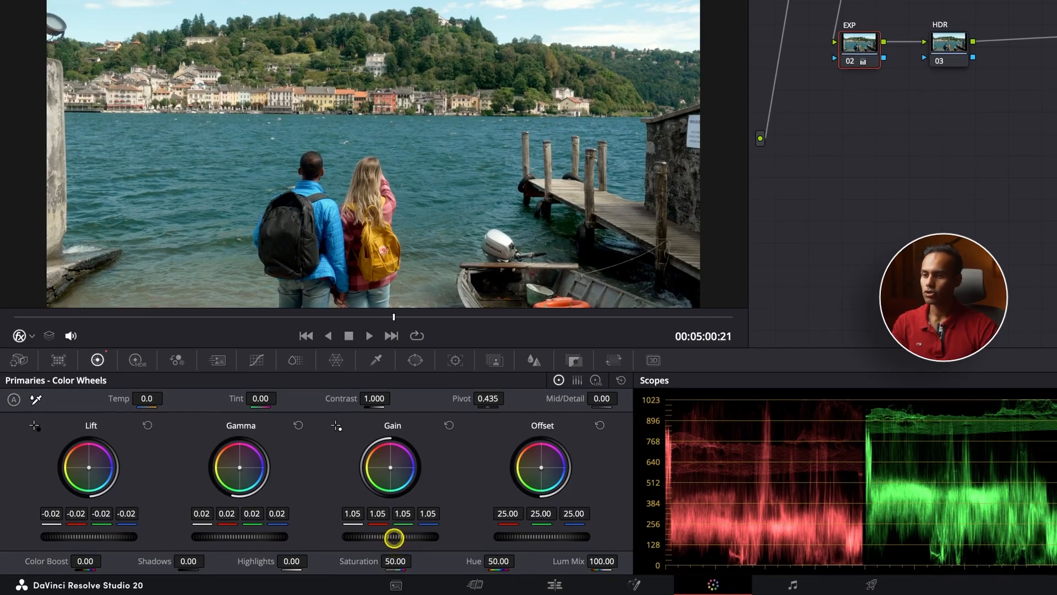
left_click_drag(392, 537, 427, 532)
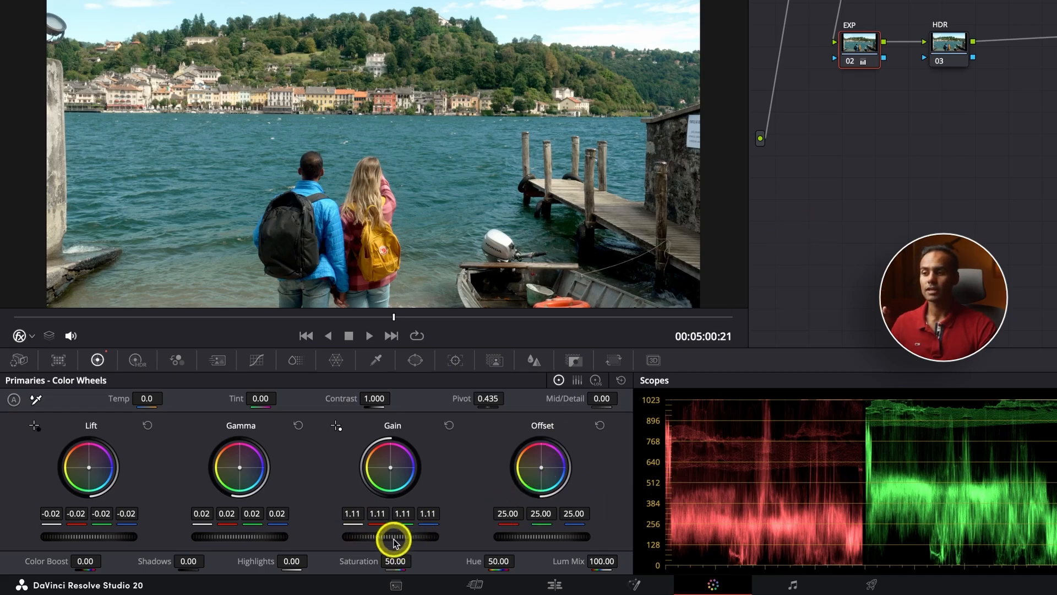
left_click_drag(385, 534, 378, 534)
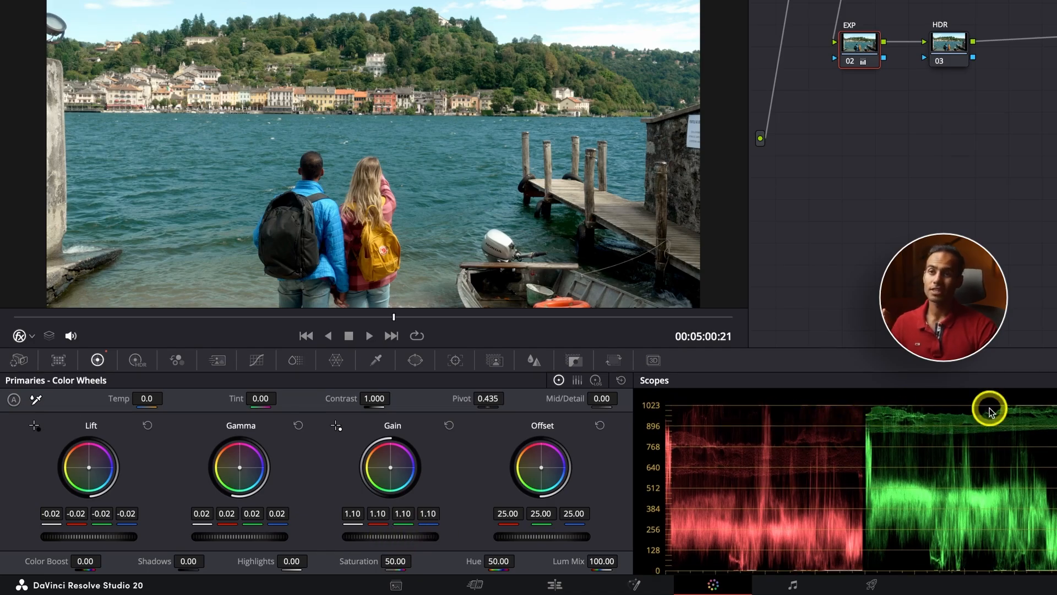
Select the HDR node, nudge it closer to EXP, and open the High Dynamic Range color wheels alongside a look at the Primaries wheels
left_click(951, 47)
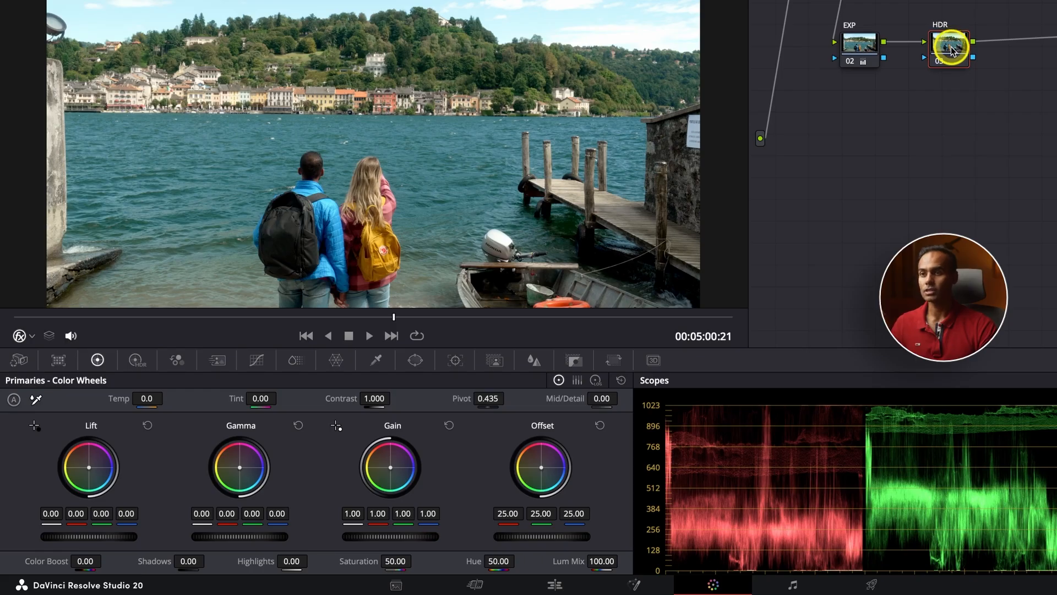
left_click_drag(952, 49, 943, 50)
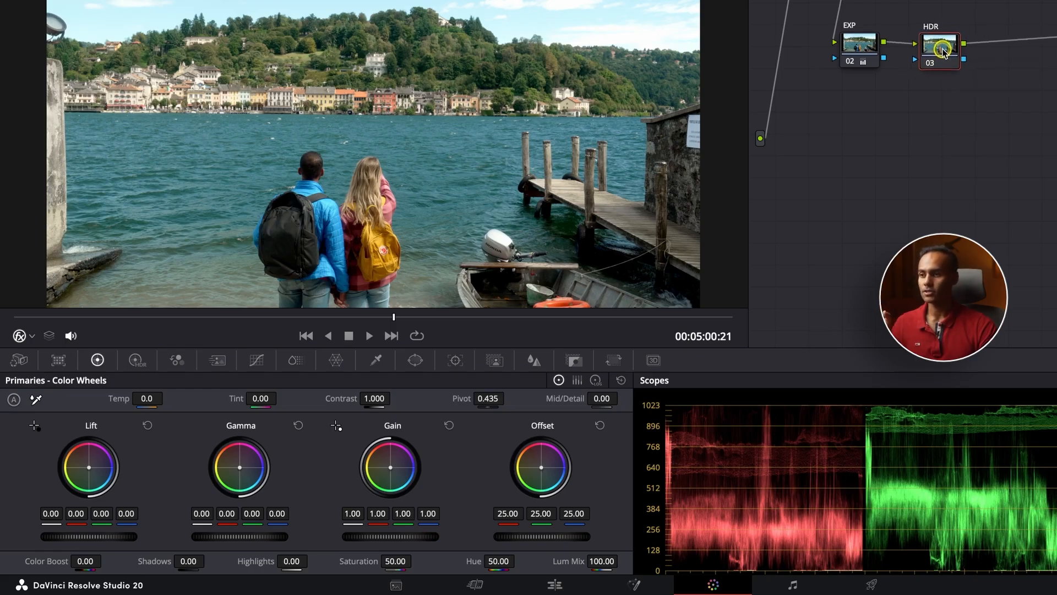
left_click(137, 362)
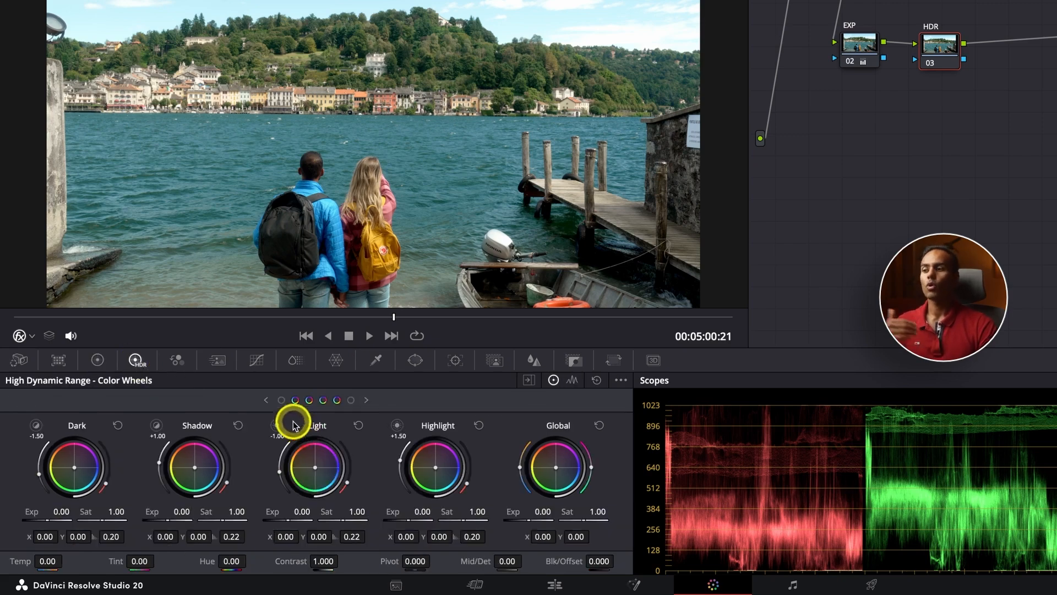
left_click(98, 361)
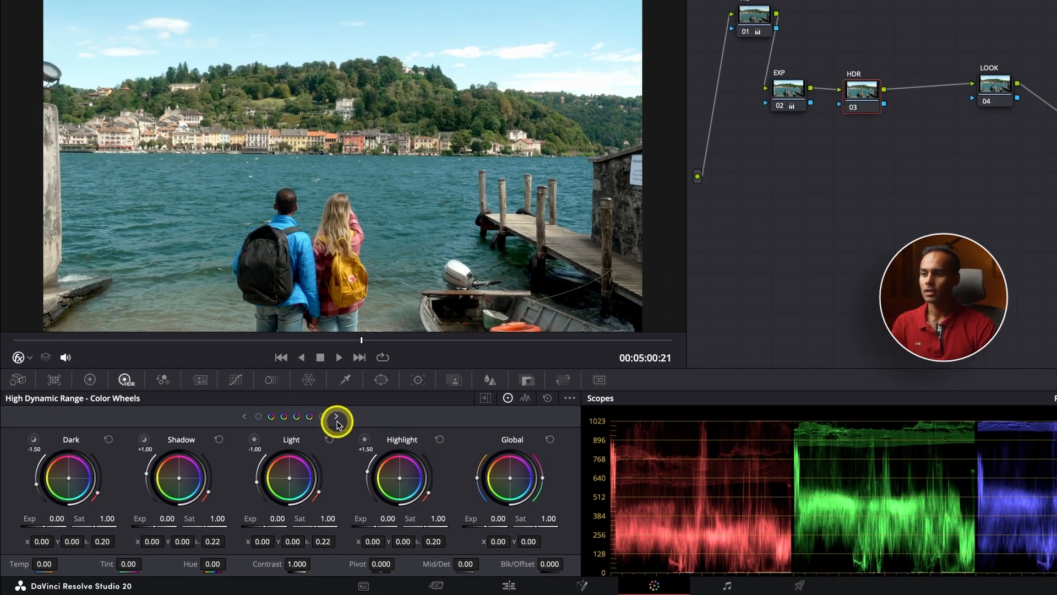
Browse the HDR zone wheels from Specular to Black and return to the Dark through Highlight set
left_click(336, 416)
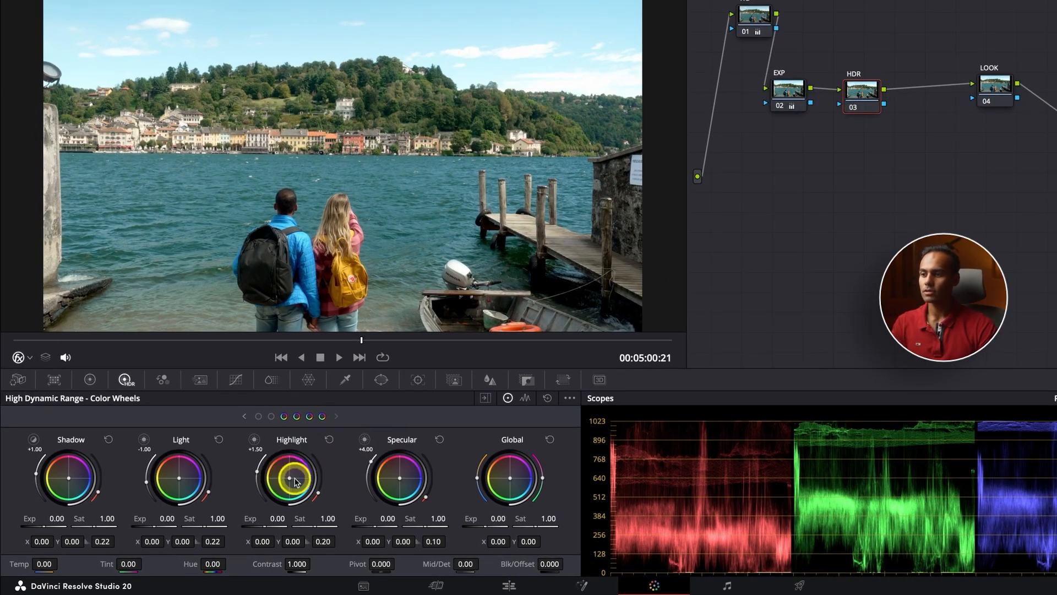
left_click(245, 417)
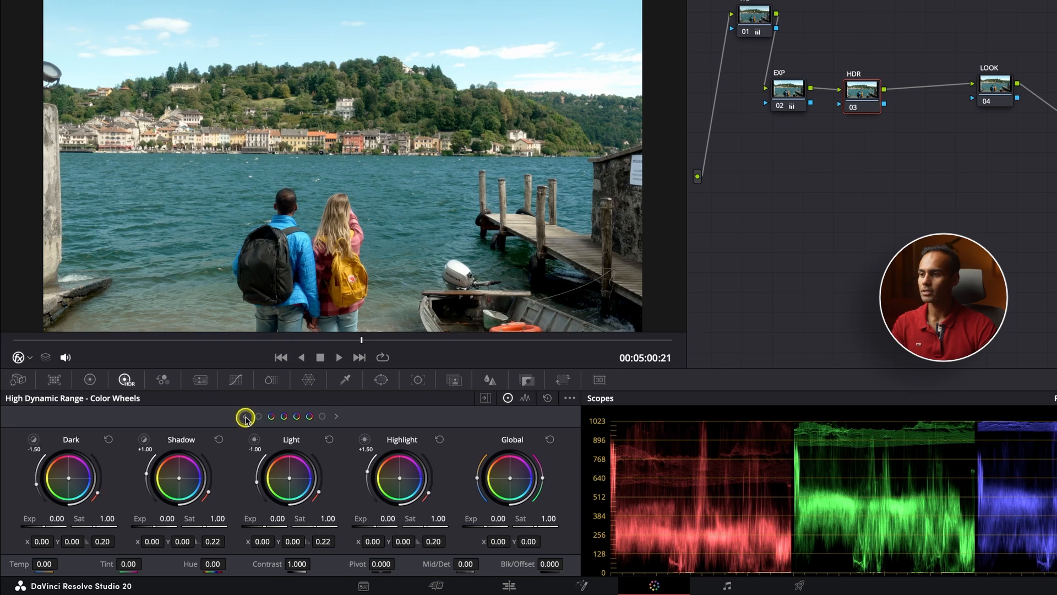
left_click(245, 417)
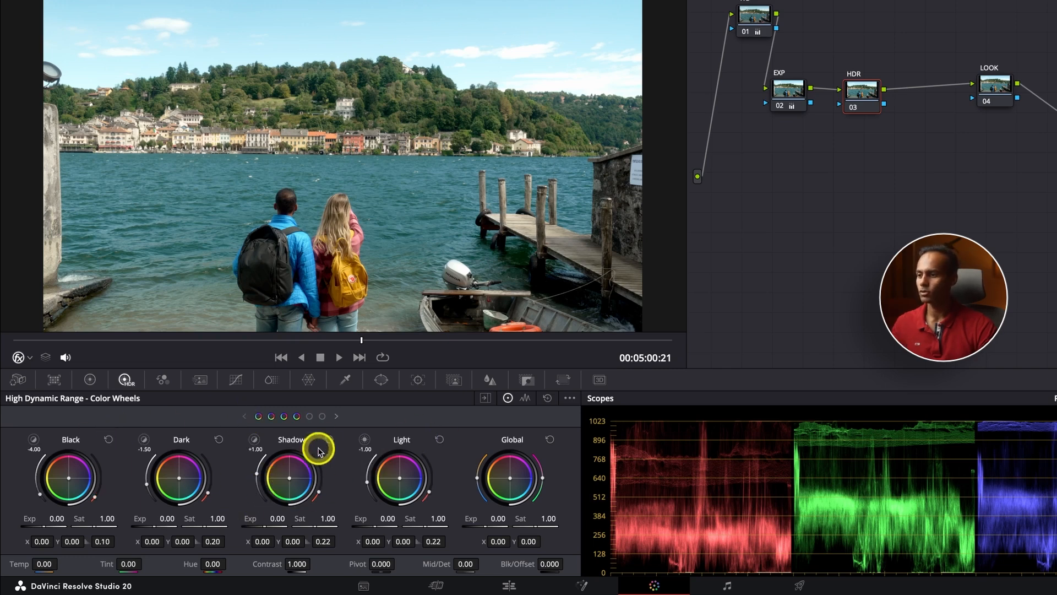
left_click(336, 417)
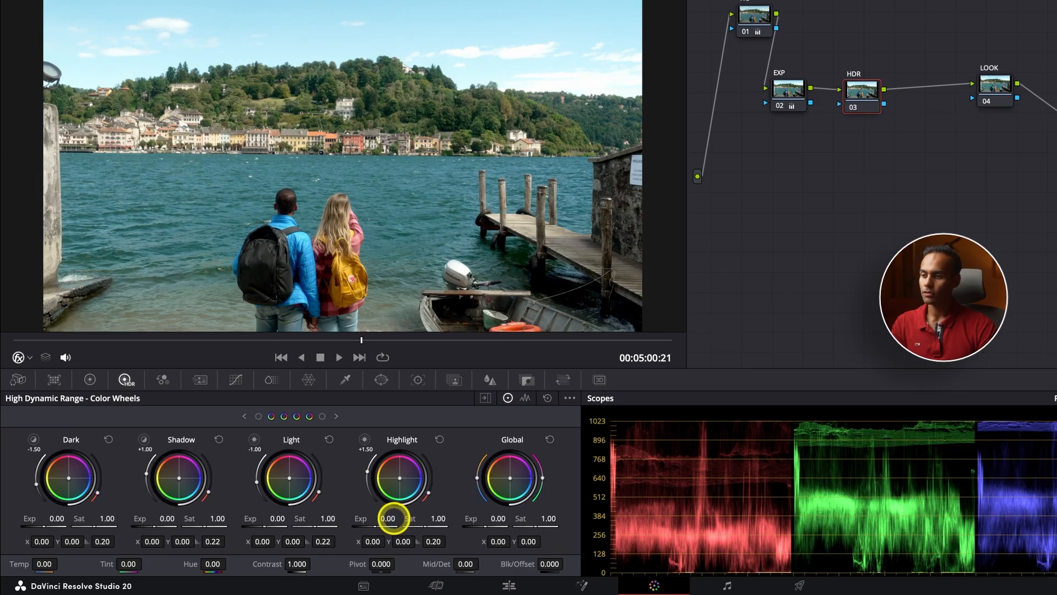
Lower the HDR node's Highlight zone exposure to -0.76 while watching the sky and the parade
left_click_drag(388, 518, 294, 511)
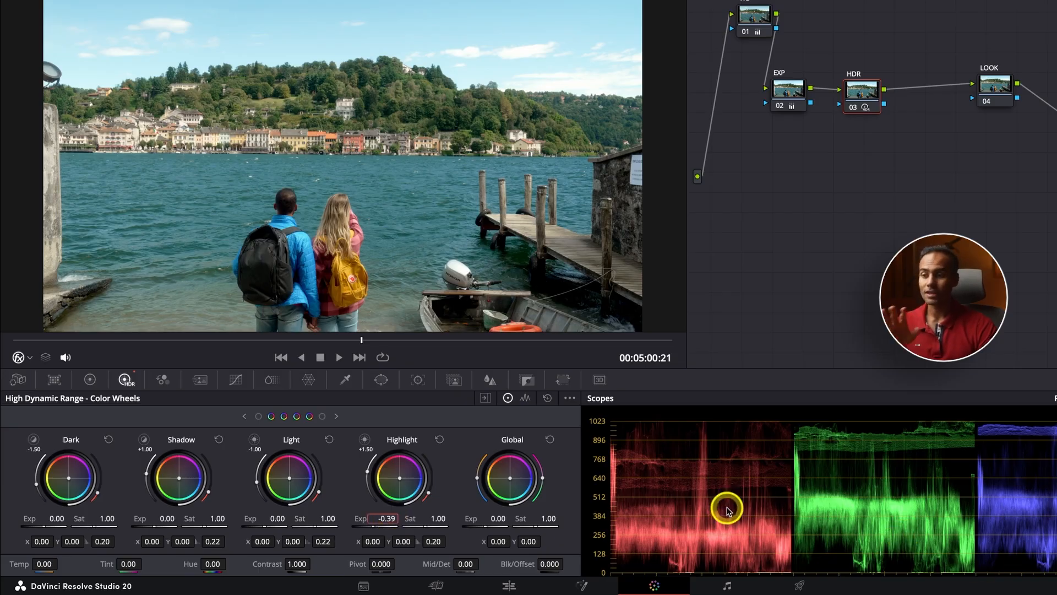
left_click_drag(403, 516, 366, 517)
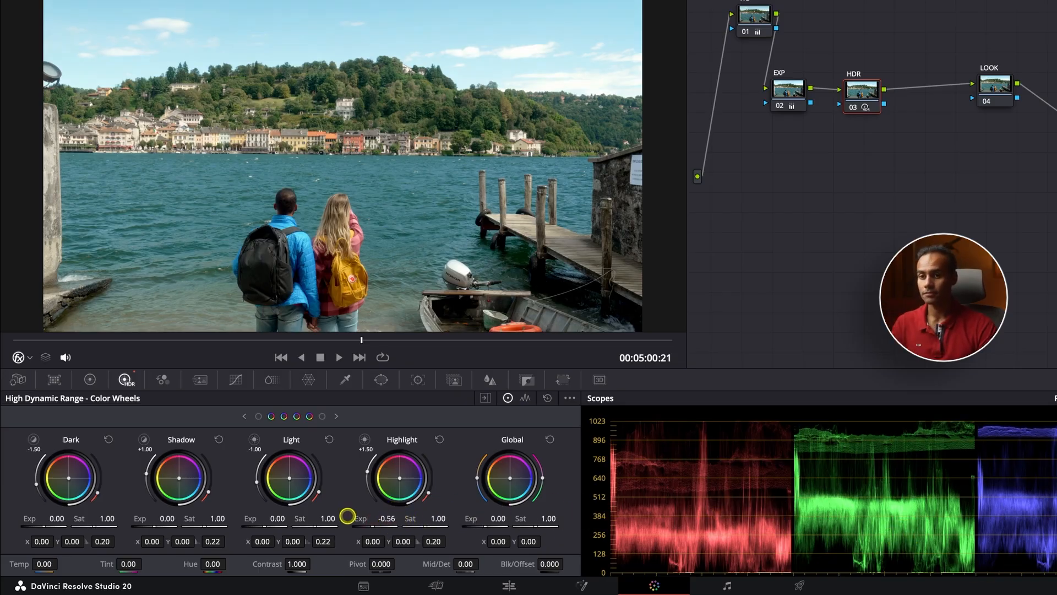
left_click_drag(274, 518, 300, 518)
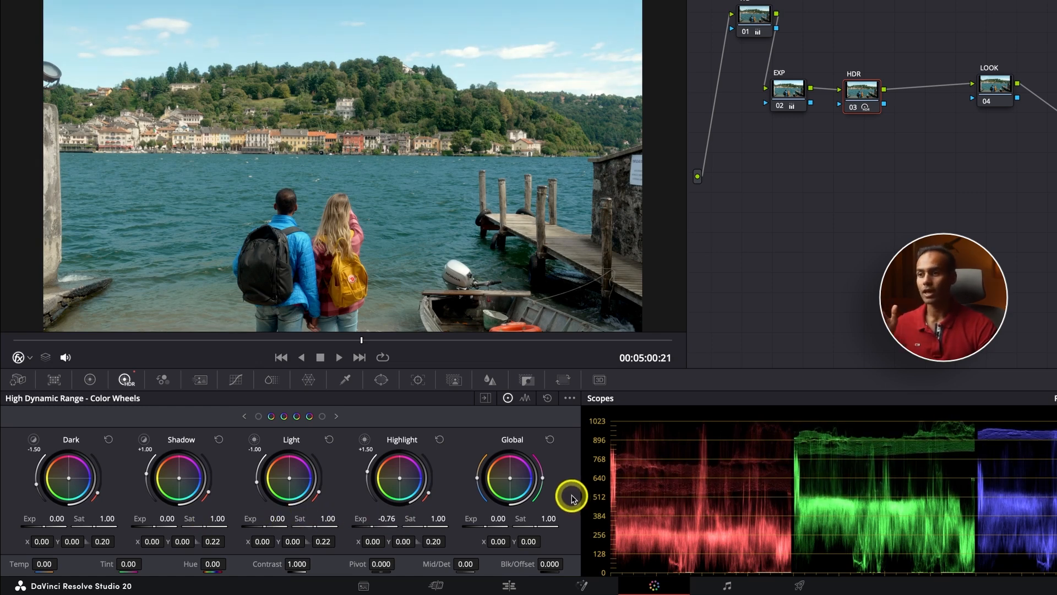
Compare the sky and hillside full screen with the HDR node disabled and enabled, and return to the grading layout
key("super+f")
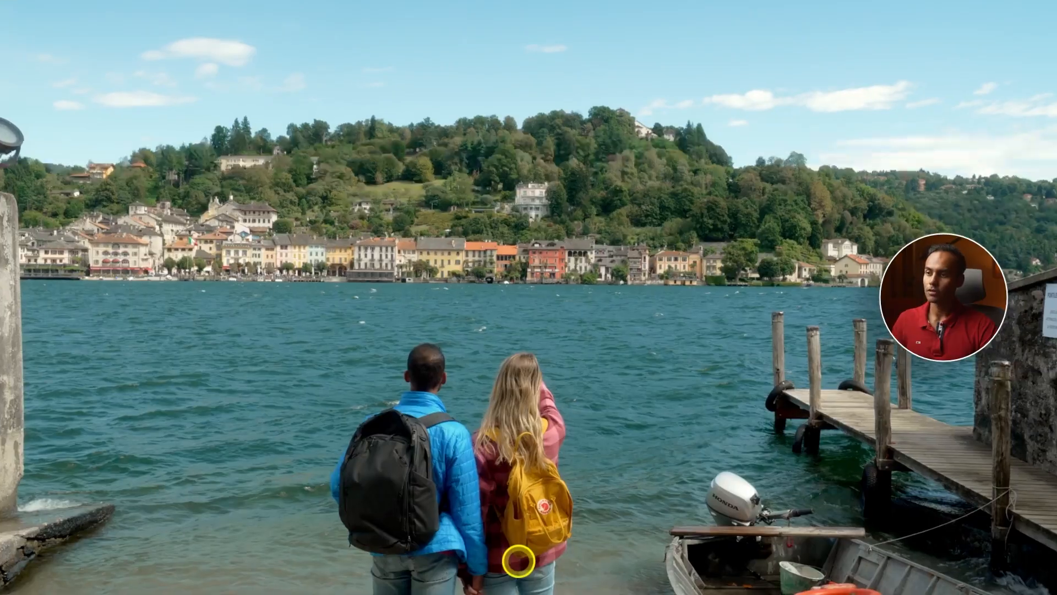
key("super+d")
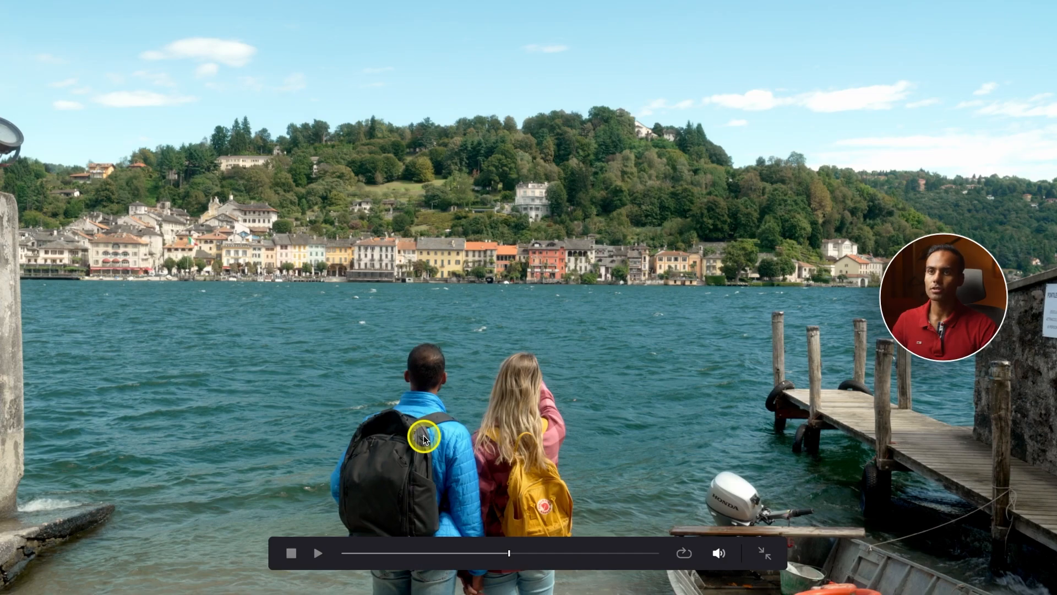
key("super+d")
key("super+d")
key("super+d")
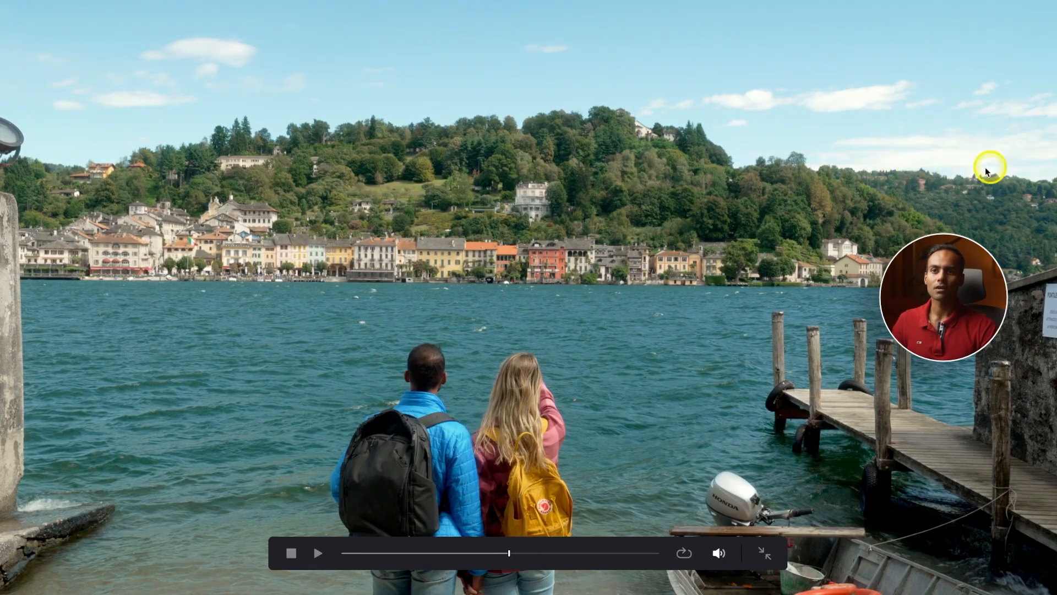
key("super+d")
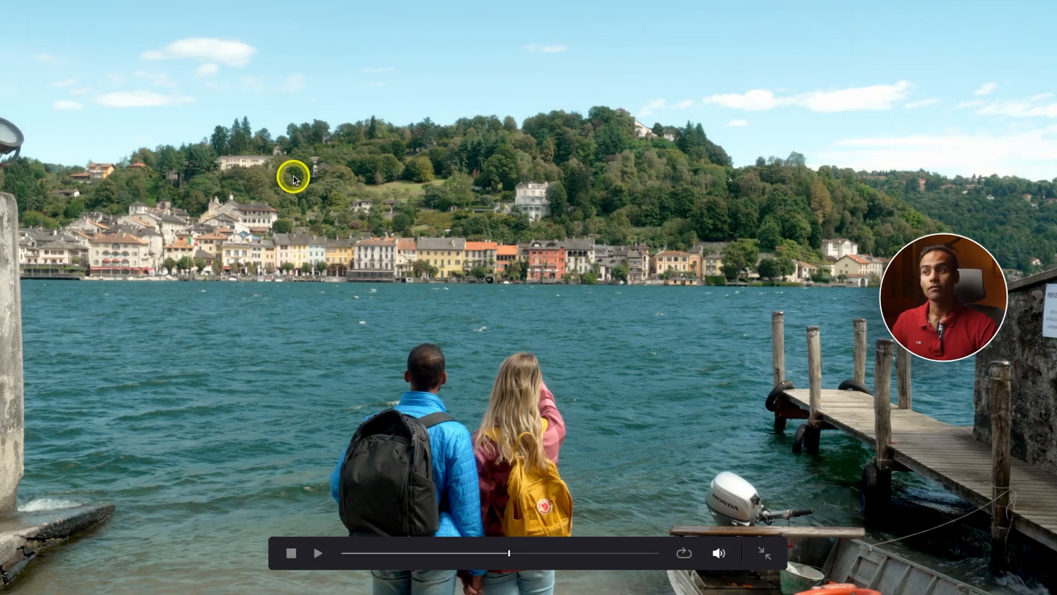
key("super+d")
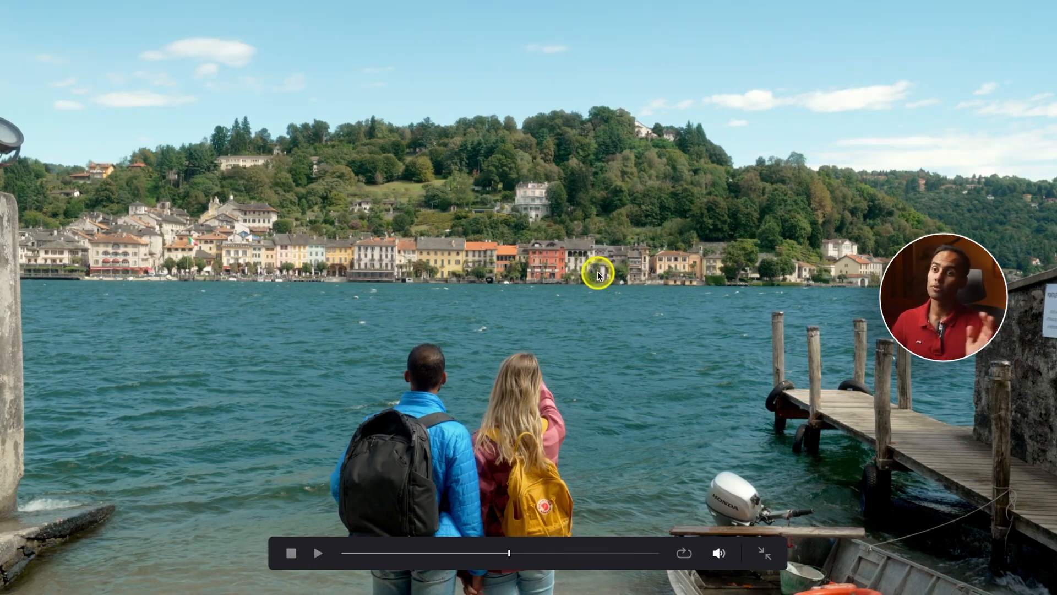
key("super+f")
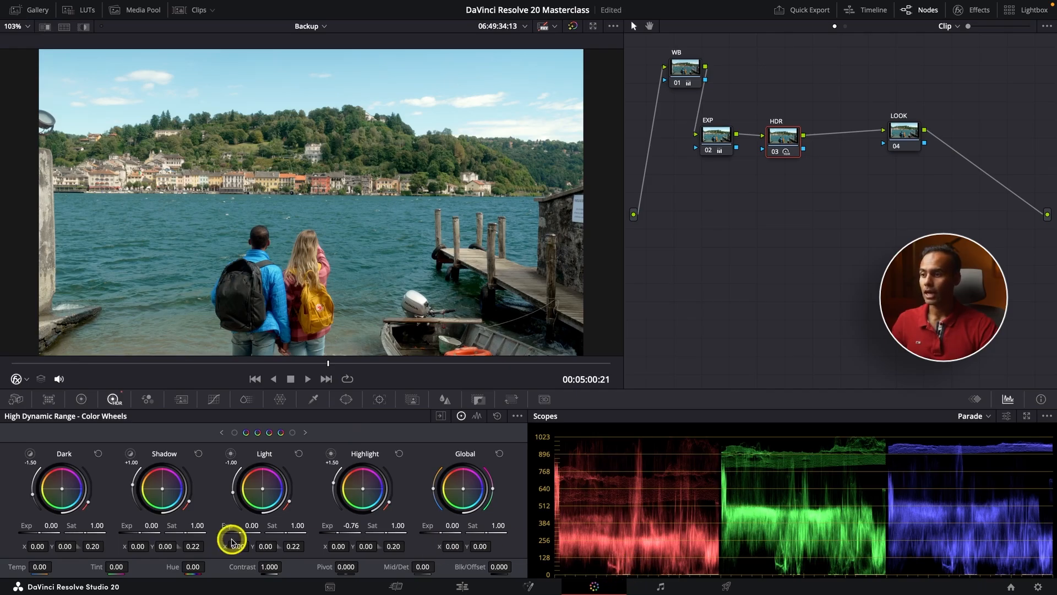
Raise the HDR node's Dark zone exposure to 1.14, and try a far stronger Dark exposure and undo it
scroll(633, 561, "down", 2)
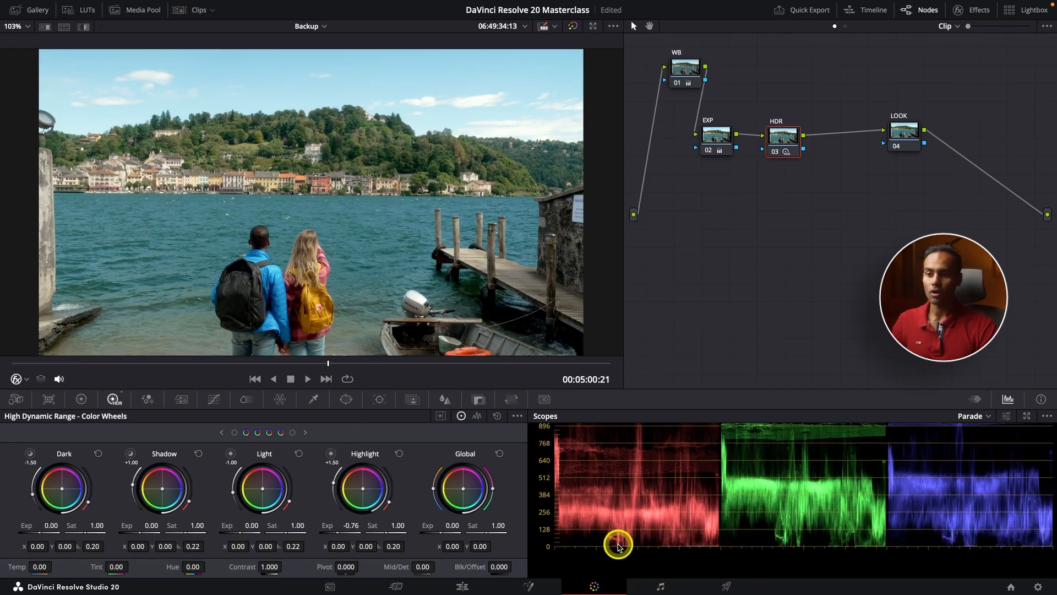
scroll(740, 519, "up", 5)
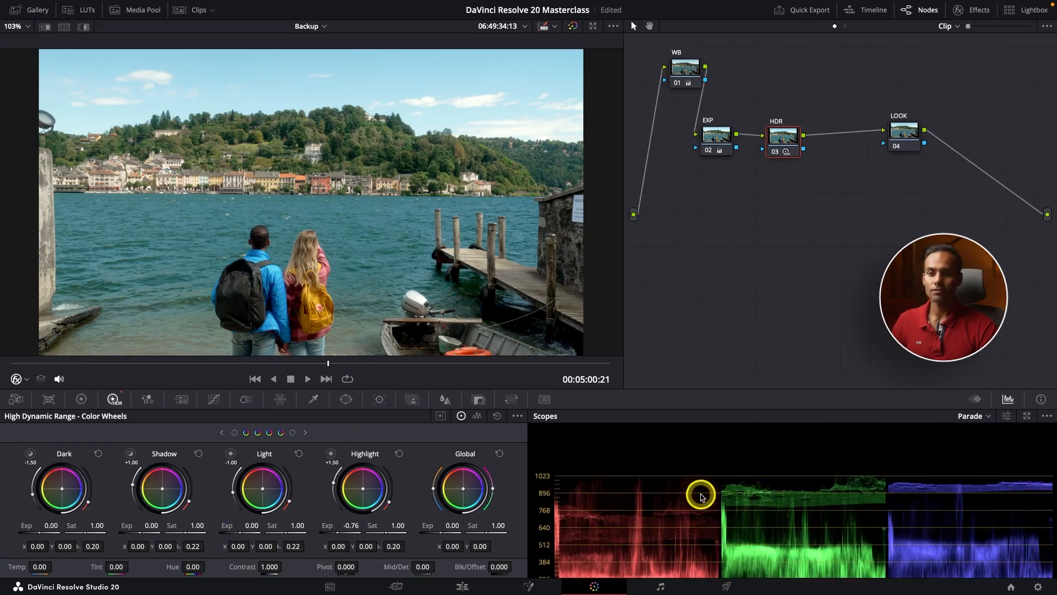
scroll(739, 497, "down", 5)
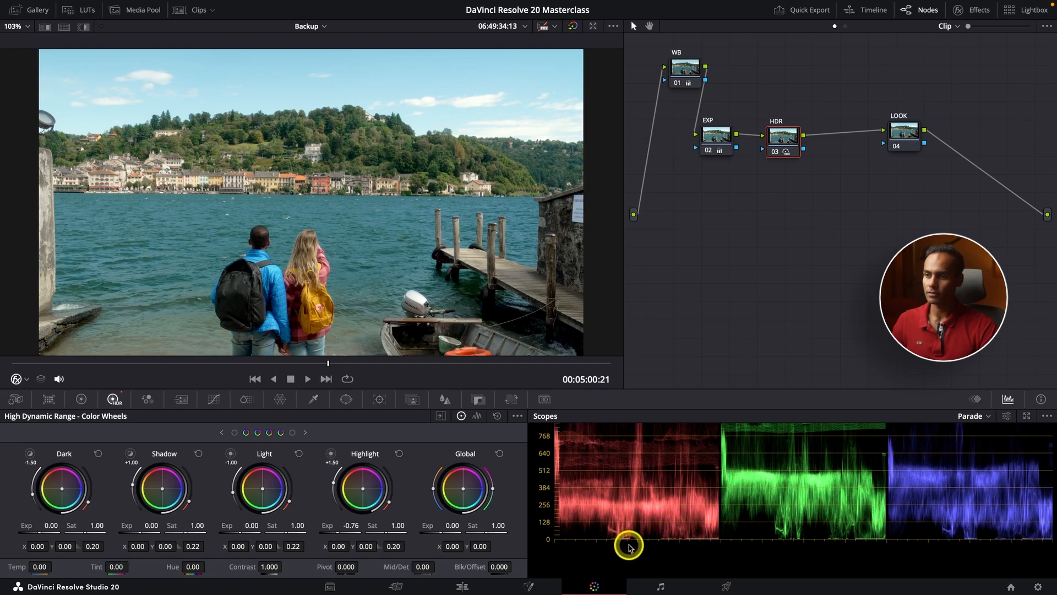
scroll(422, 348, "down", 2)
scroll(425, 334, "up", 2)
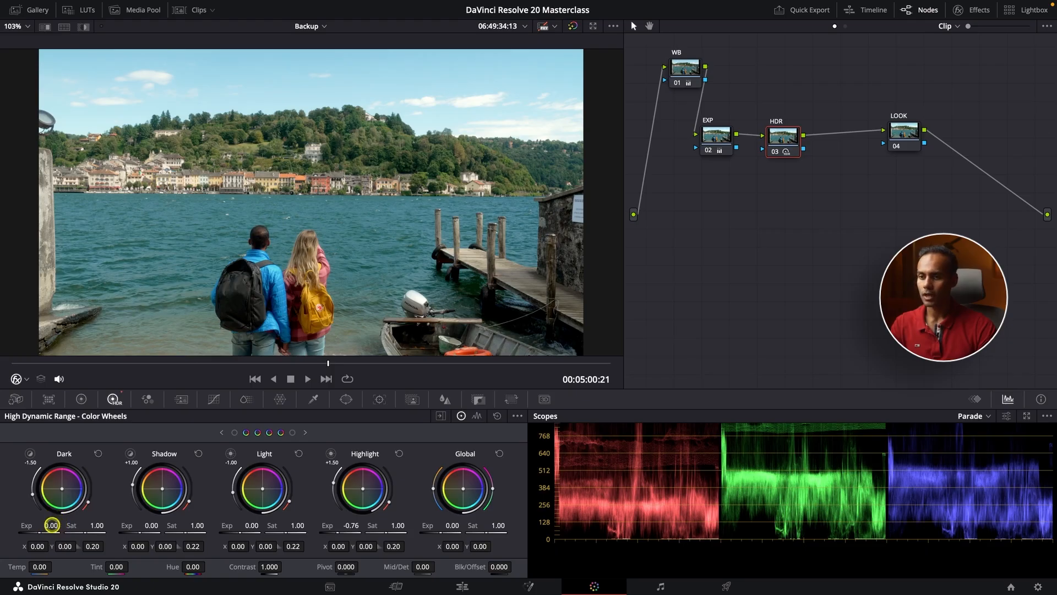
left_click_drag(105, 525, 198, 520)
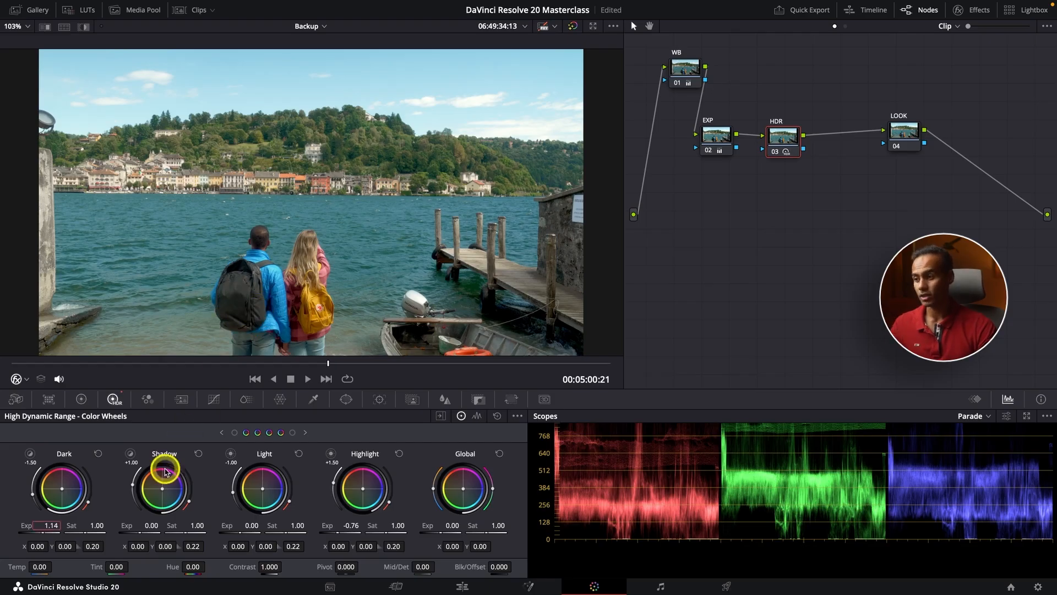
left_click_drag(114, 520, 527, 297)
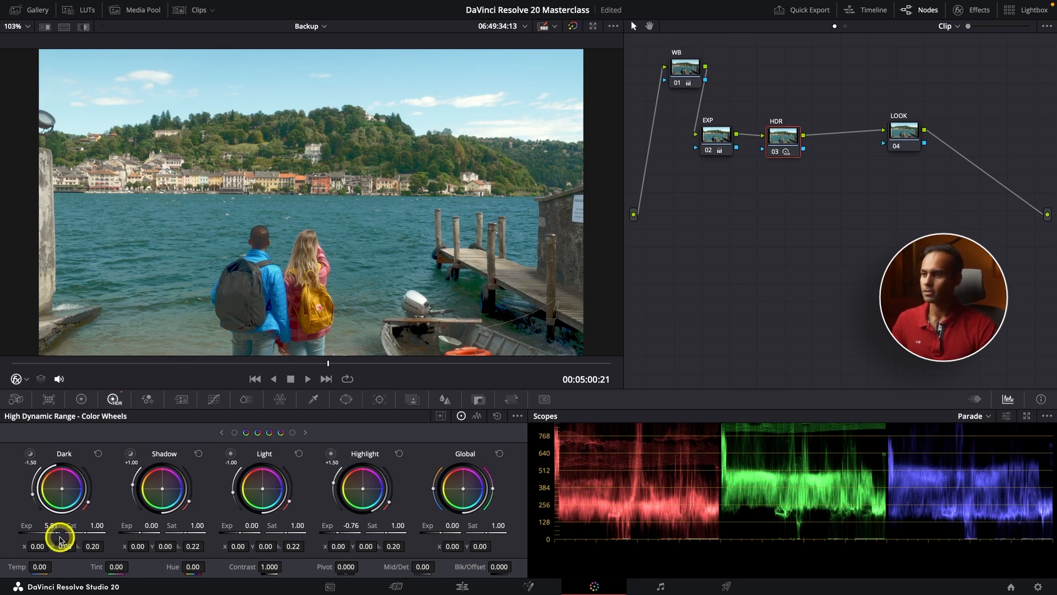
key("super+z")
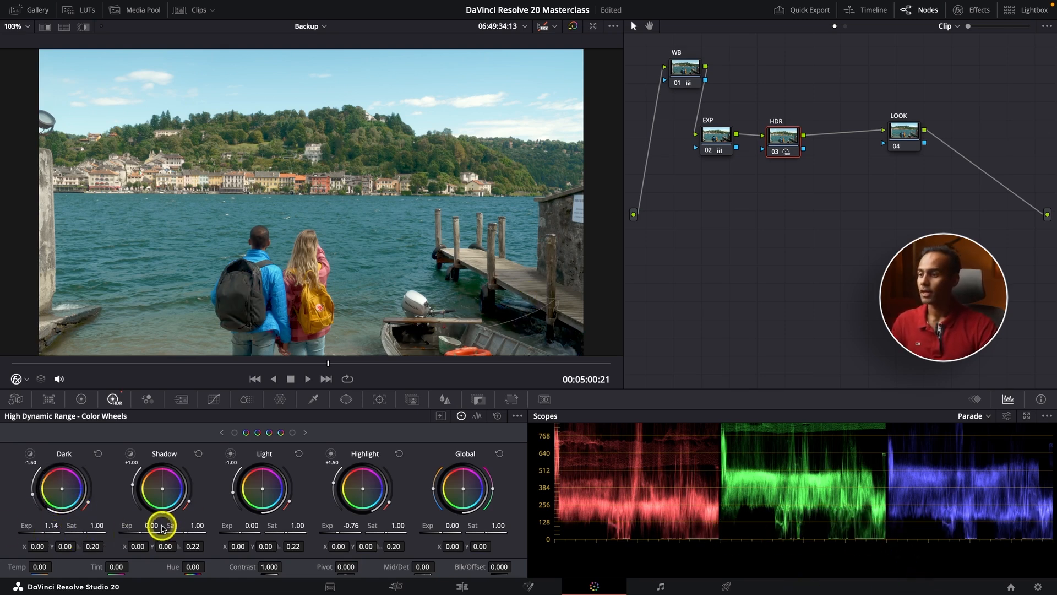
Lower the HDR node's Shadow zone exposure to -0.08 and view the image full screen
mouse_move(171, 526)
left_mouse_down()
mouse_move(250, 521)
mouse_move(356, 488)
mouse_move(396, 516)
mouse_move(153, 524)
left_mouse_up()
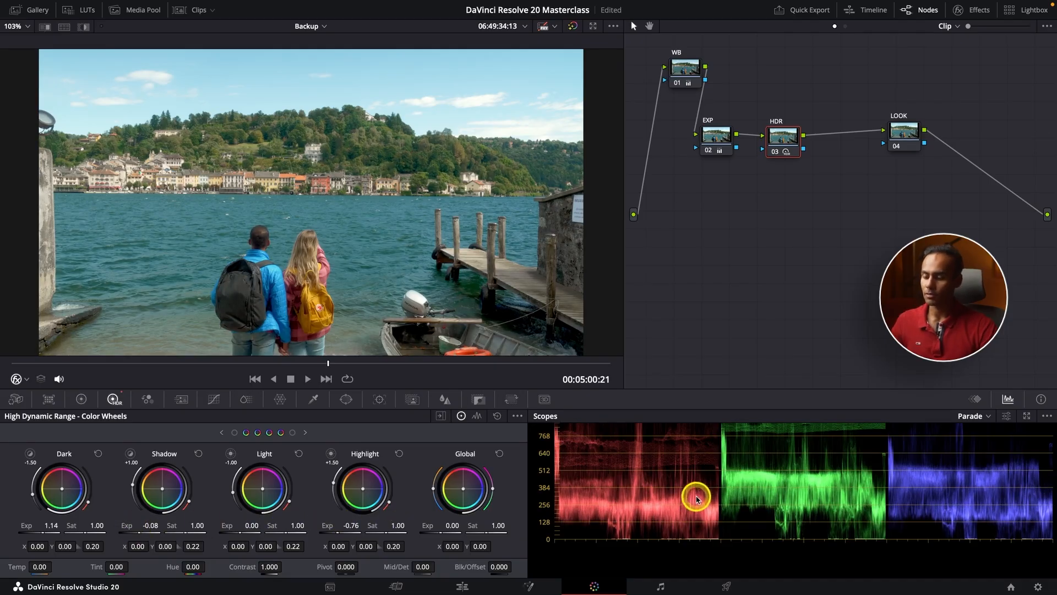
key("super+f")
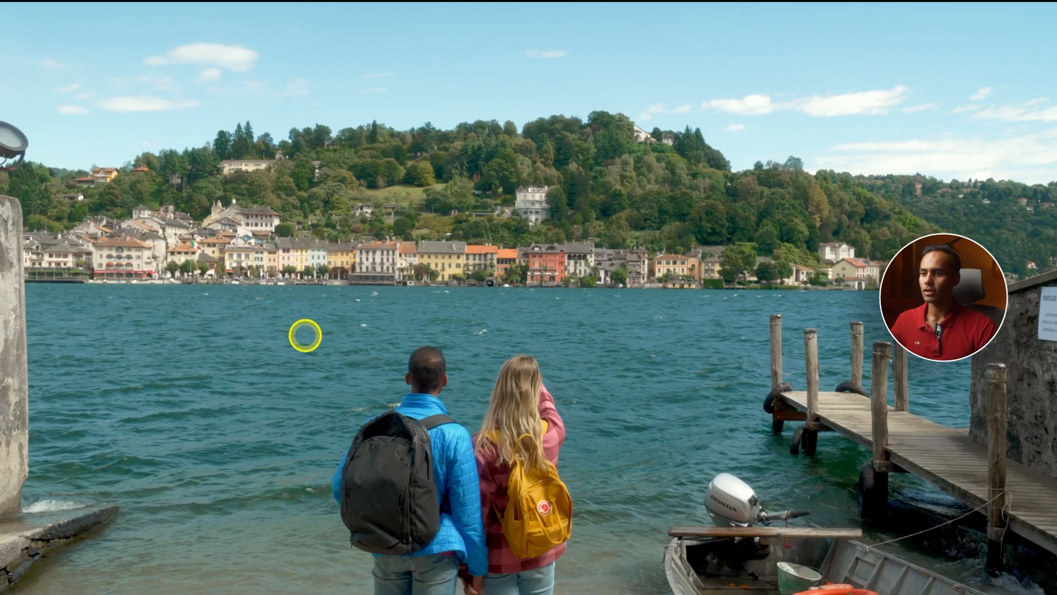
Compare the full-screen image with the HDR node disabled and enabled, and return to the grading layout
key("super+d")
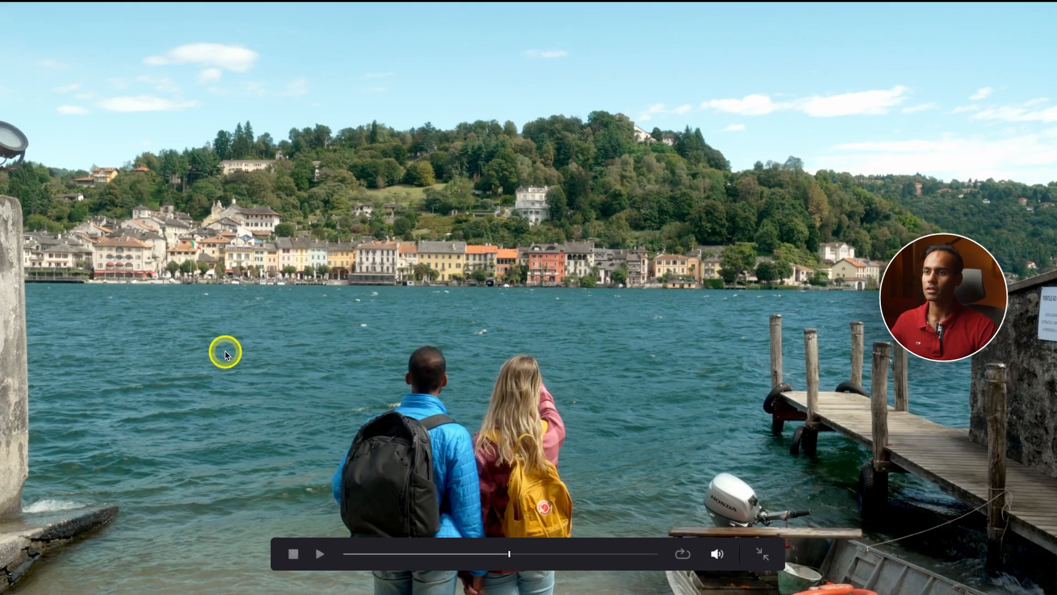
key("super+d")
key("super+f")
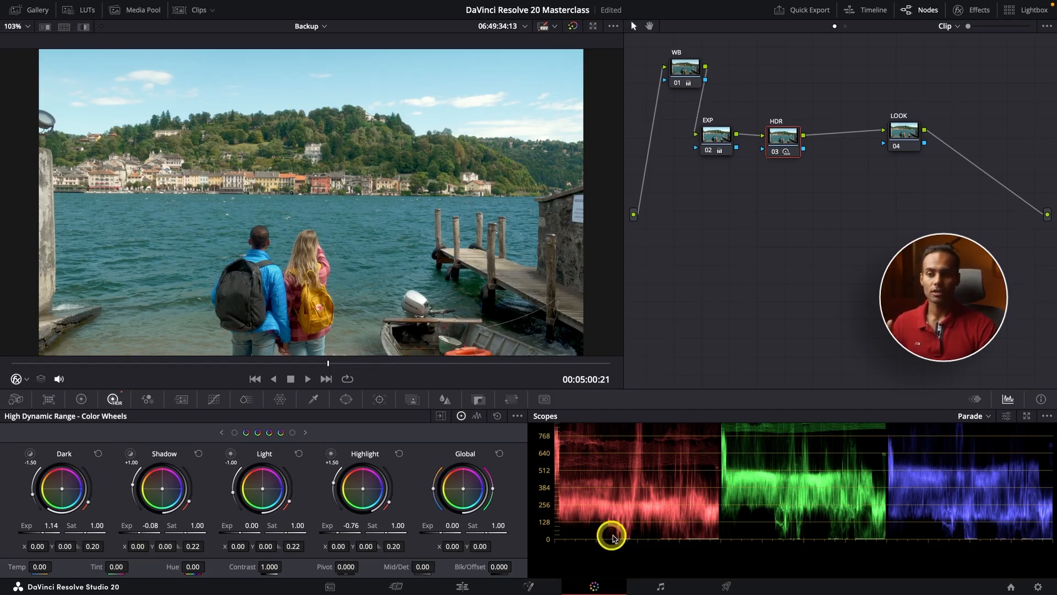
Reset the HDR node's Dark and Shadow zone exposures to 0.00
left_click(98, 453)
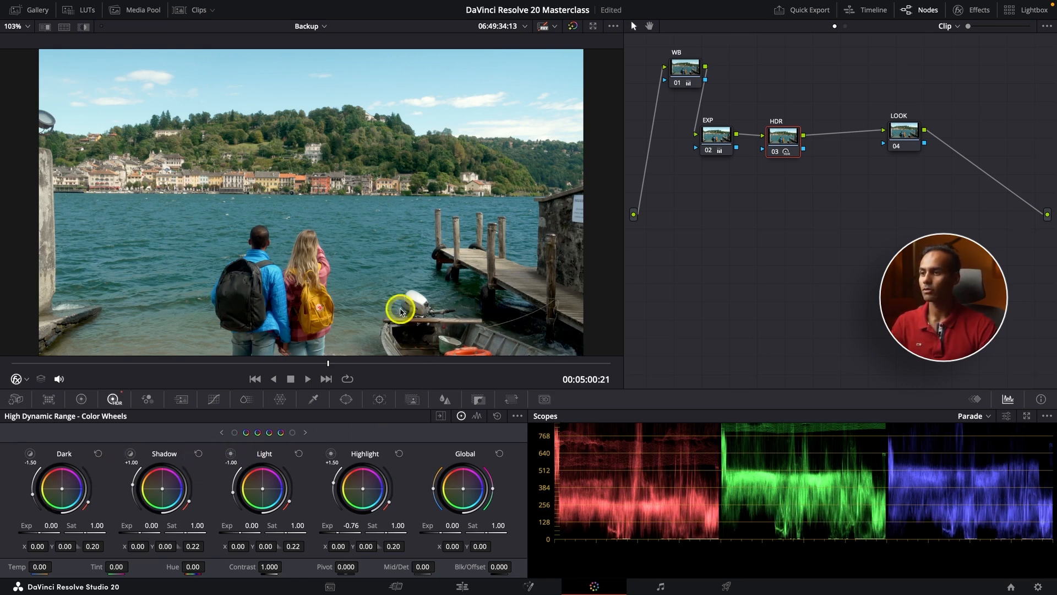
scroll(387, 296, "down", 1)
scroll(387, 295, "up", 1)
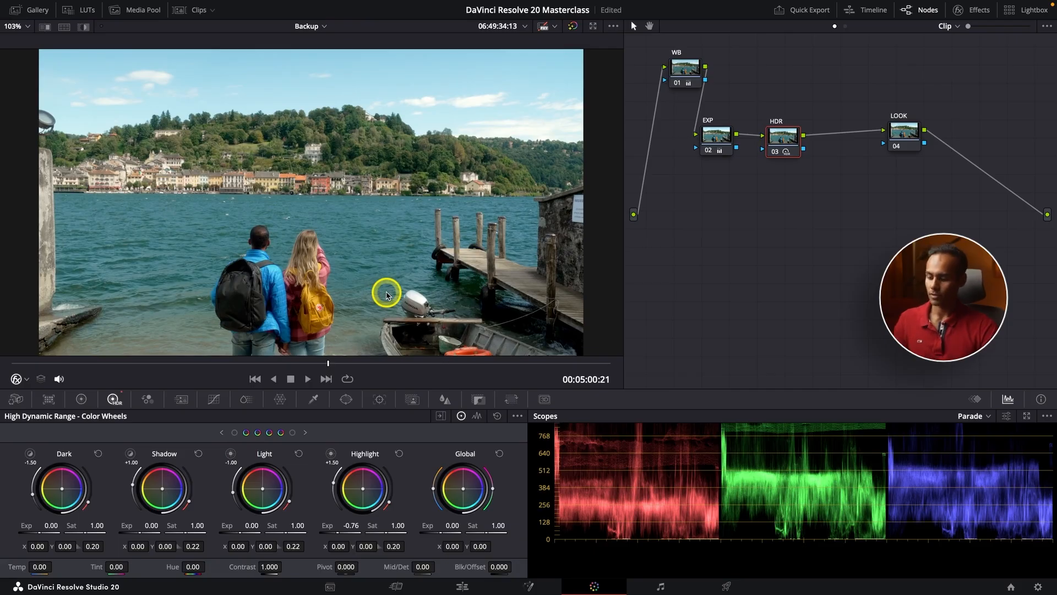
Make room before the LOOK node, add a serial node after HDR and label it SAT
left_click_drag(909, 131, 944, 138)
left_click(782, 140)
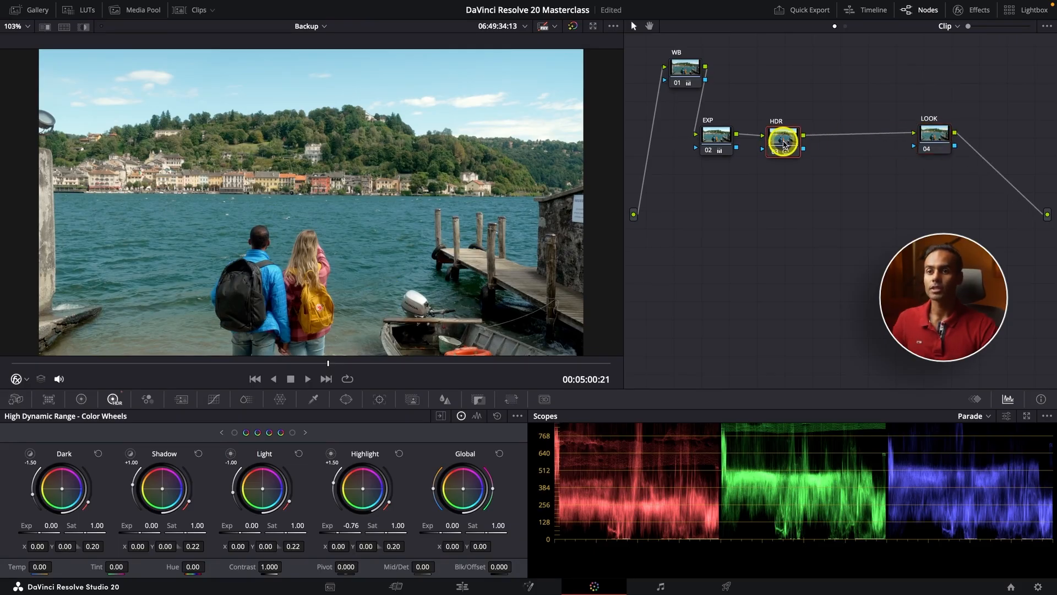
key("alt+s")
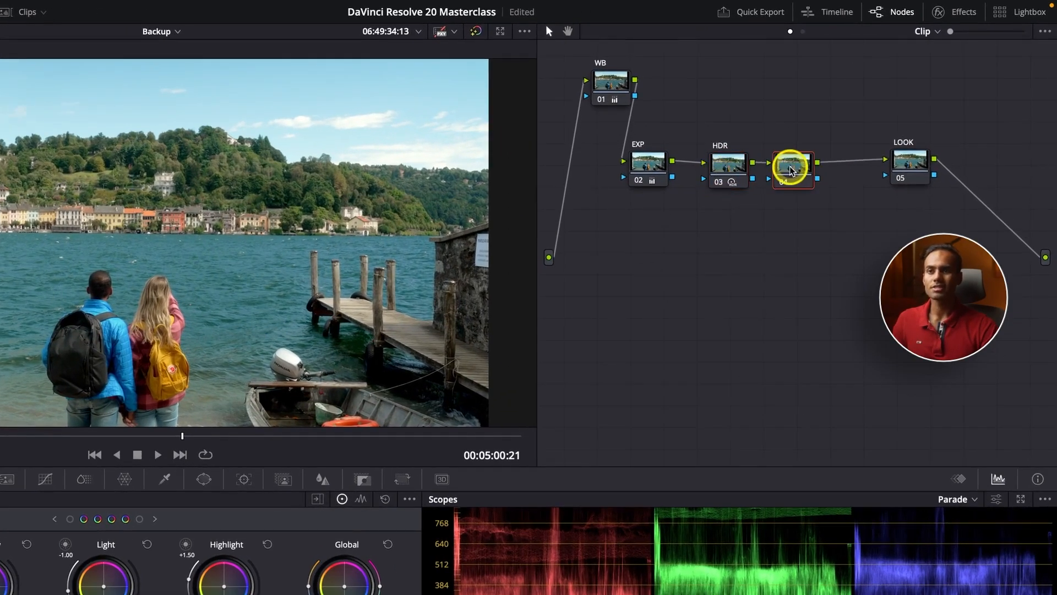
right_click(809, 168)
left_click(861, 192)
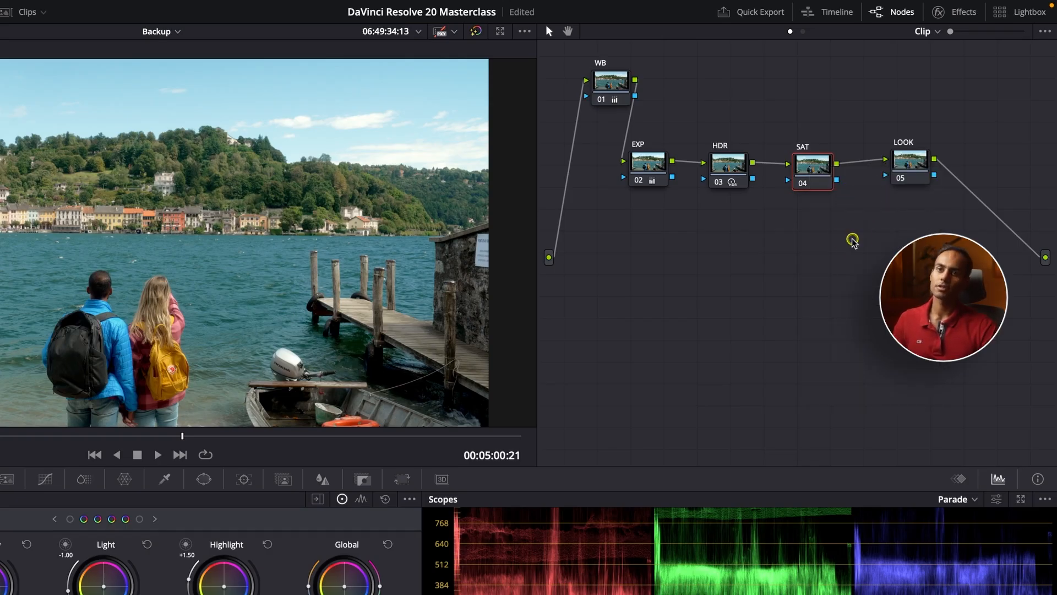
Try raising the LOOK node's Saturation to 69.40 in the primary color wheels while watching the full range of the parade
left_click(910, 165)
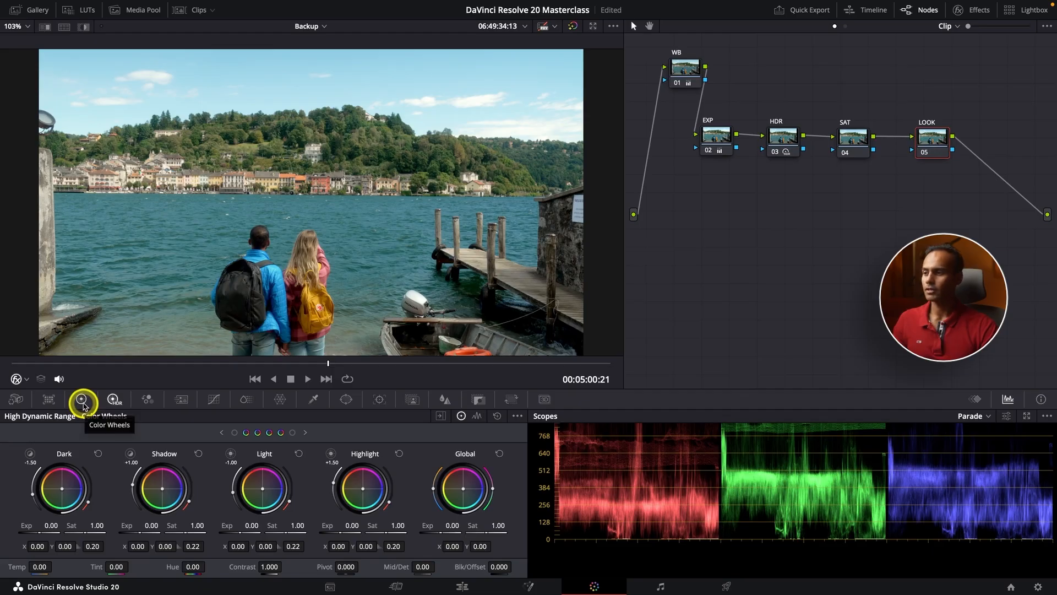
left_click(82, 400)
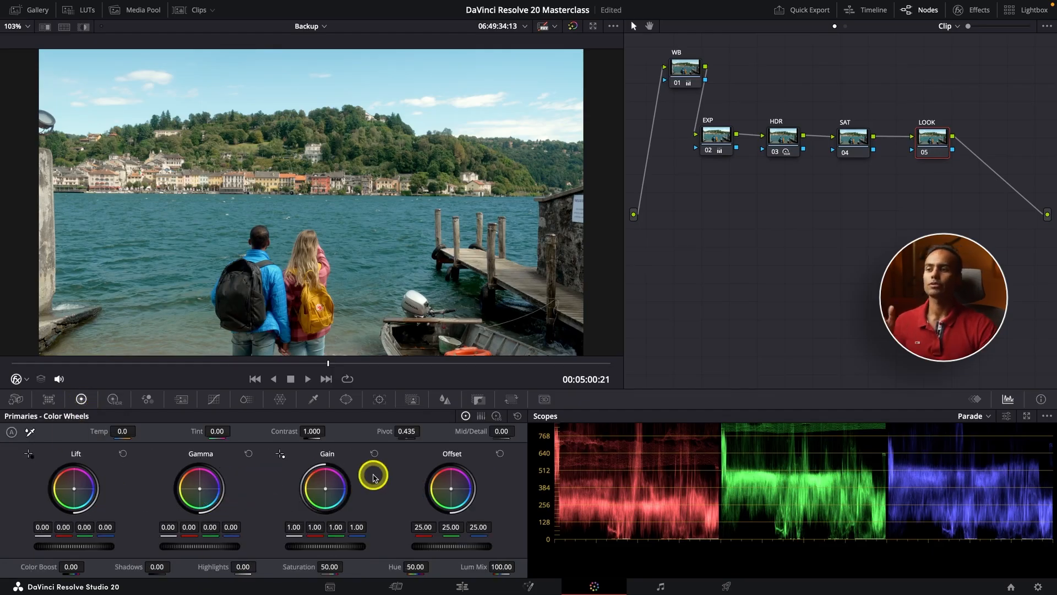
scroll(894, 488, "up", 4)
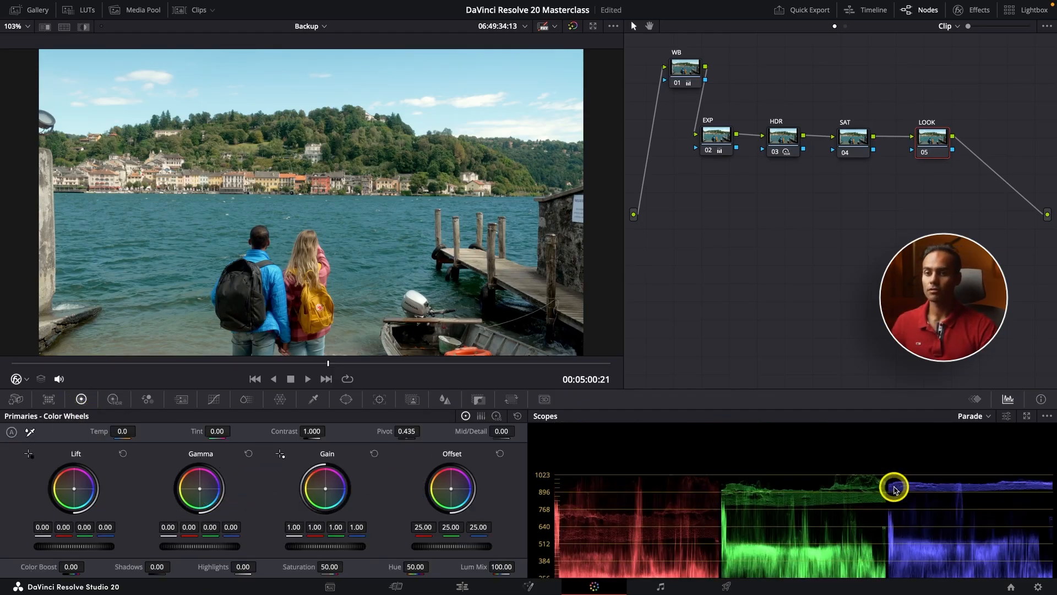
scroll(894, 489, "down", 3)
scroll(894, 489, "down", 1)
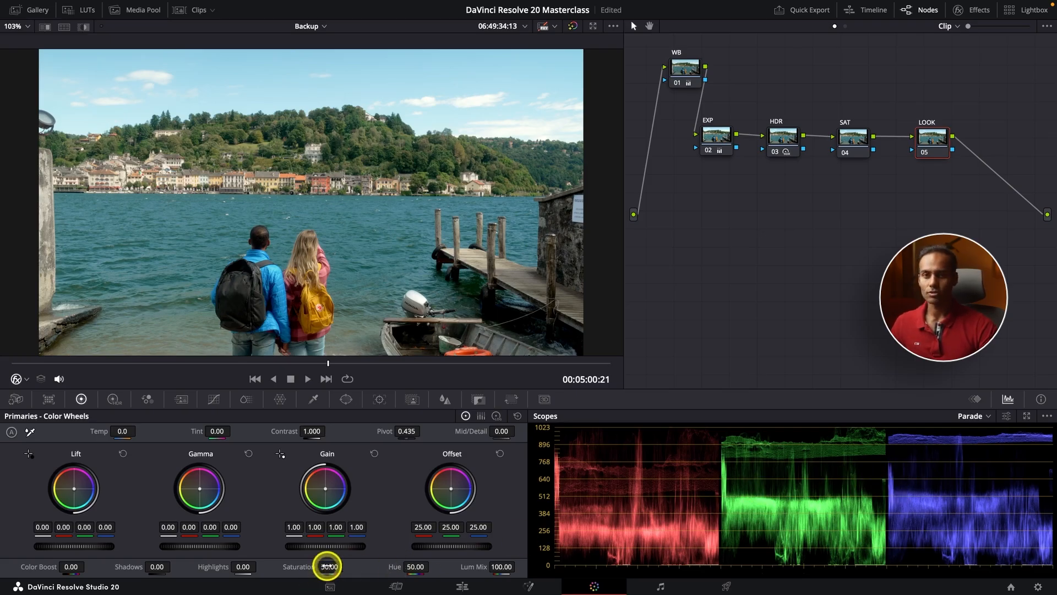
left_click_drag(328, 566, 447, 561)
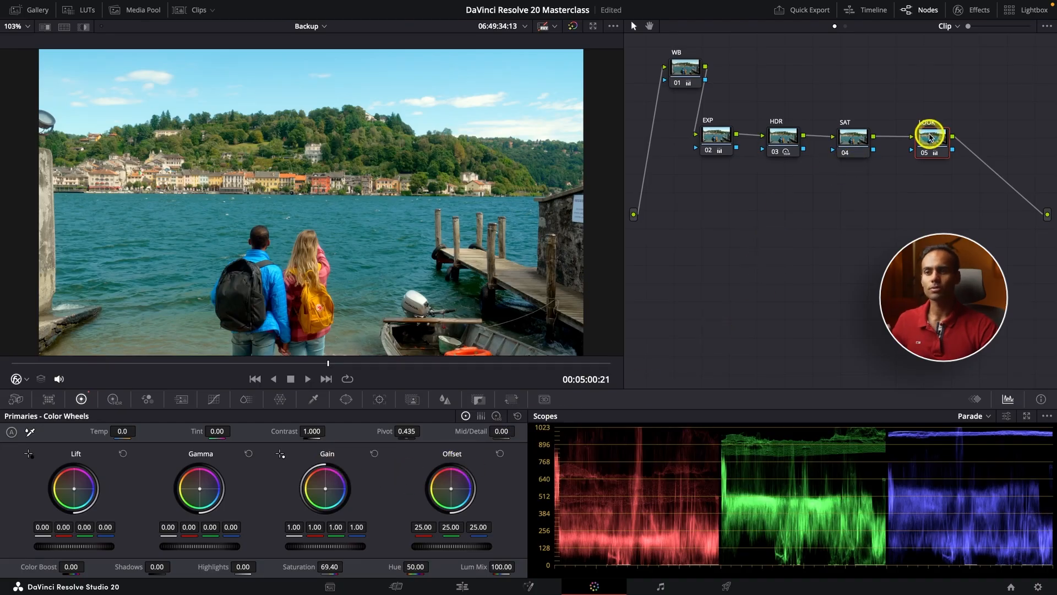
Move the LOOK node closer to SAT, reset its grade and select the SAT node
right_click(930, 139)
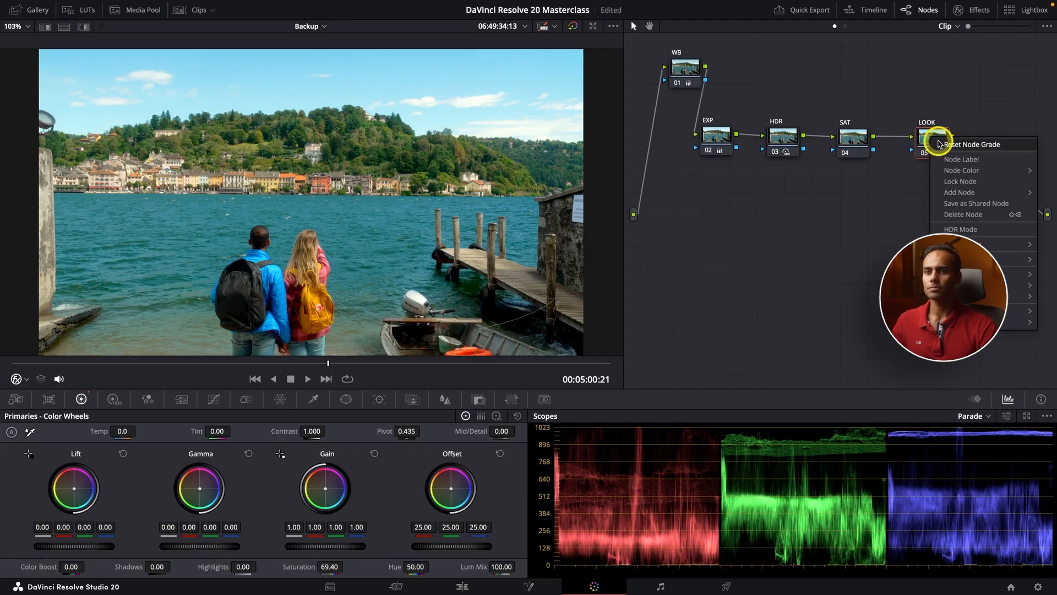
left_click(896, 193)
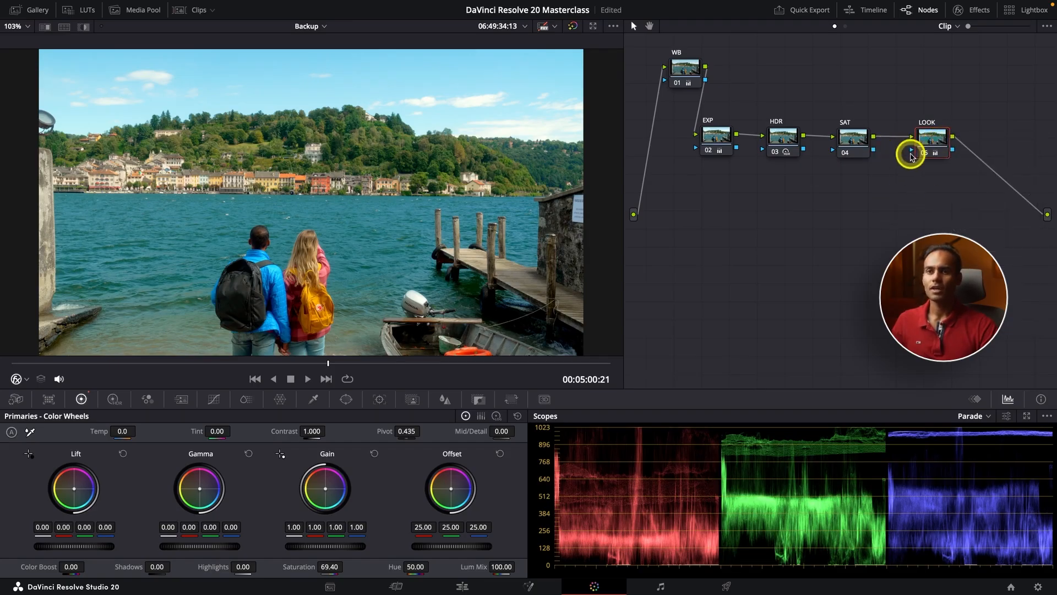
left_click(863, 139)
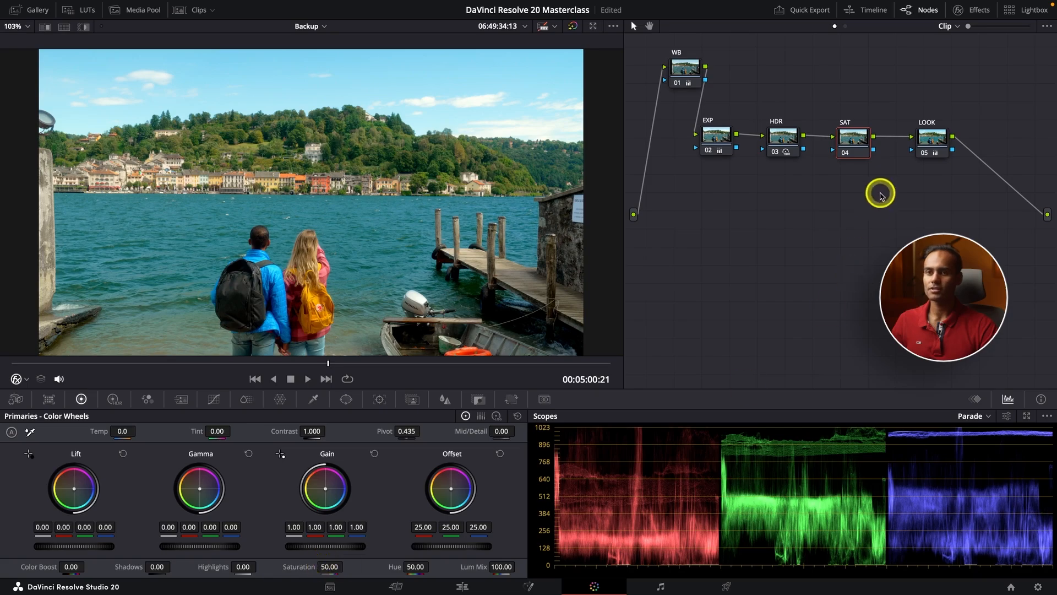
left_click_drag(917, 150, 901, 153)
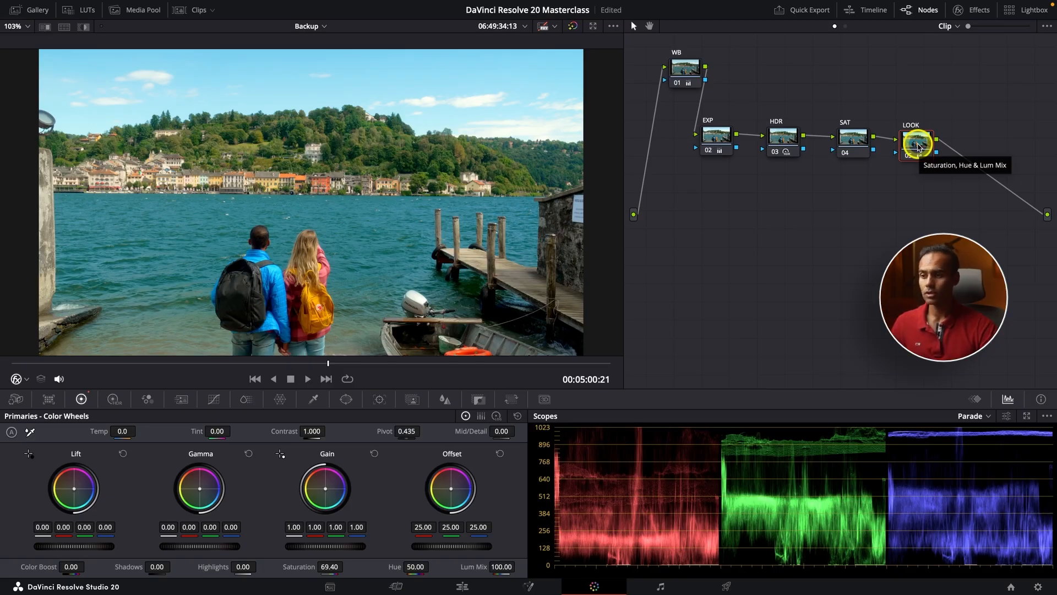
right_click(919, 144)
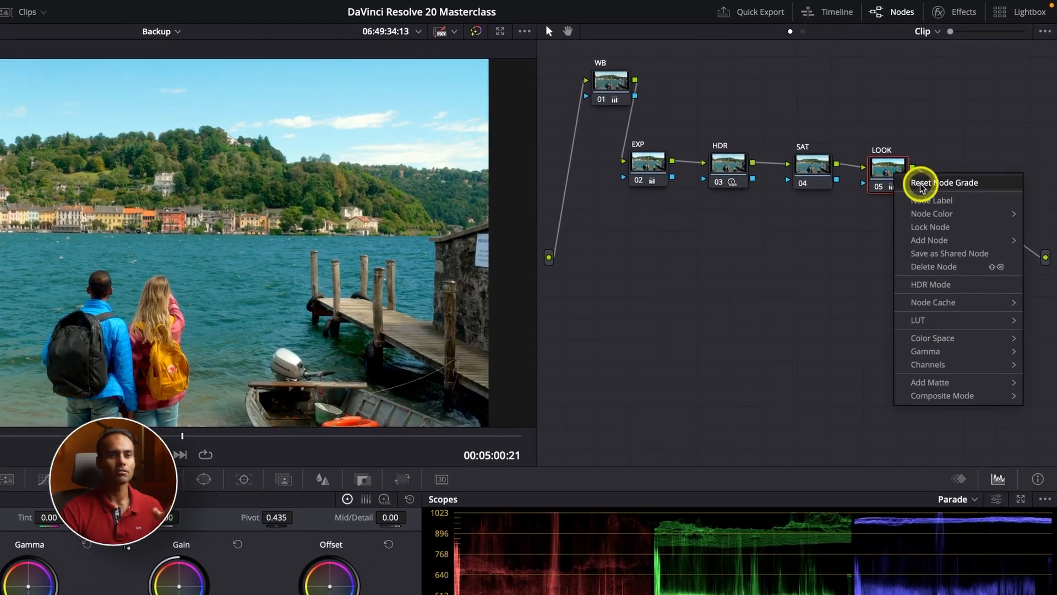
left_click(919, 184)
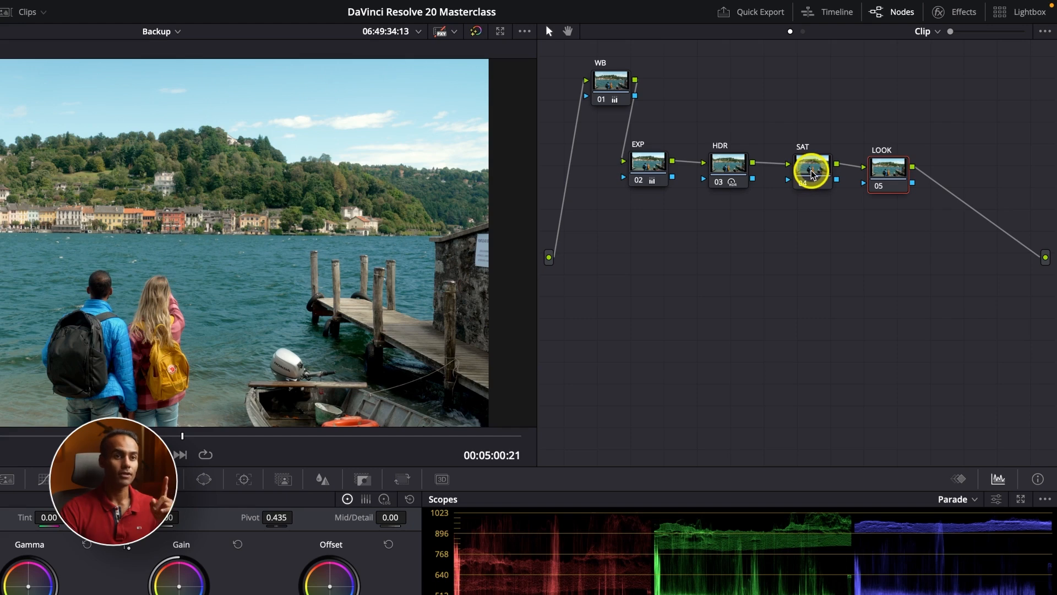
left_click(812, 172)
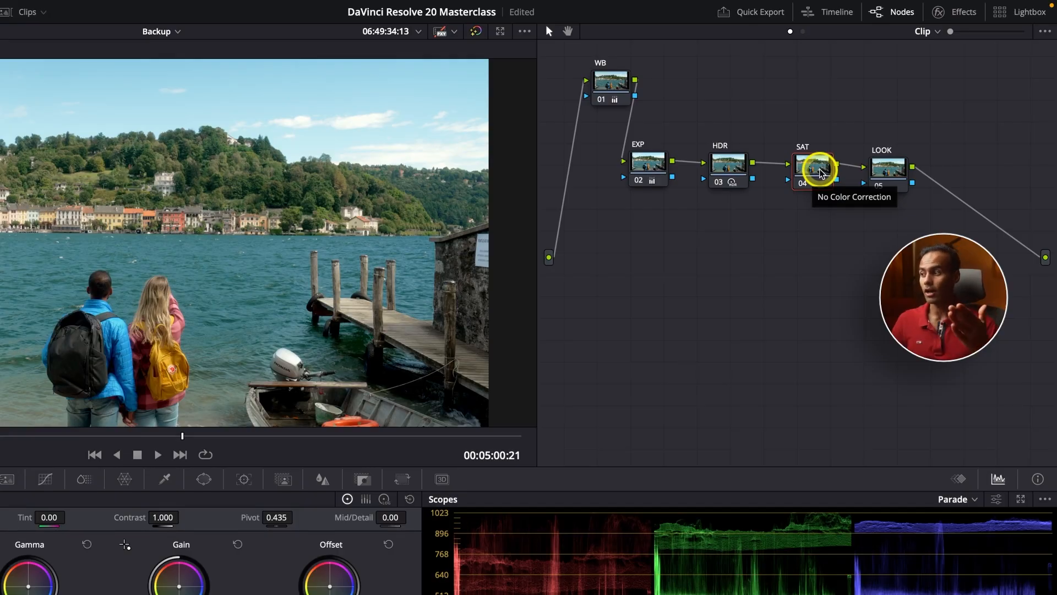
Try to compare the full-screen image with the color grade and Fusion effects bypassed, and close the annotation tool
key("p")
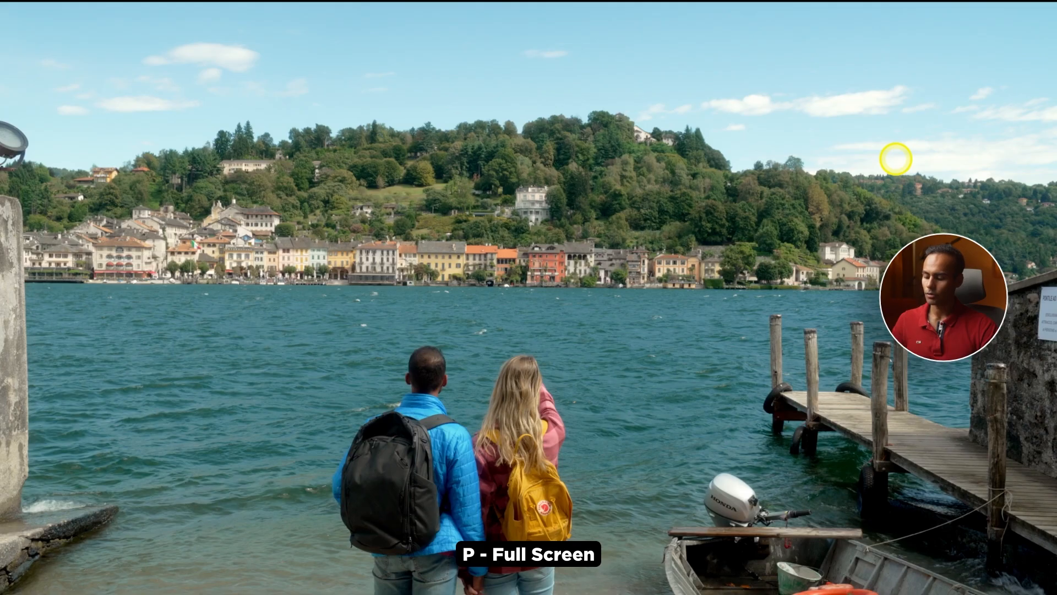
key("alt+d")
key("ctrl+a")
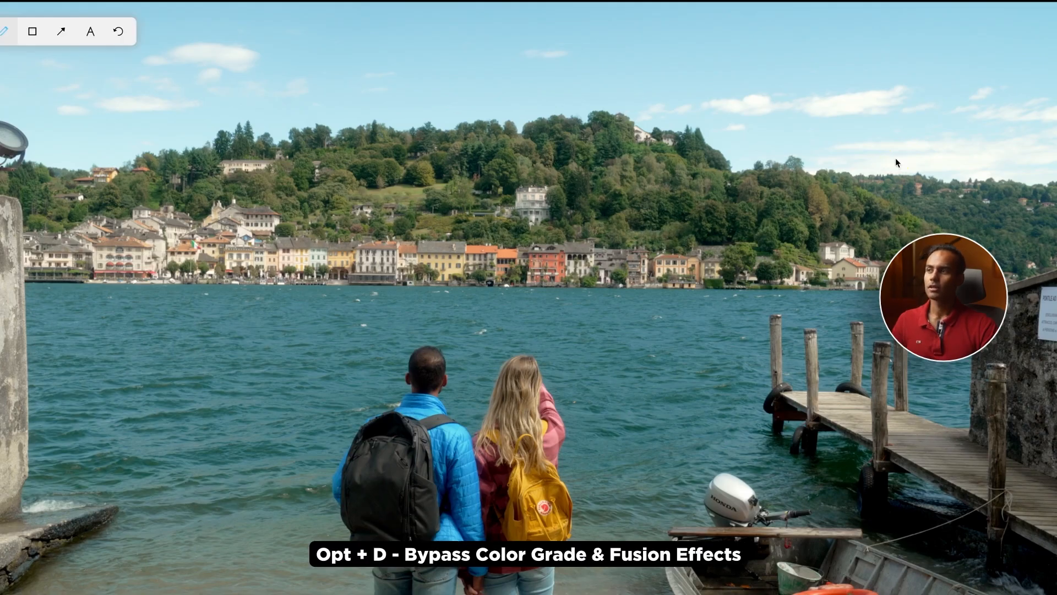
key("p")
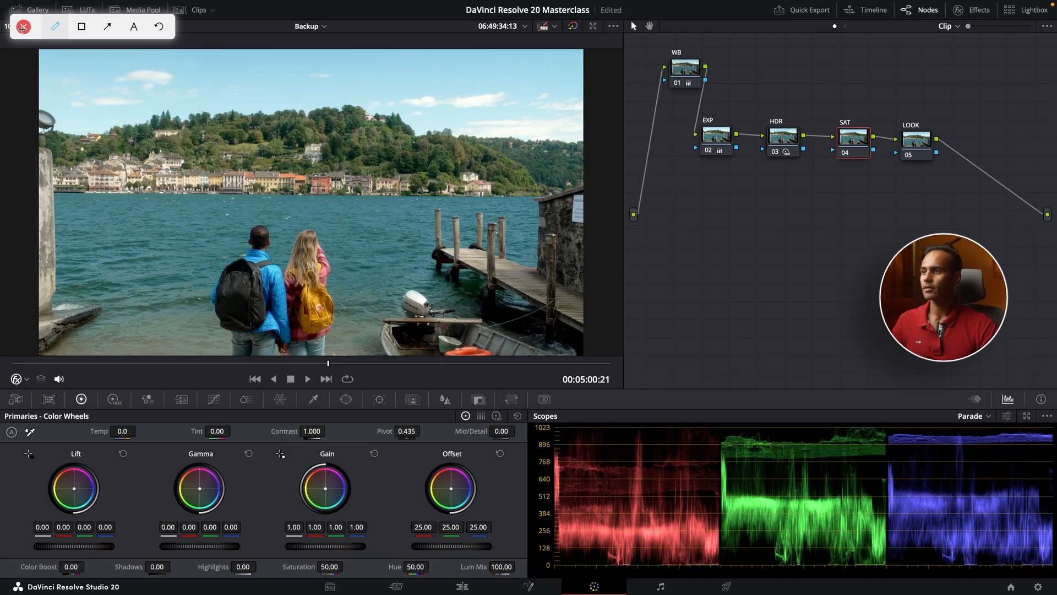
left_click(22, 27)
Select all five nodes, compare the full-screen image with them disabled and enabled, and return to the grading layout
mouse_move(954, 225)
left_mouse_down()
mouse_move(618, 110)
mouse_move(632, 33)
mouse_move(634, 65)
left_mouse_up()
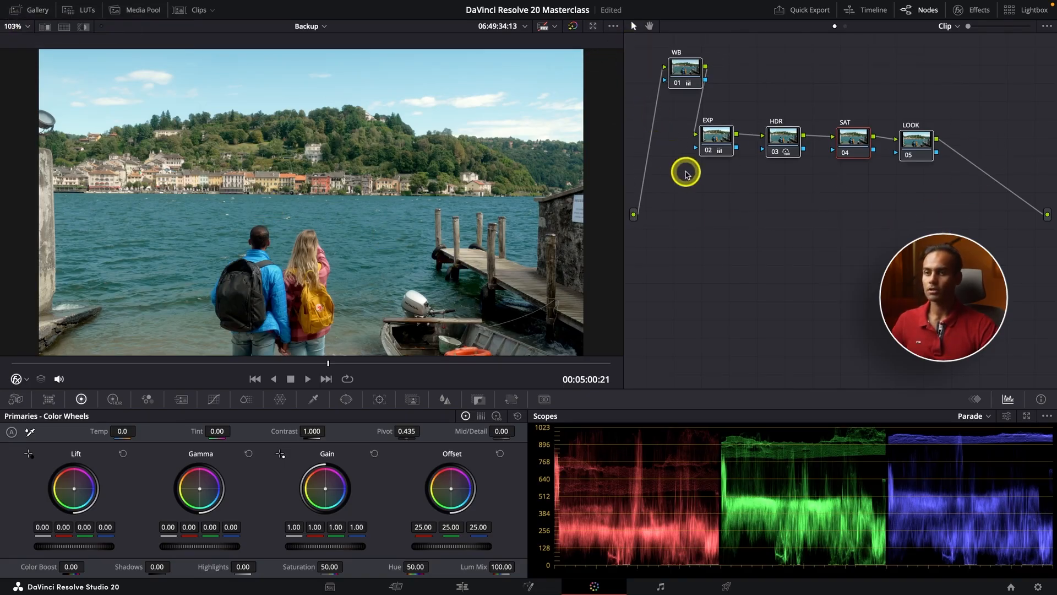
key("p")
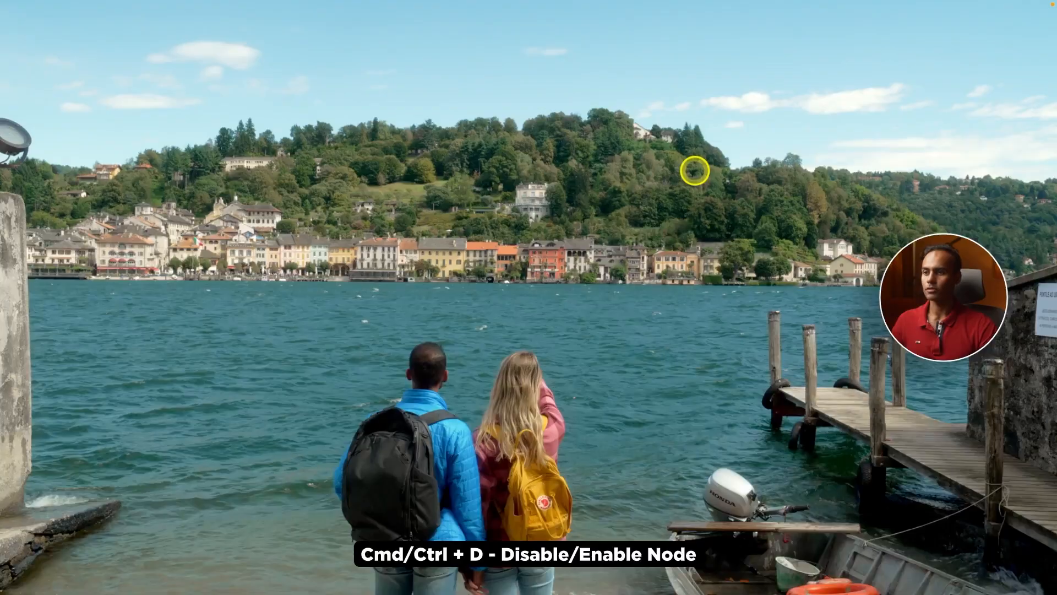
key("super+d")
key("super+d")
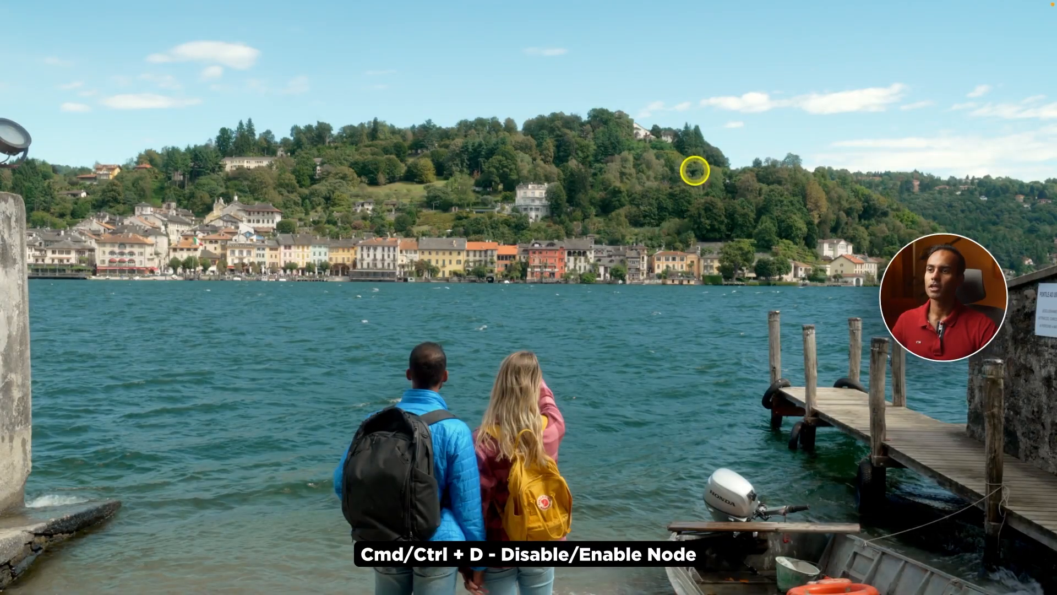
key("super+d")
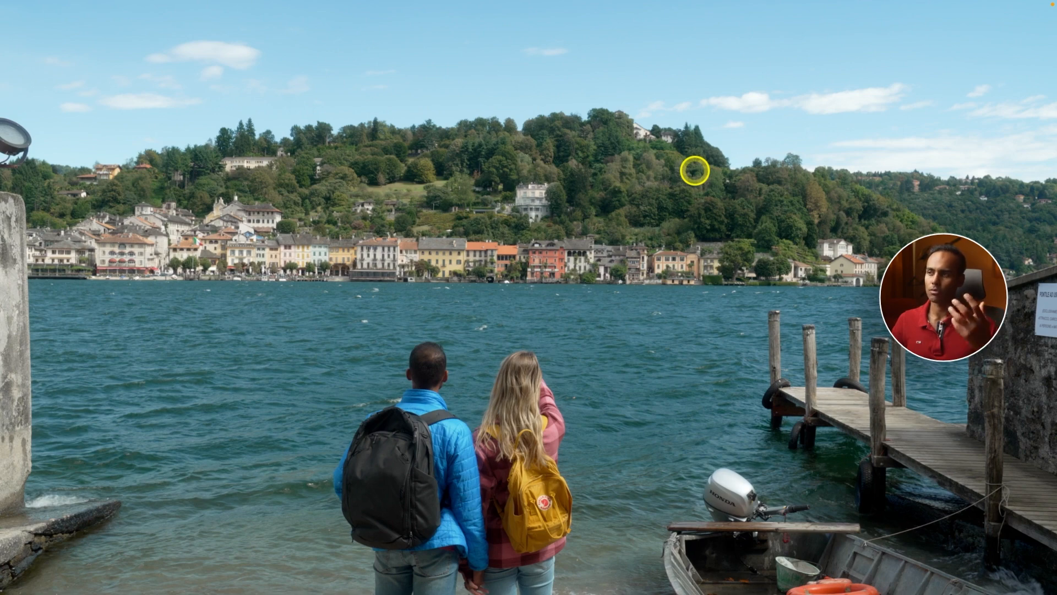
key("super+d")
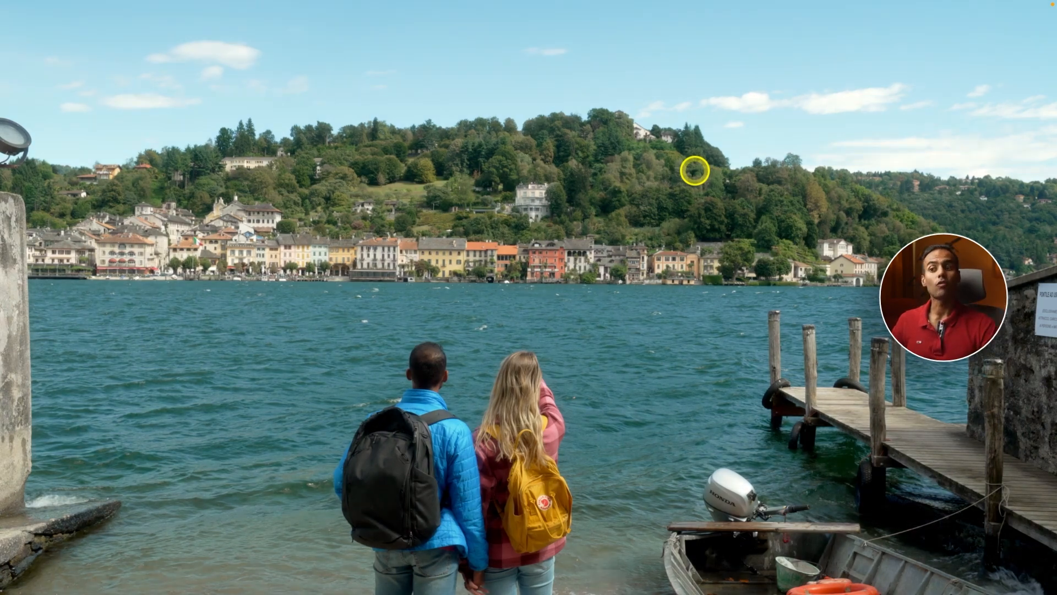
key("super+d")
key("super+d")
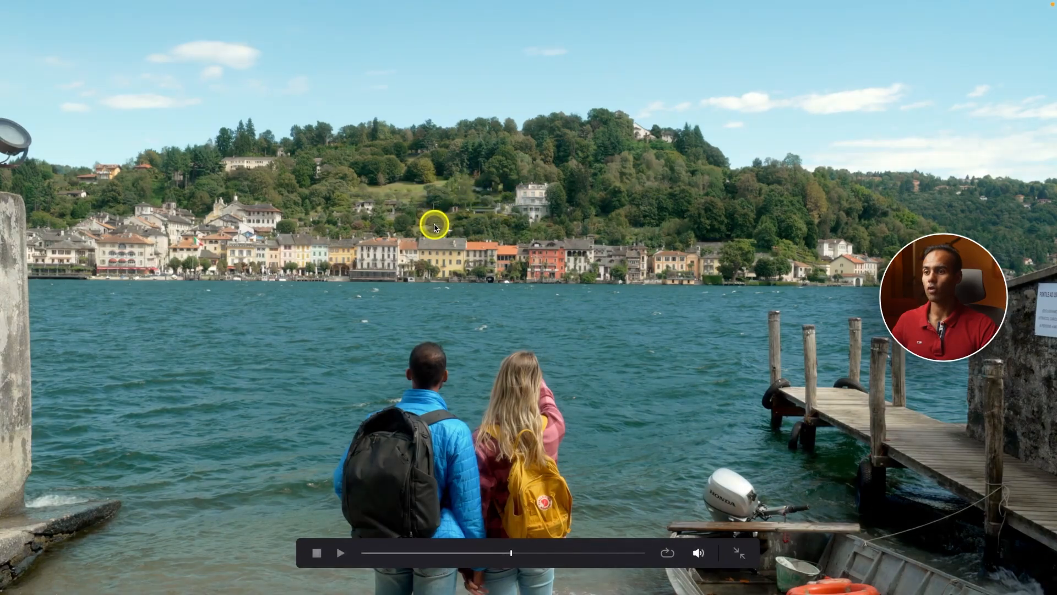
key("Escape")
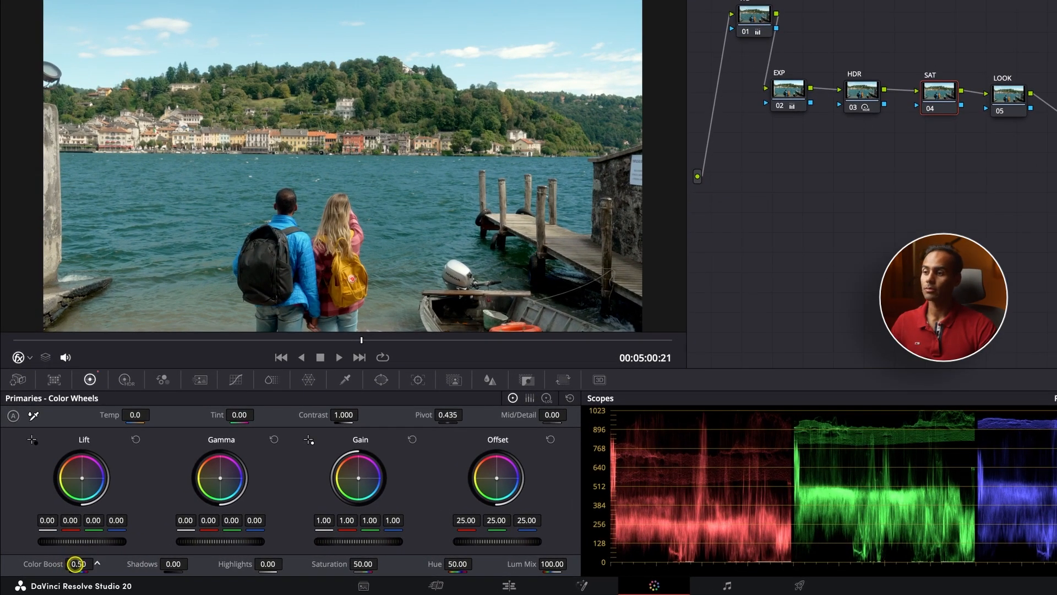
Try the SAT node's Color Boost at 22, 13 and up to 100 while checking the parade, and reset it to 0
left_click_drag(77, 562, 110, 562)
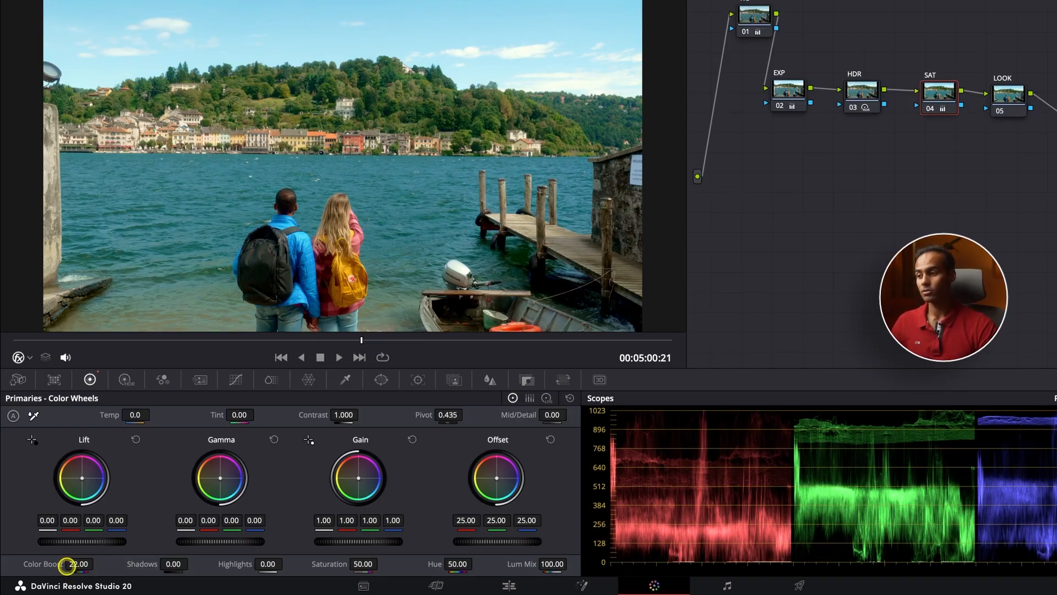
mouse_move(66, 565)
left_mouse_down()
mouse_move(125, 567)
mouse_move(35, 567)
mouse_move(58, 567)
left_mouse_up()
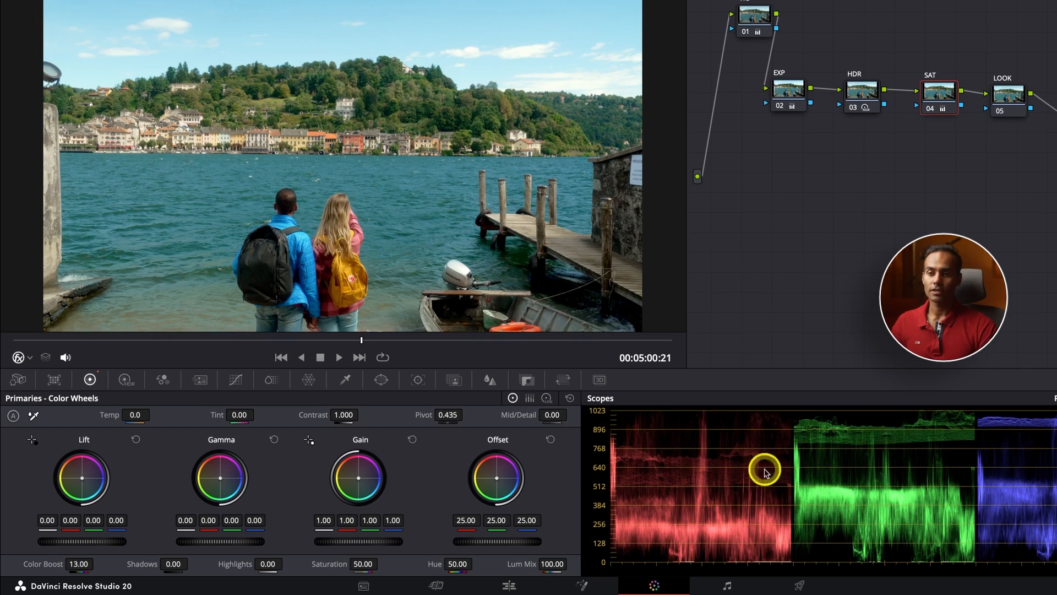
left_click_drag(74, 563, 296, 563)
left_click_drag(449, 562, 309, 547)
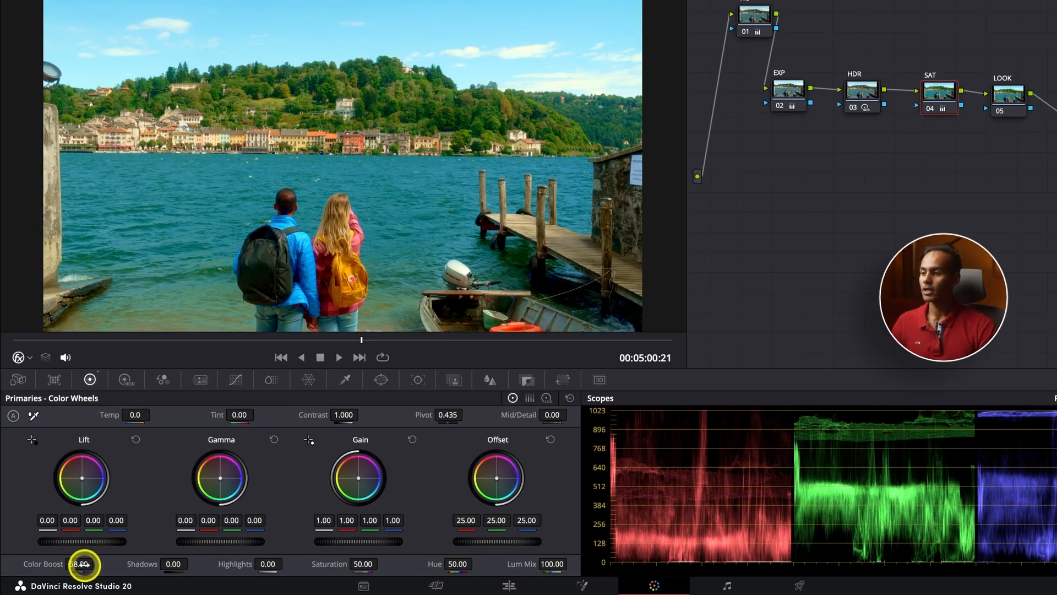
left_click_drag(85, 566, 211, 555)
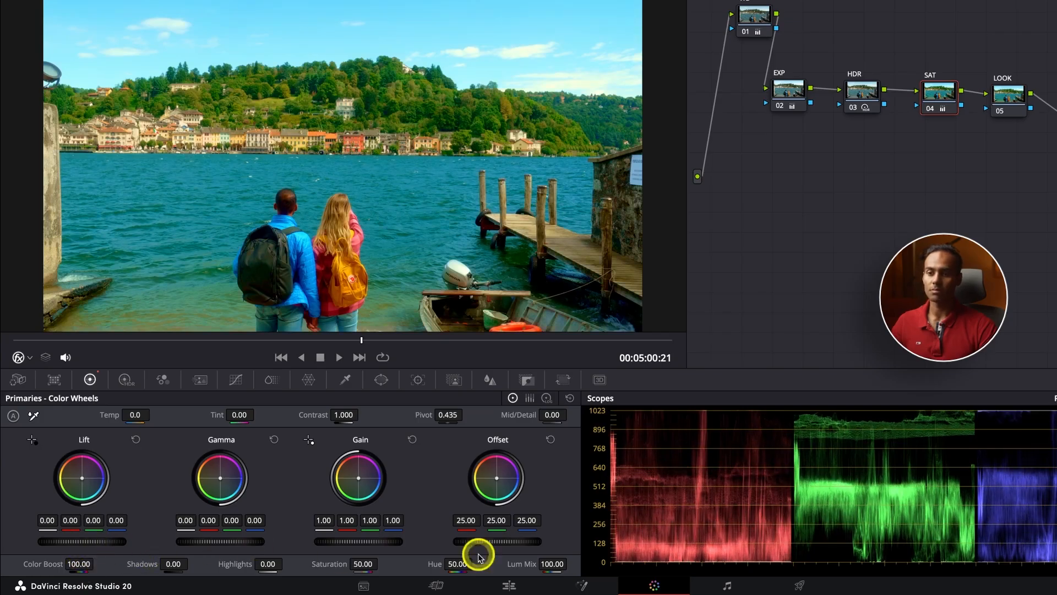
scroll(796, 523, "up", 3)
scroll(786, 527, "down", 4)
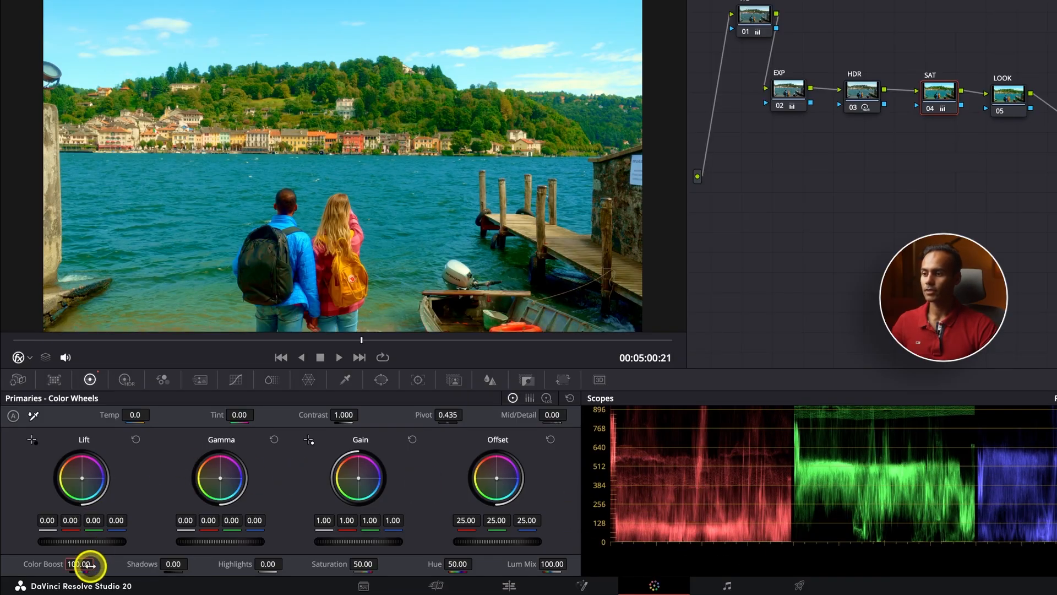
key("Return")
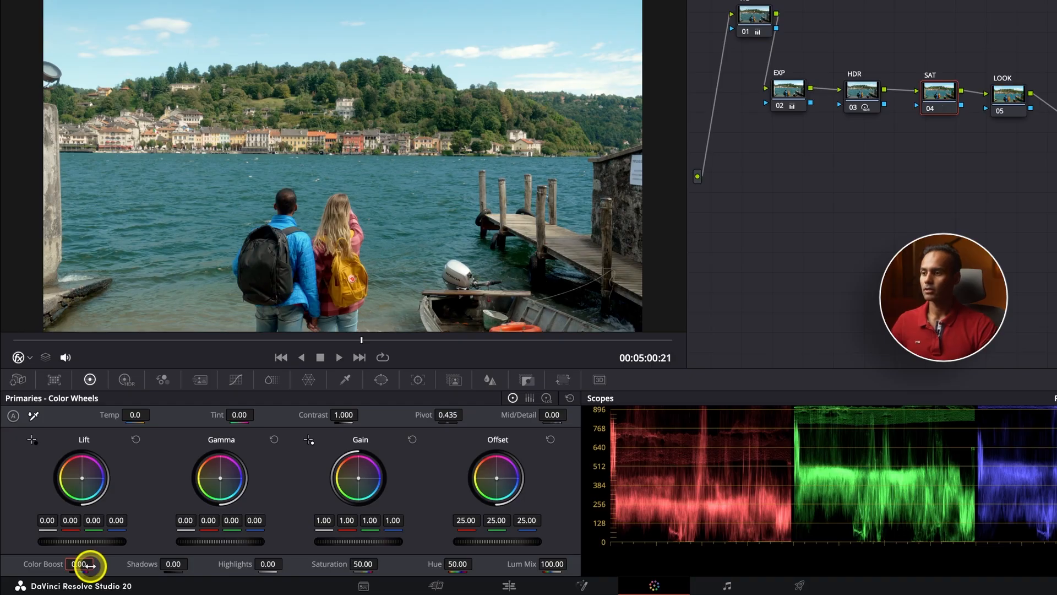
Shift the LOOK and SAT nodes slightly apart and set the SAT node's color space to HSV
left_click(1000, 103)
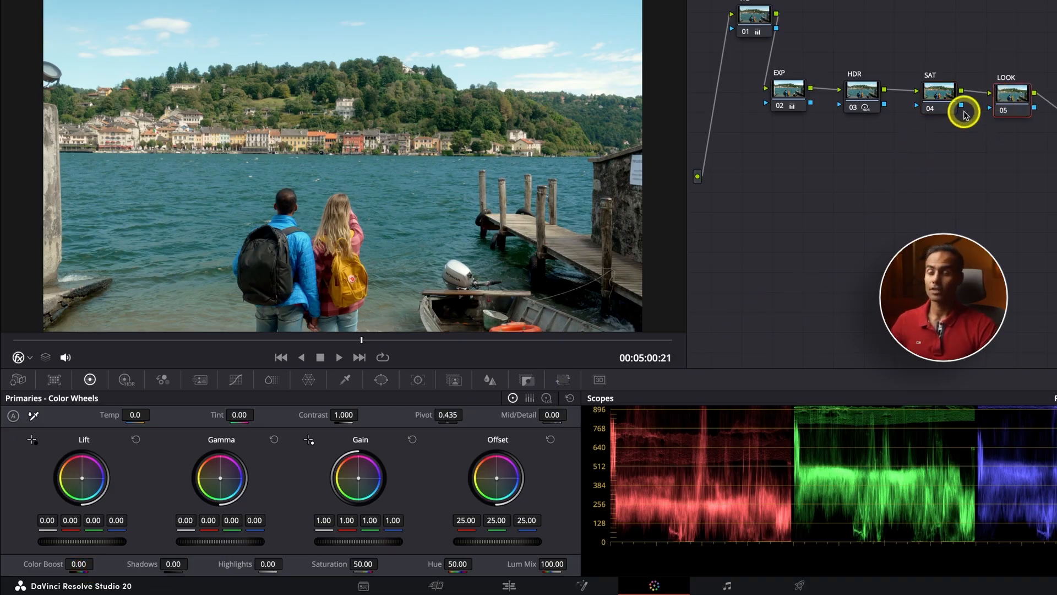
left_click_drag(945, 99, 938, 102)
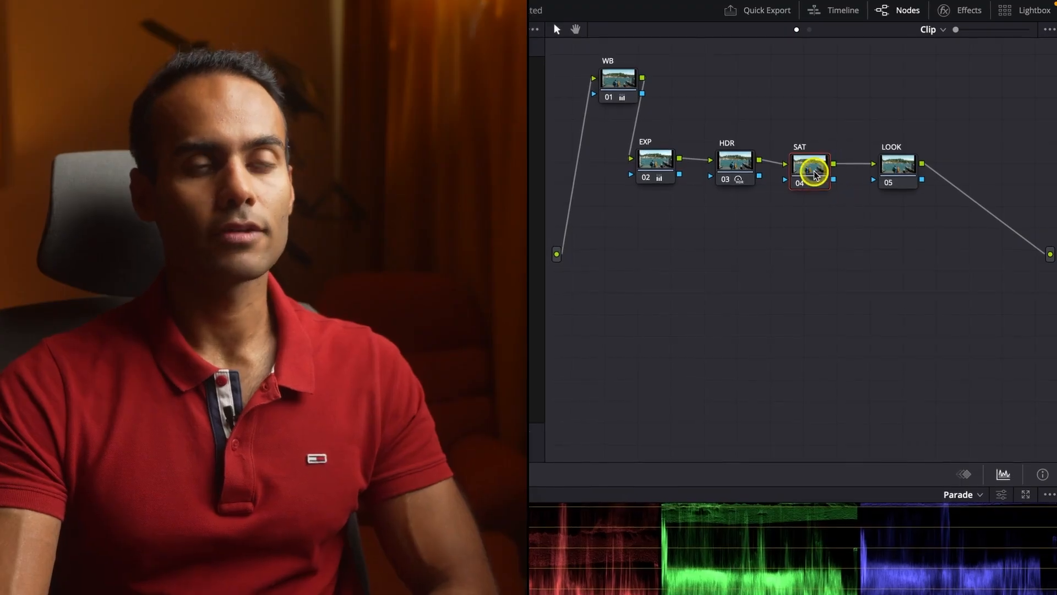
right_click(815, 186)
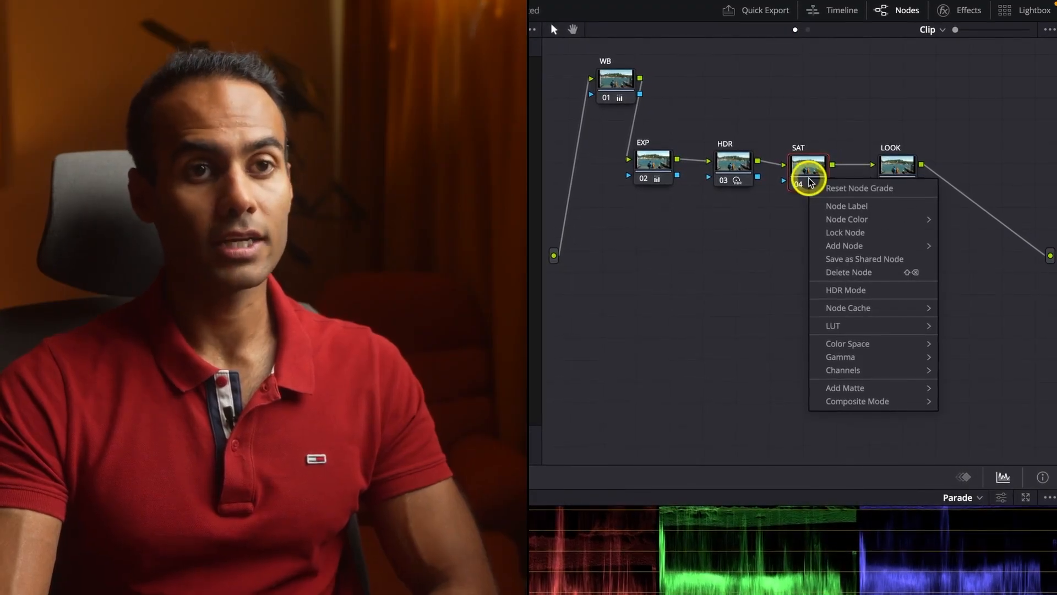
mouse_move(911, 344)
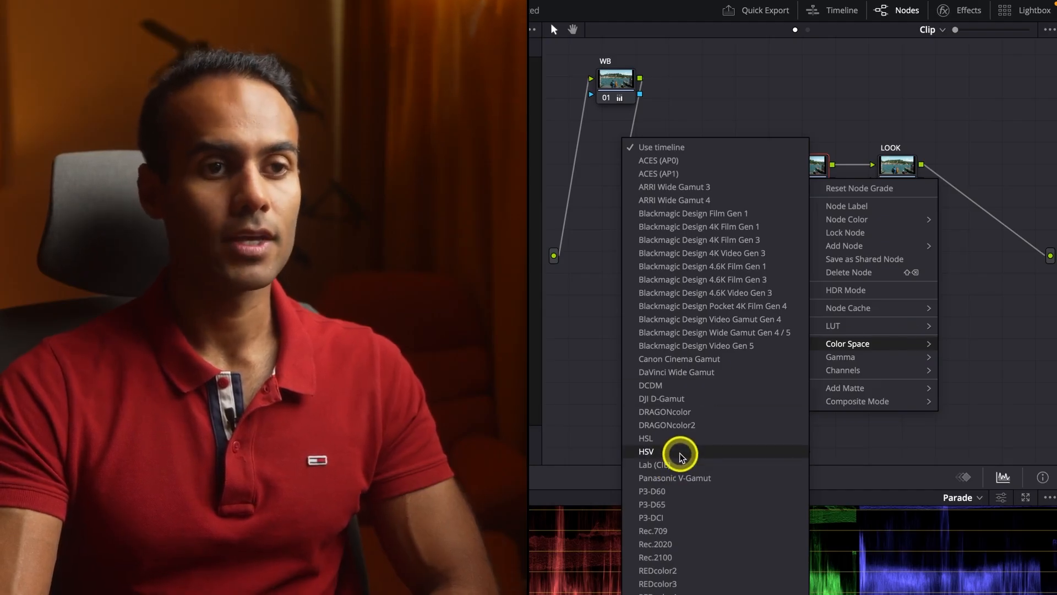
left_click(653, 453)
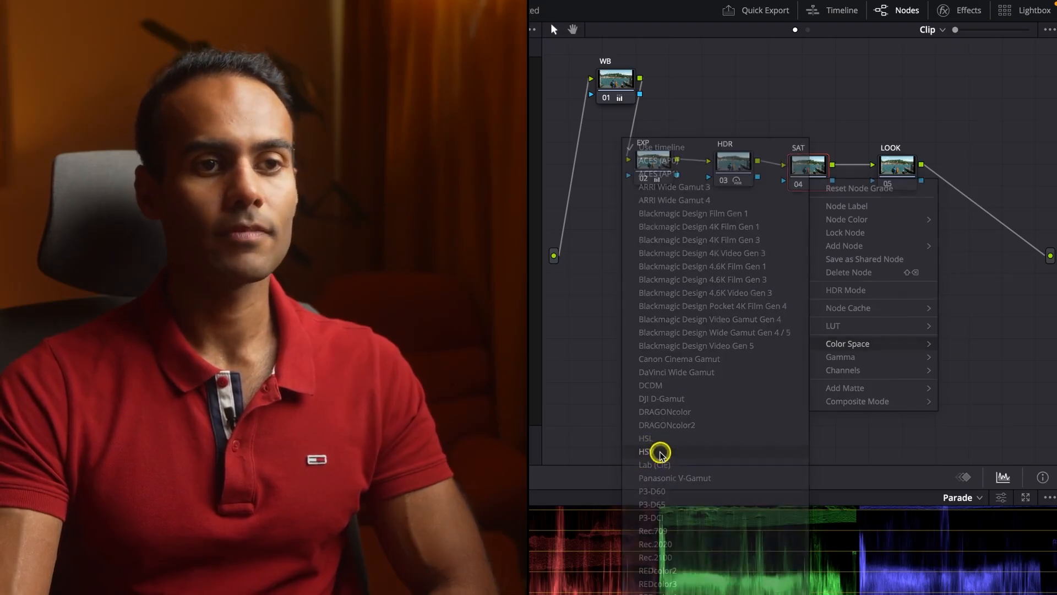
Disable Channel 1 and Channel 3 on the SAT node, keeping only Channel 2, and review its color space and channel options
right_click(813, 181)
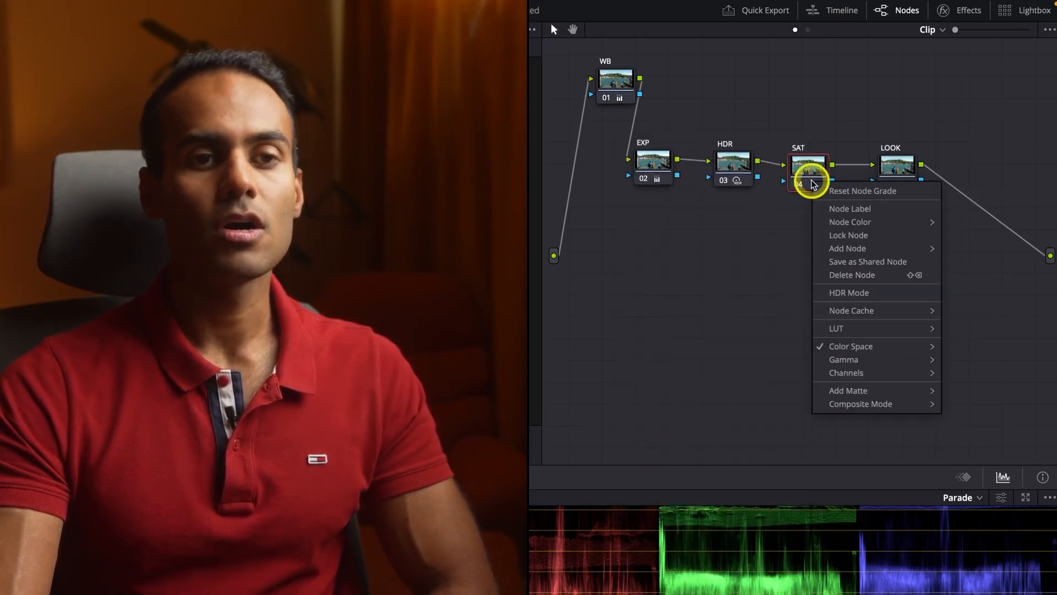
mouse_move(888, 377)
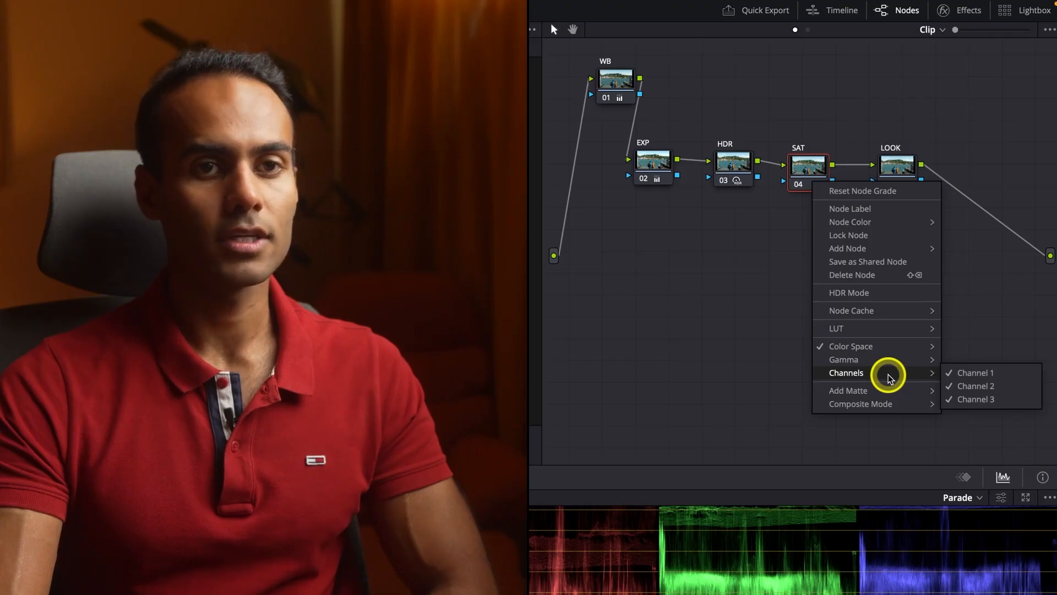
left_click(977, 375)
right_click(807, 176)
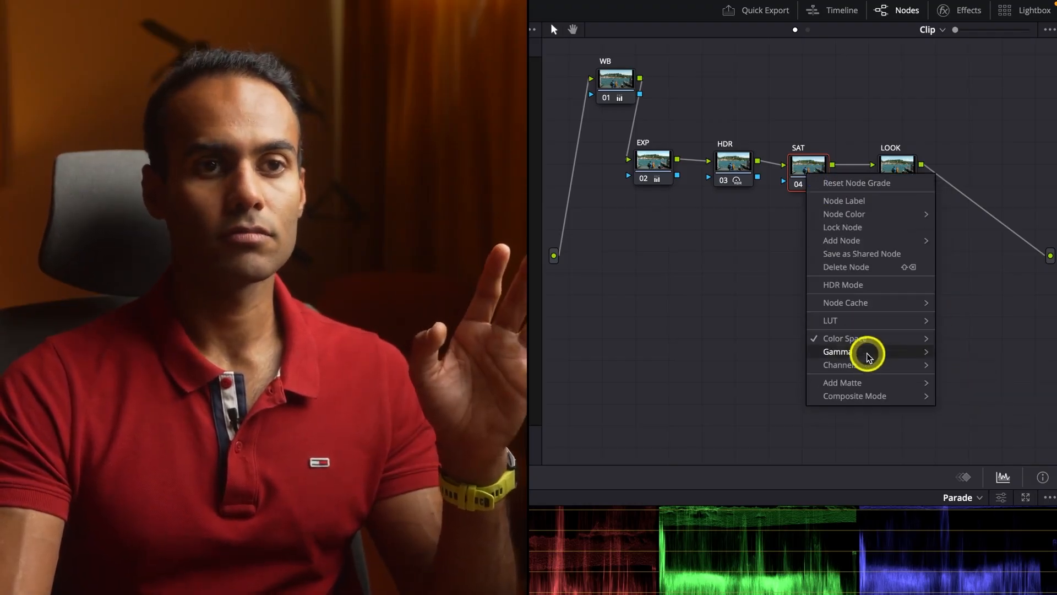
mouse_move(866, 365)
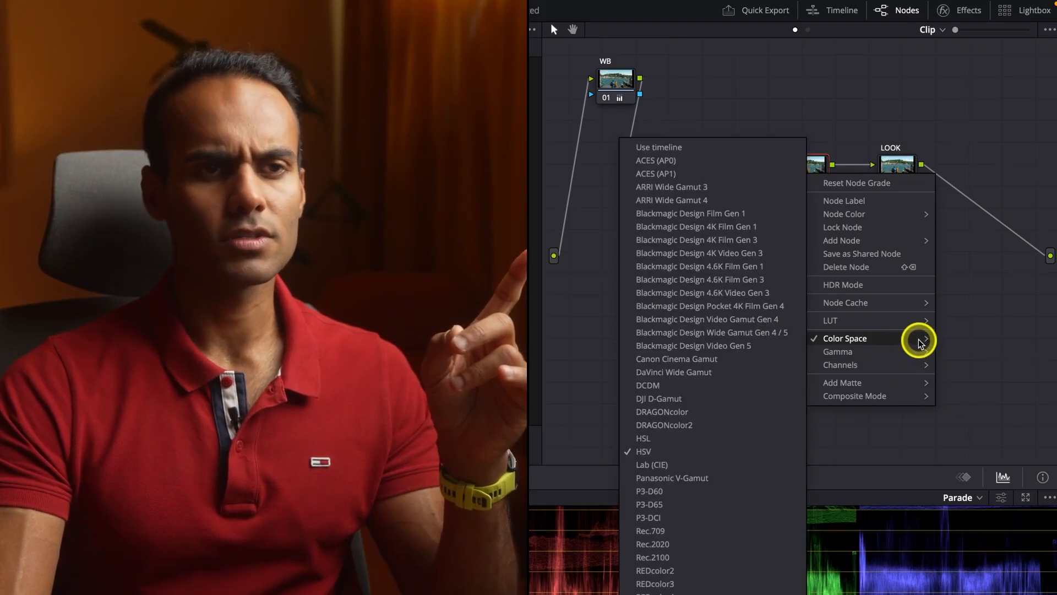
mouse_move(912, 366)
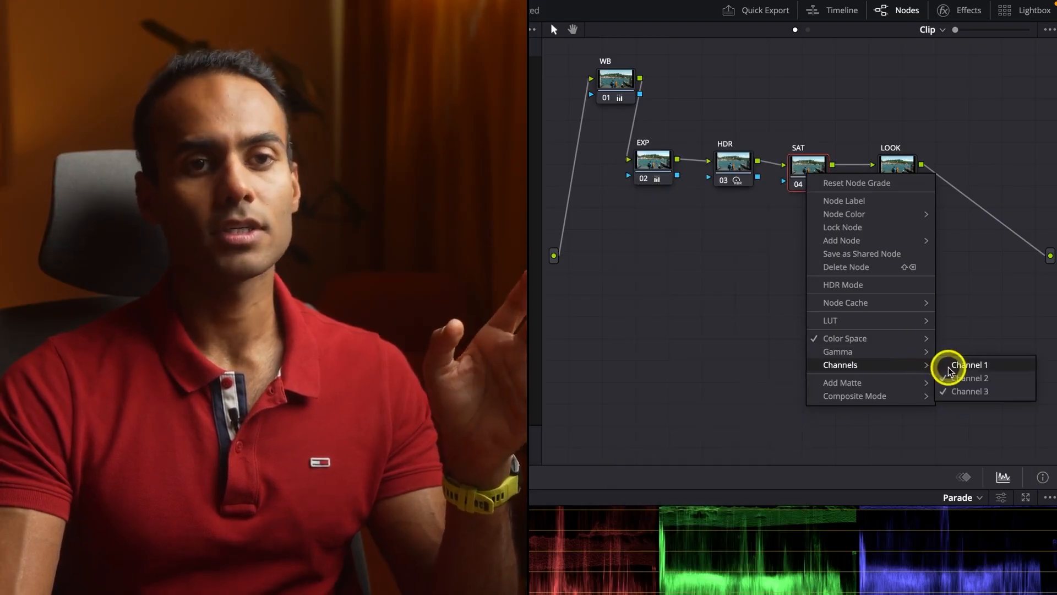
left_click(963, 392)
right_click(818, 184)
mouse_move(857, 346)
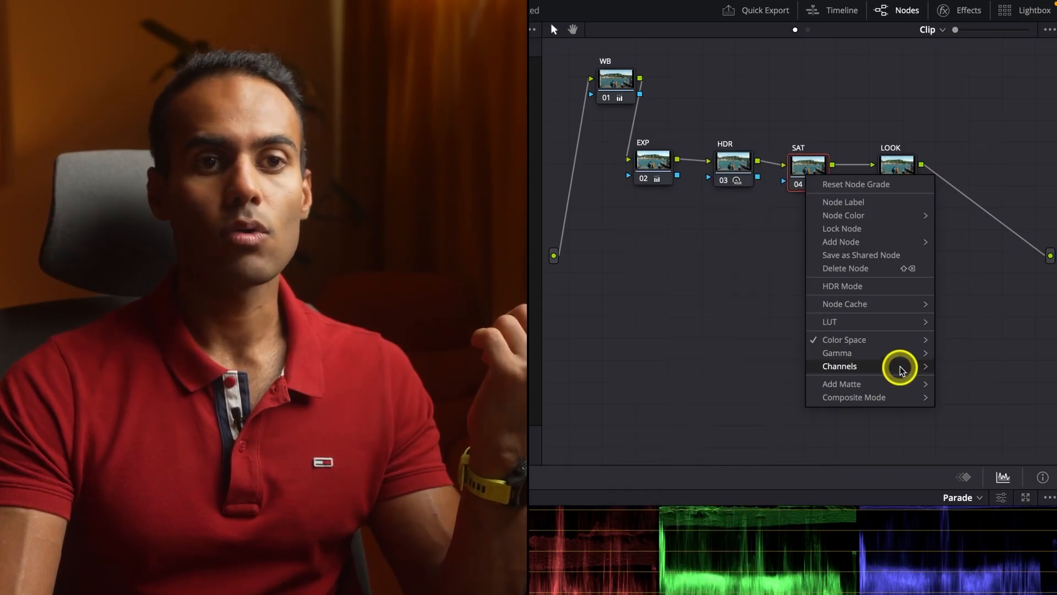
mouse_move(899, 366)
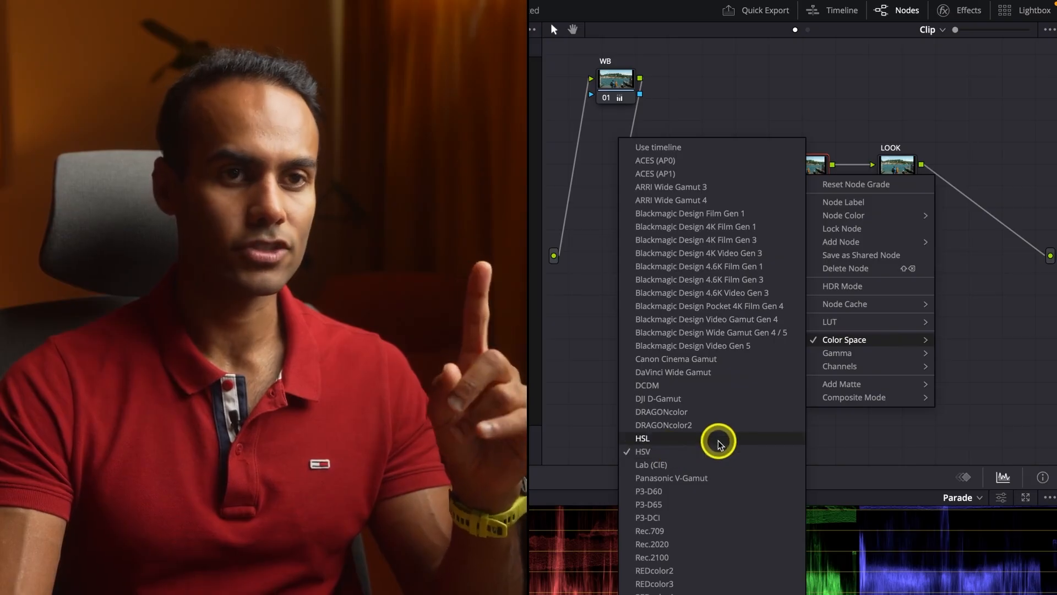
mouse_move(864, 374)
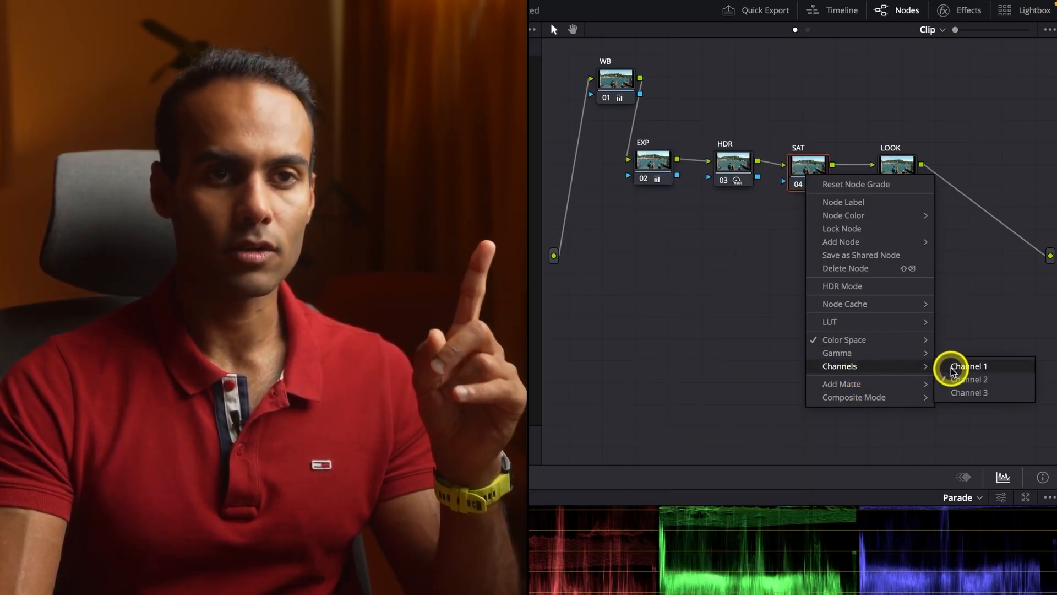
left_click(760, 309)
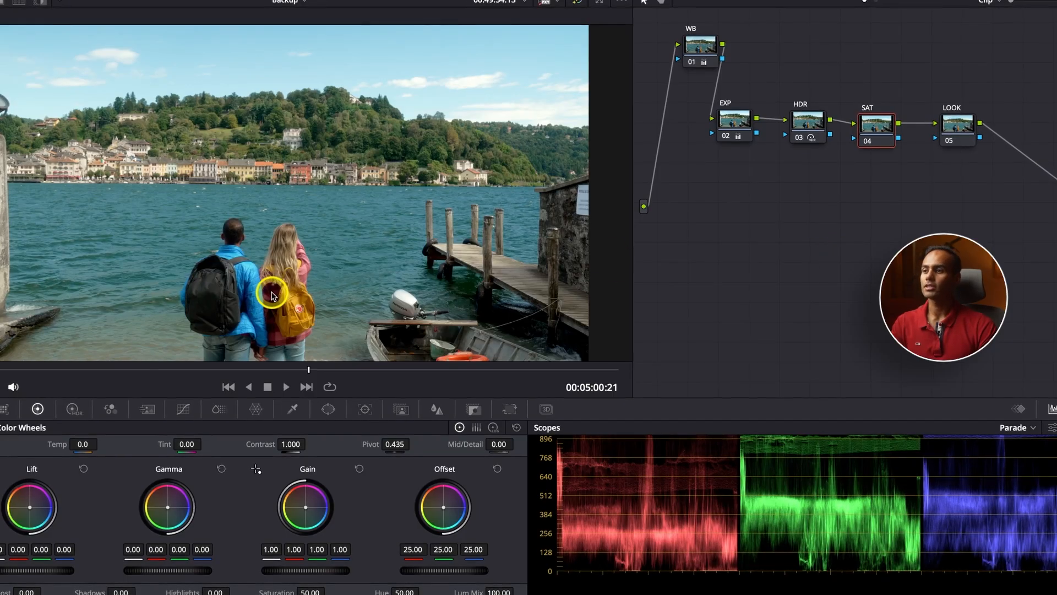
Raise the SAT node's master Gain to 1.24 with the couple enlarged in the viewer, and view the whole fitted image full screen
scroll(271, 295, "up", 2)
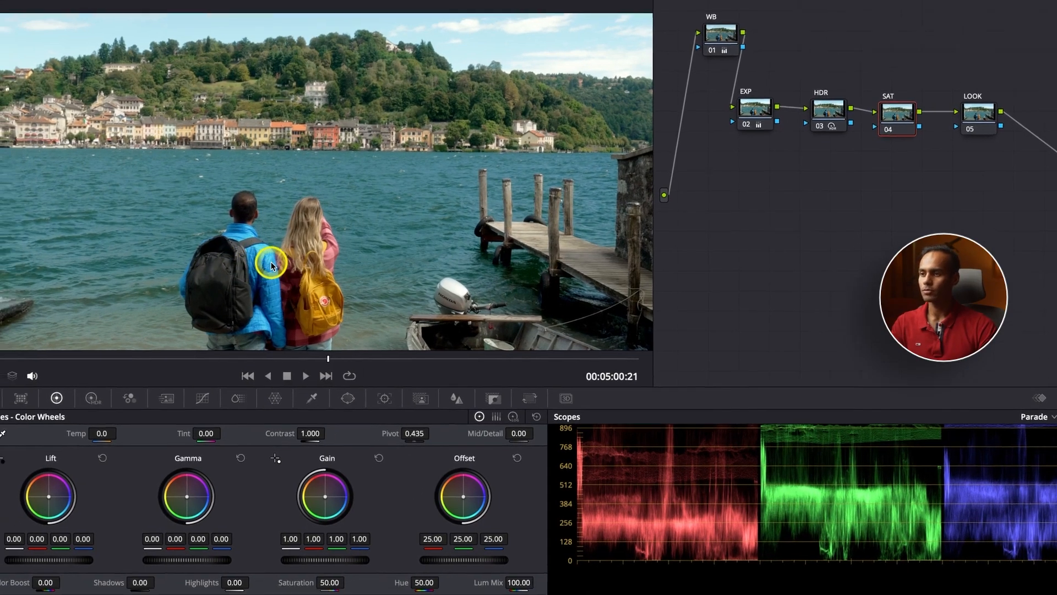
scroll(253, 277, "down", 2)
scroll(306, 246, "up", 4)
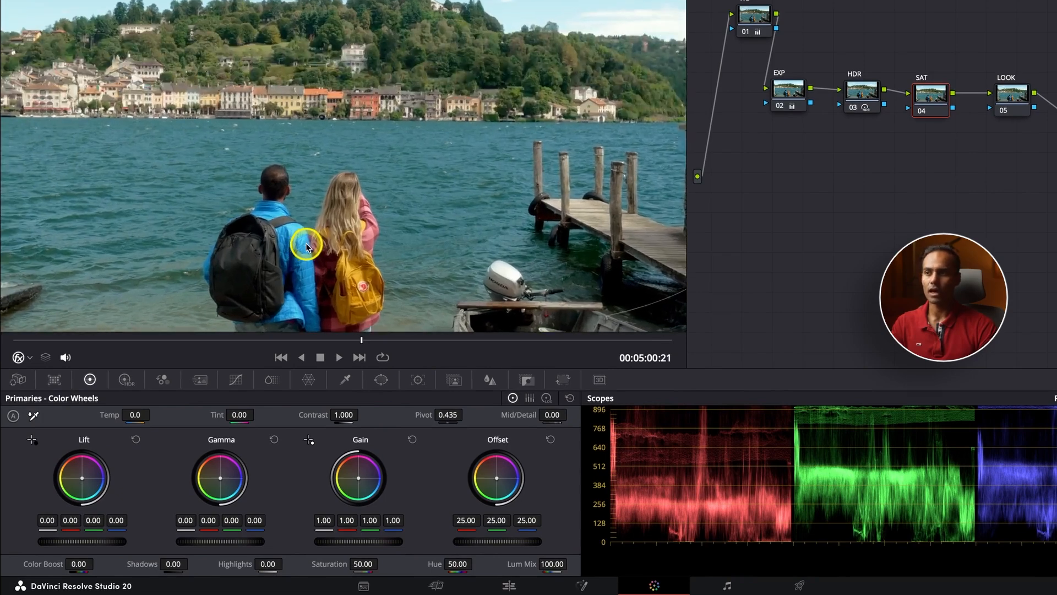
scroll(306, 246, "down", 3)
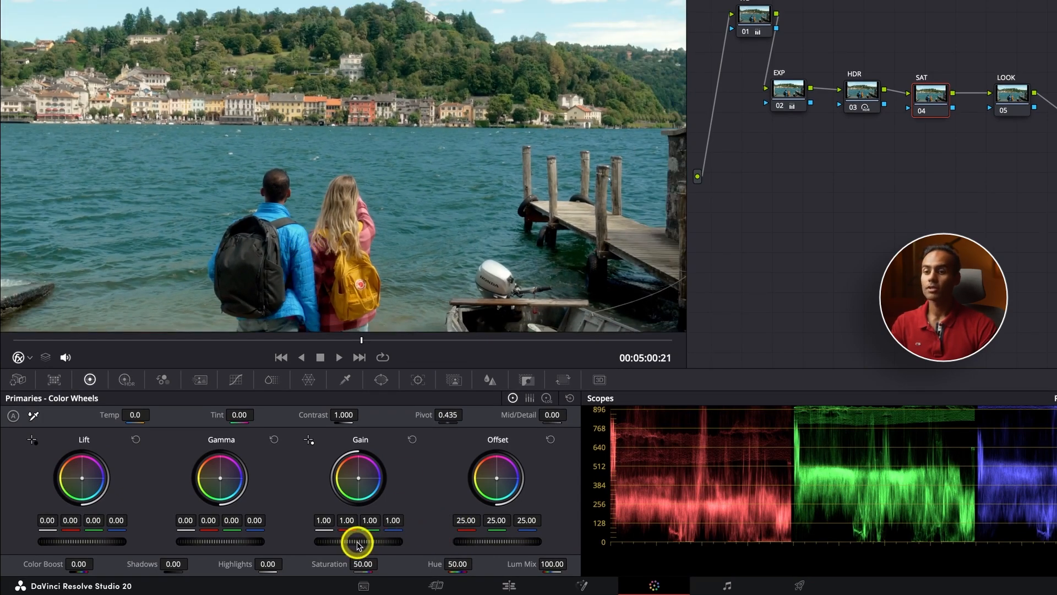
scroll(824, 520, "down", 4)
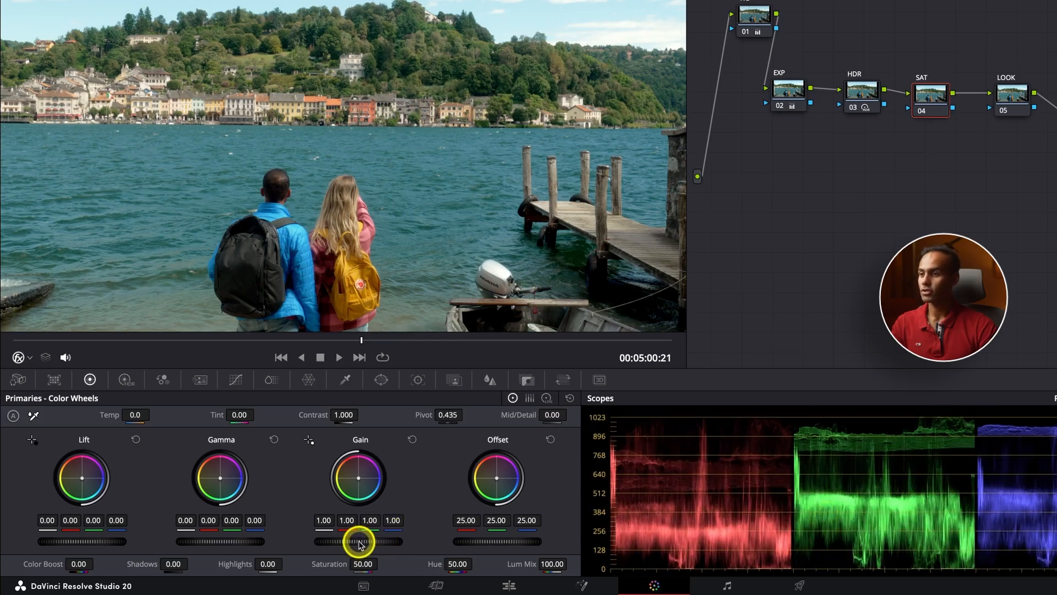
left_click_drag(360, 542, 420, 538)
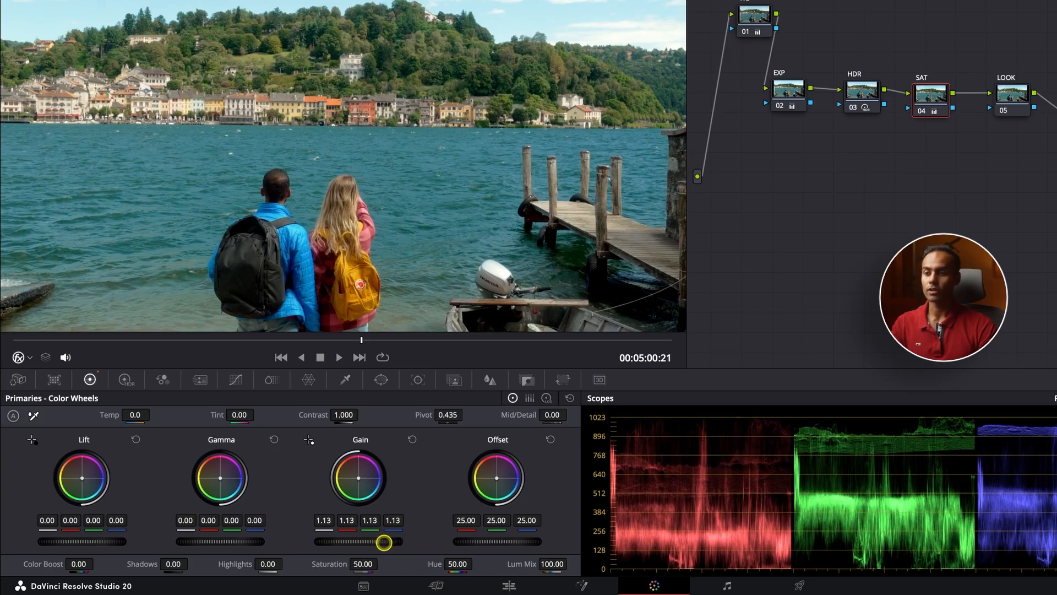
left_click_drag(384, 542, 445, 540)
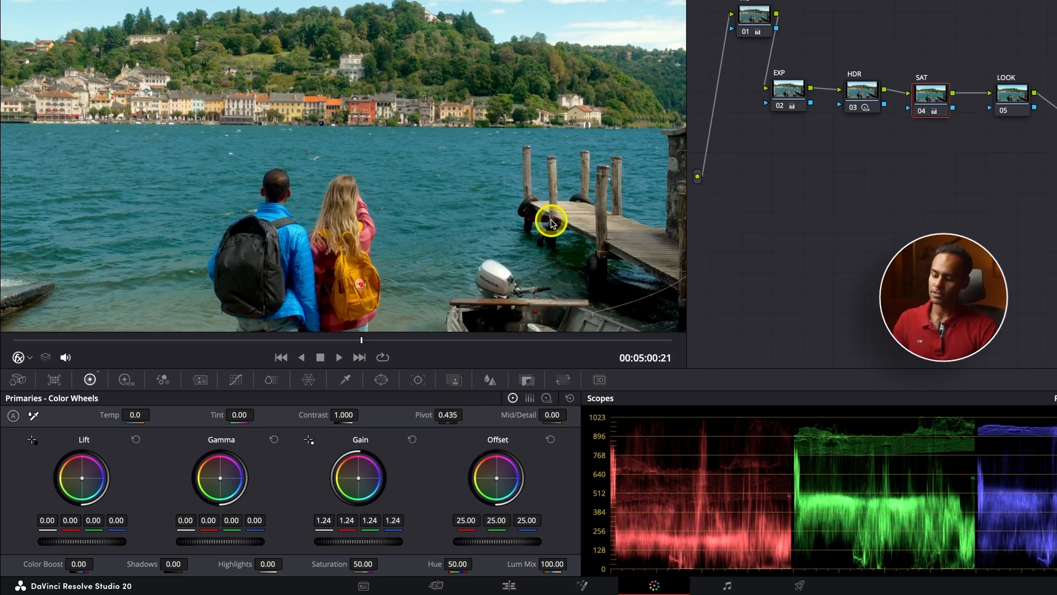
key("shift+z")
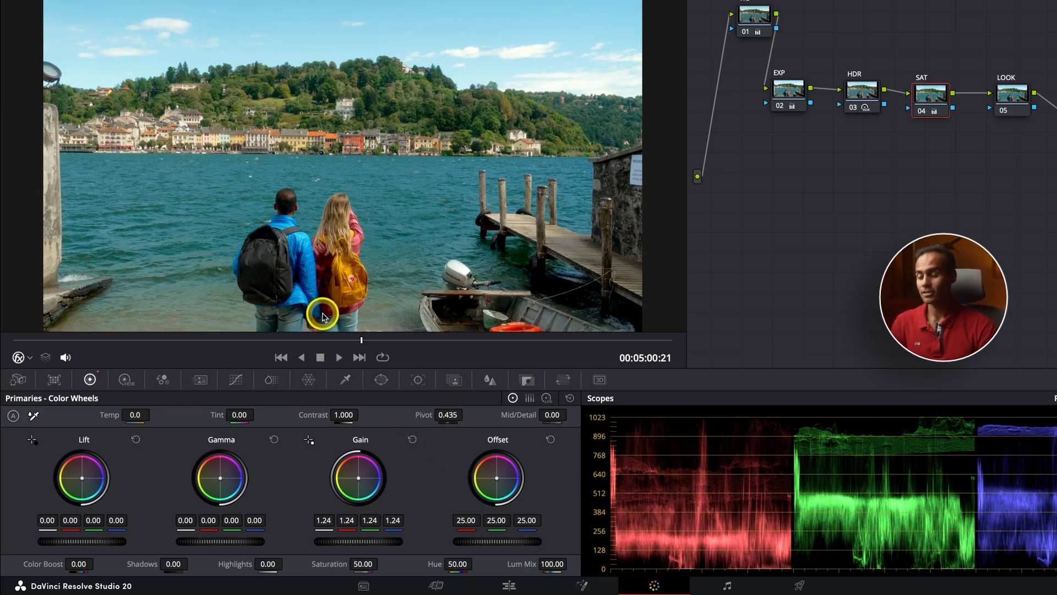
key("ctrl+f")
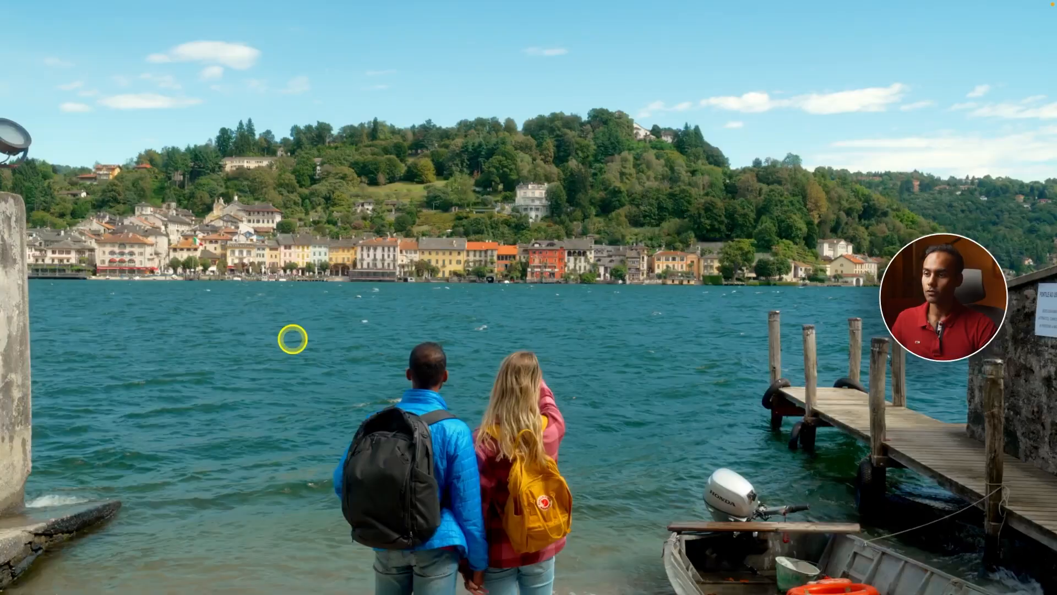
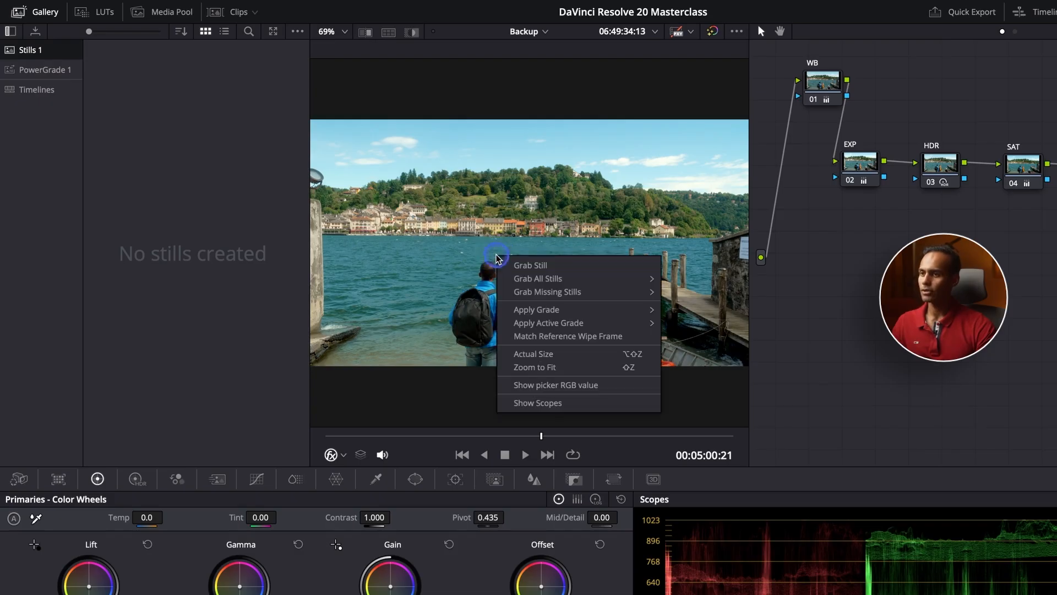
Grab a still of the graded lake frame, open clip 44 of the hiker in the mountains and hide the clip thumbnails
left_click(546, 267)
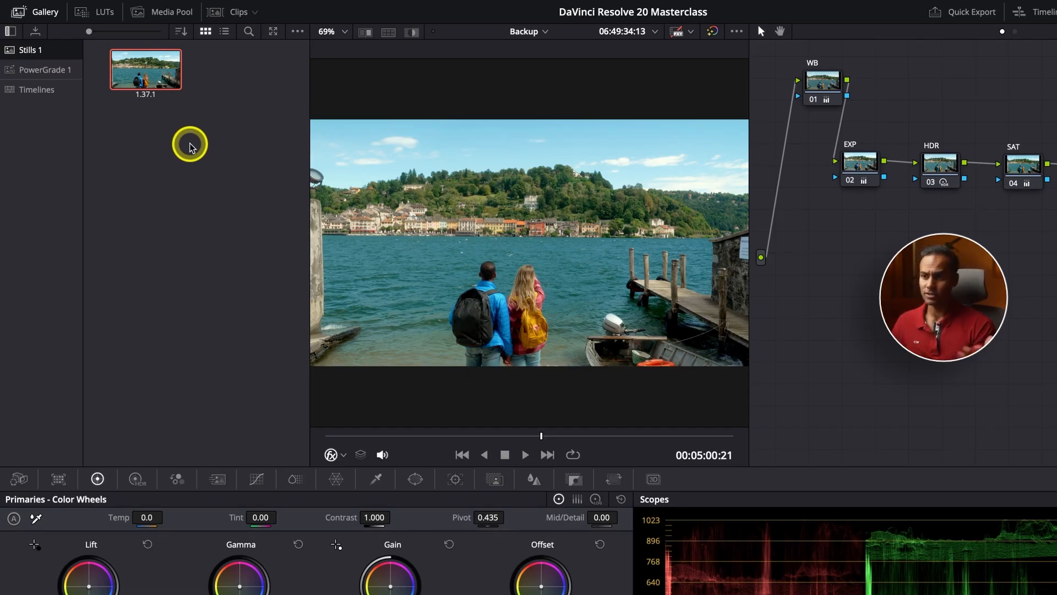
left_click(226, 13)
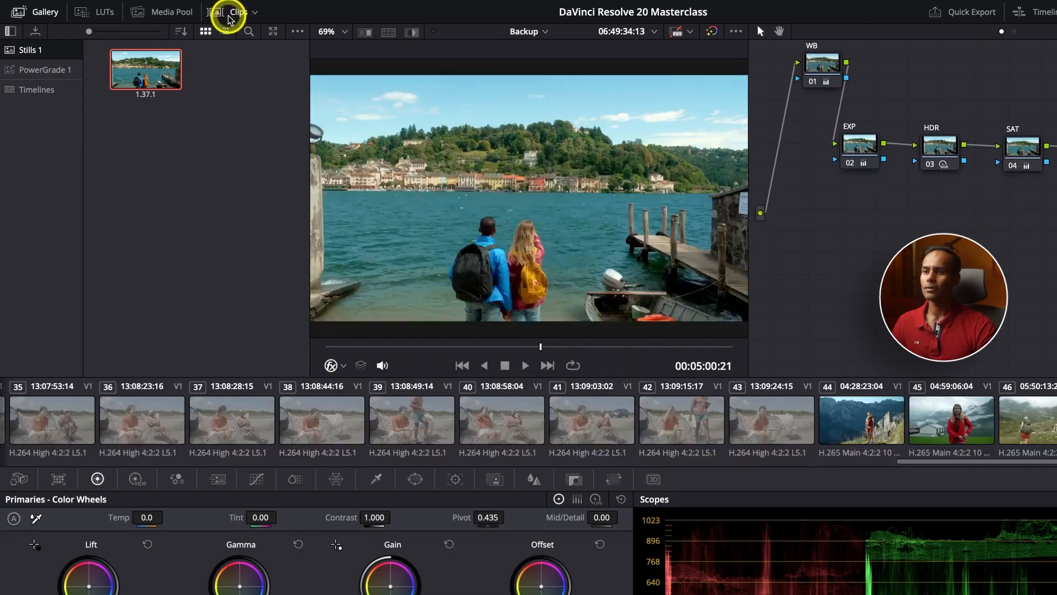
left_click(877, 432)
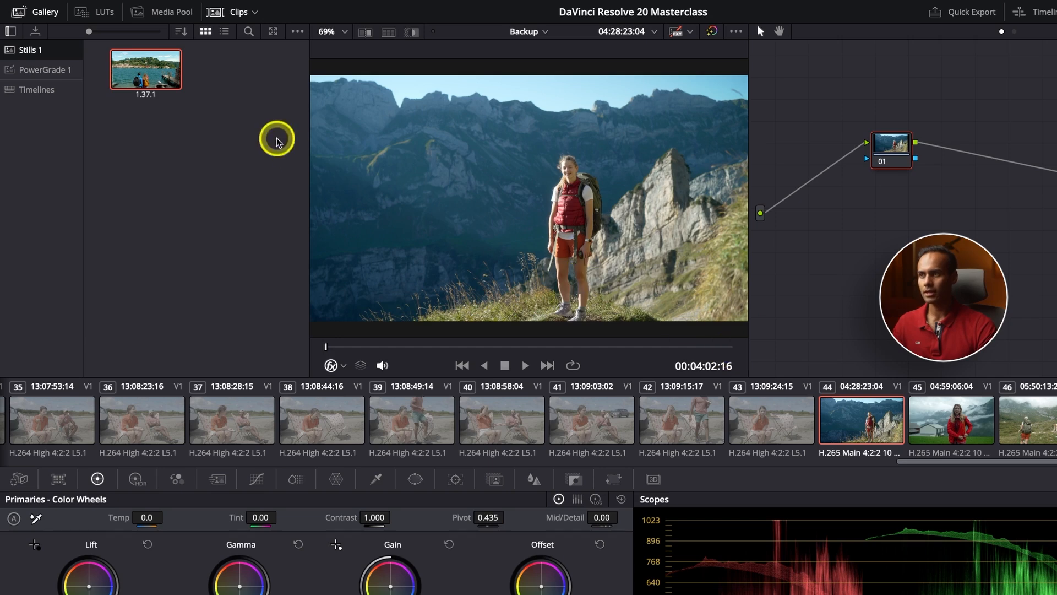
left_click(238, 13)
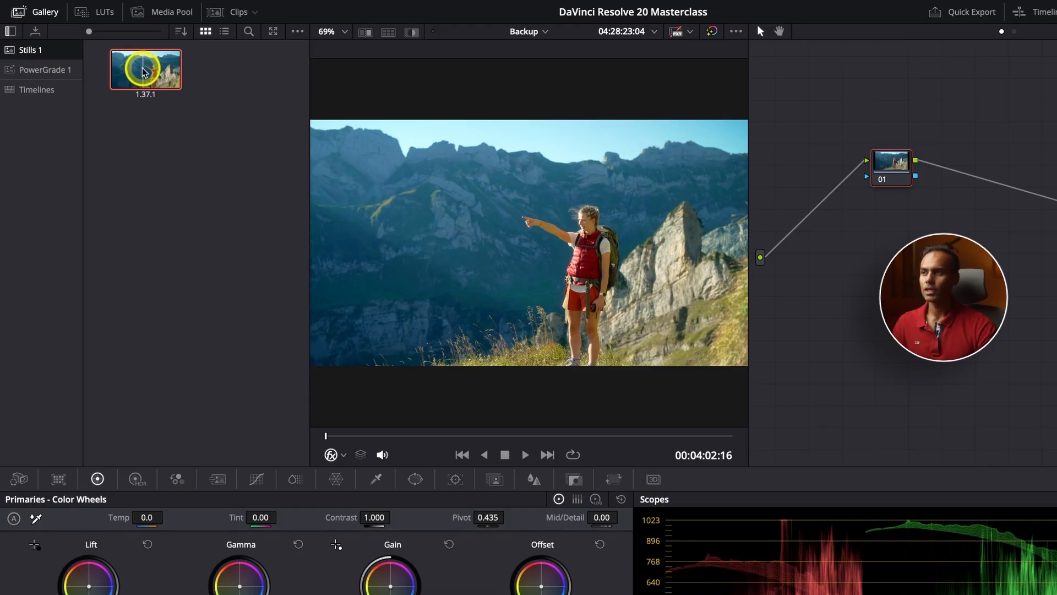
Apply the lake still's grade to the hiker clip and hide the gallery
right_click(142, 71)
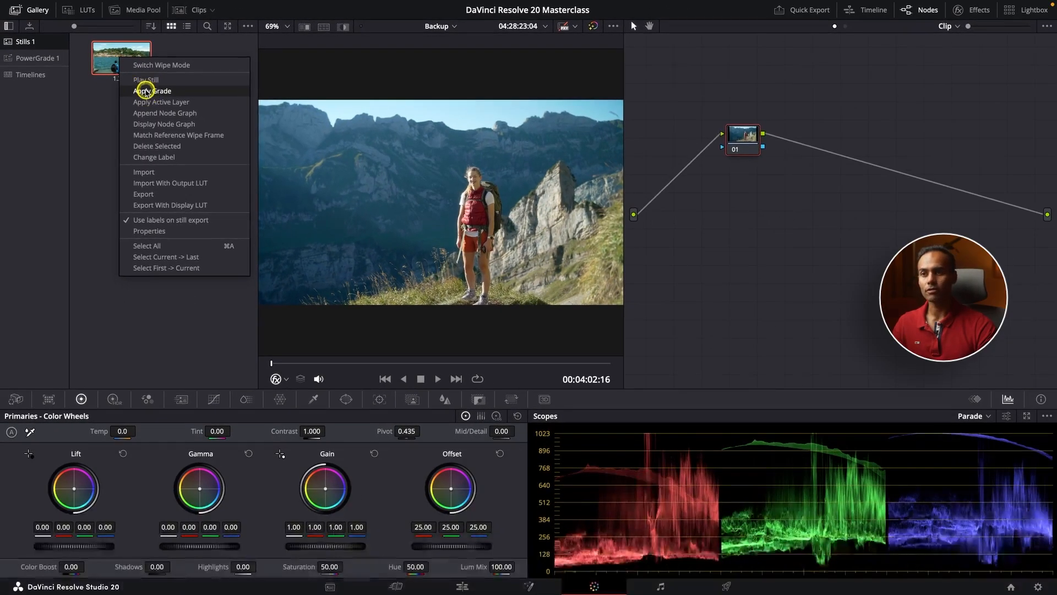
left_click(176, 110)
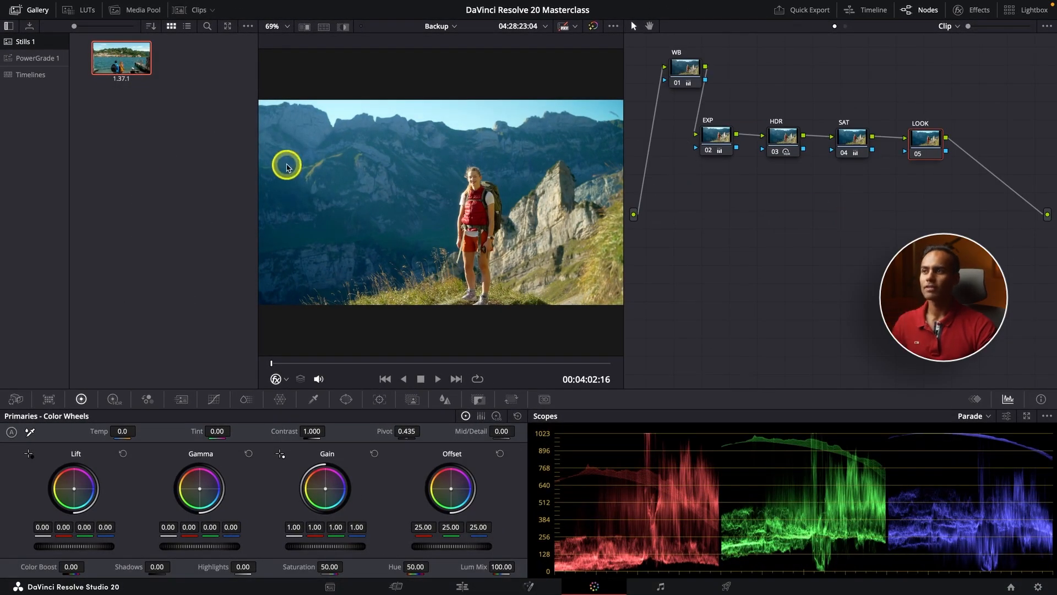
left_click(38, 10)
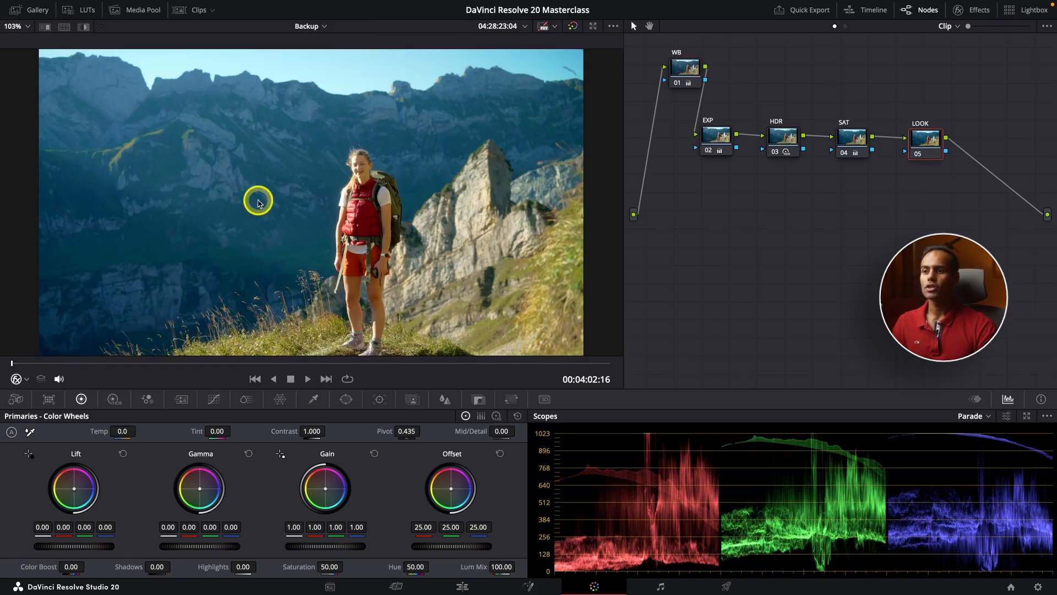
Park the playhead at 00:04:07:11, select the WB node and move it slightly away from the EXP node
left_click(259, 365)
left_click_drag(258, 363, 262, 363)
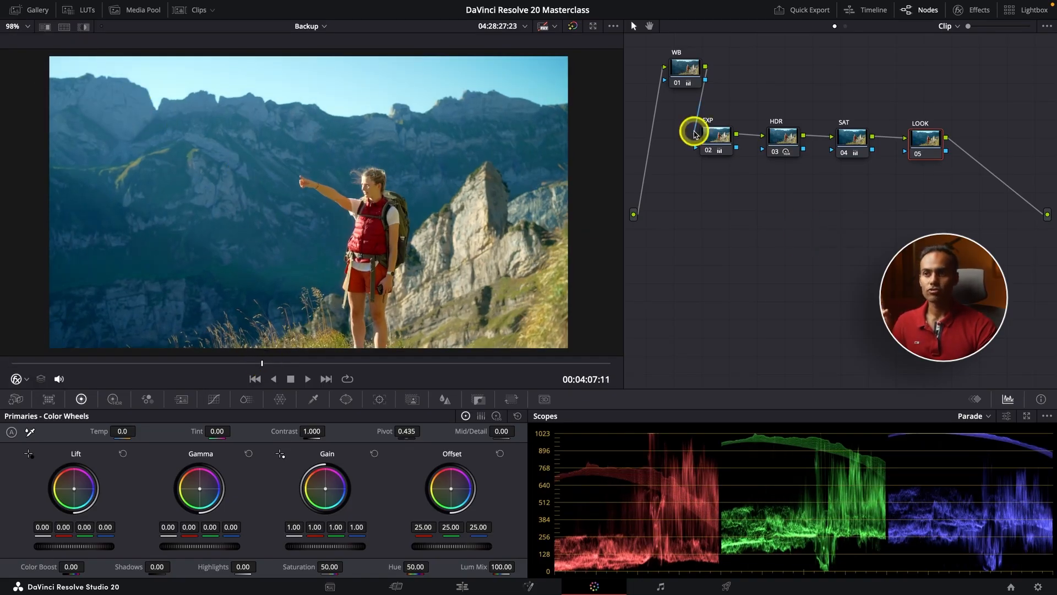
left_click_drag(682, 68, 685, 76)
scroll(455, 199, "down", 2)
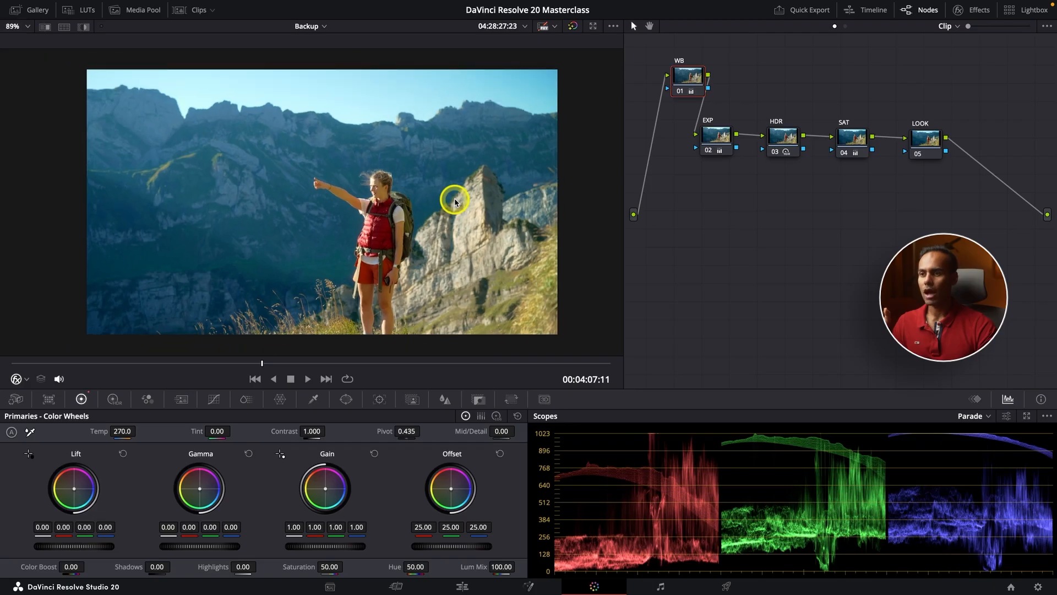
scroll(455, 200, "up", 2)
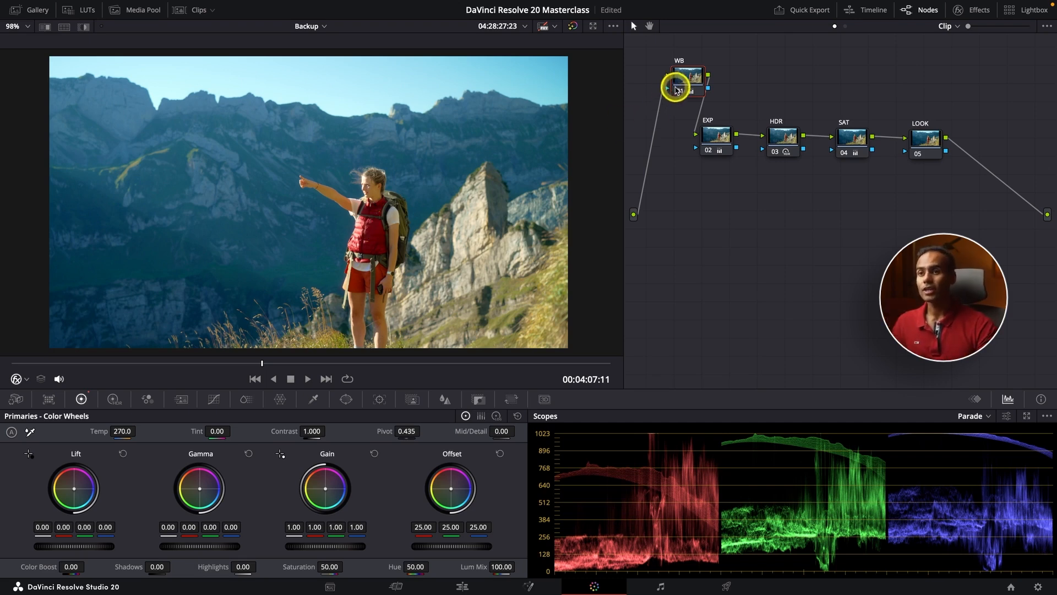
left_click_drag(682, 85, 676, 83)
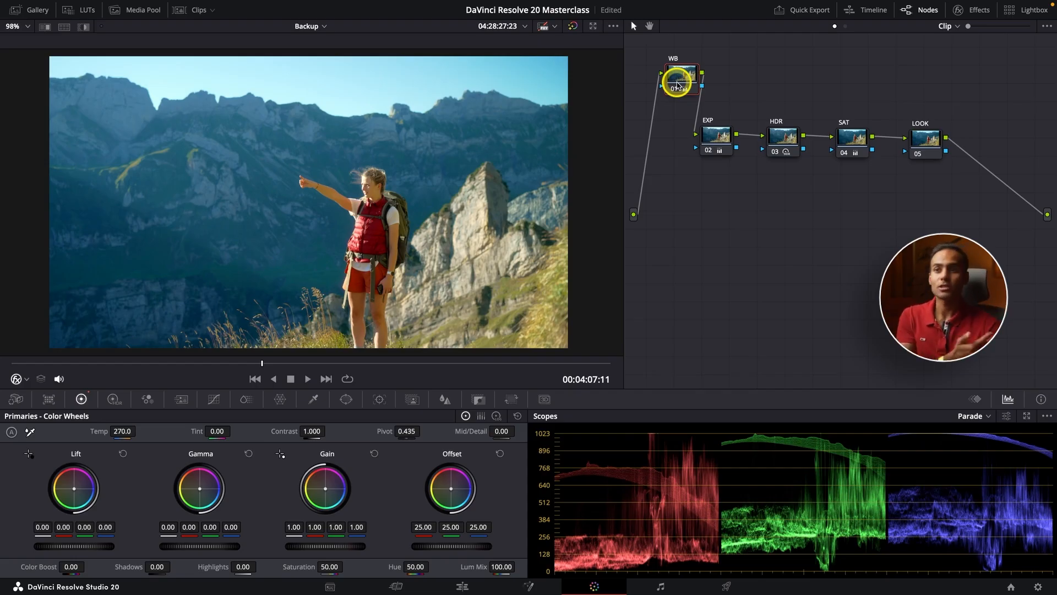
left_click_drag(677, 84, 673, 82)
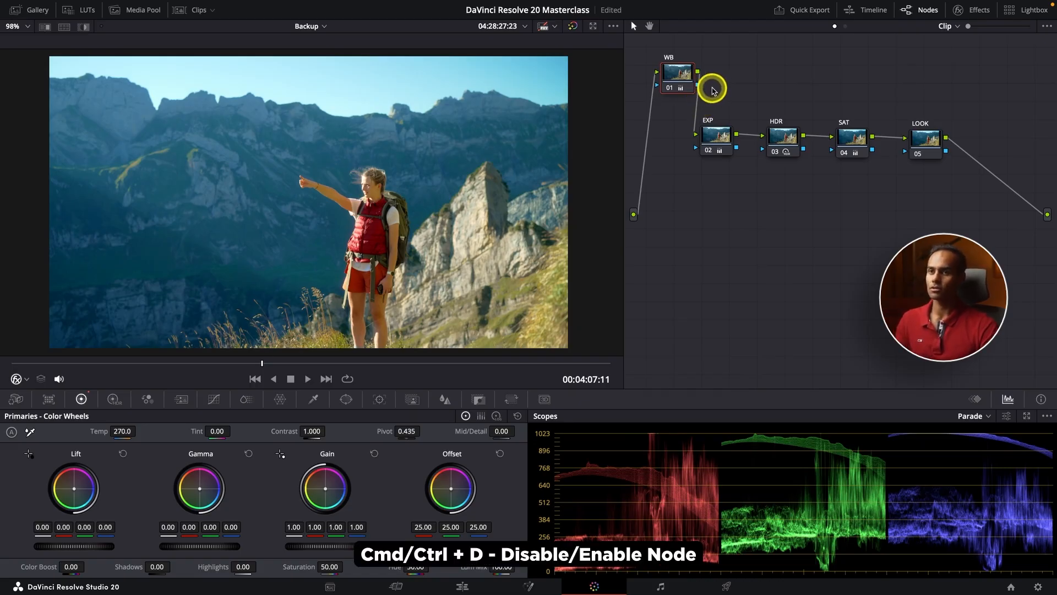
Turn the WB node off and back on to compare the hiker image with and without its white balance
key("super+d")
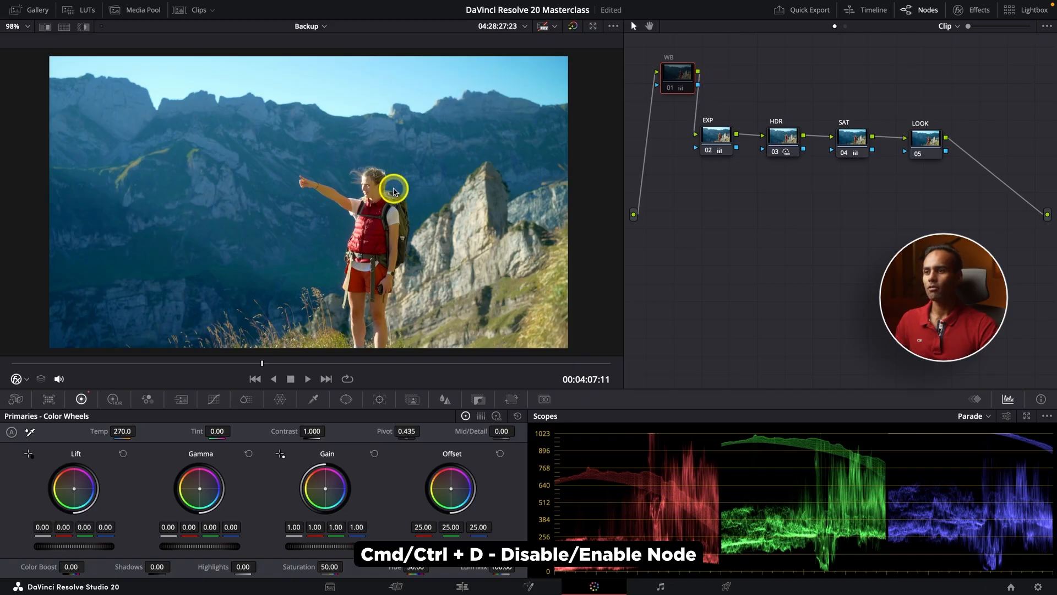
scroll(394, 190, "down", 2)
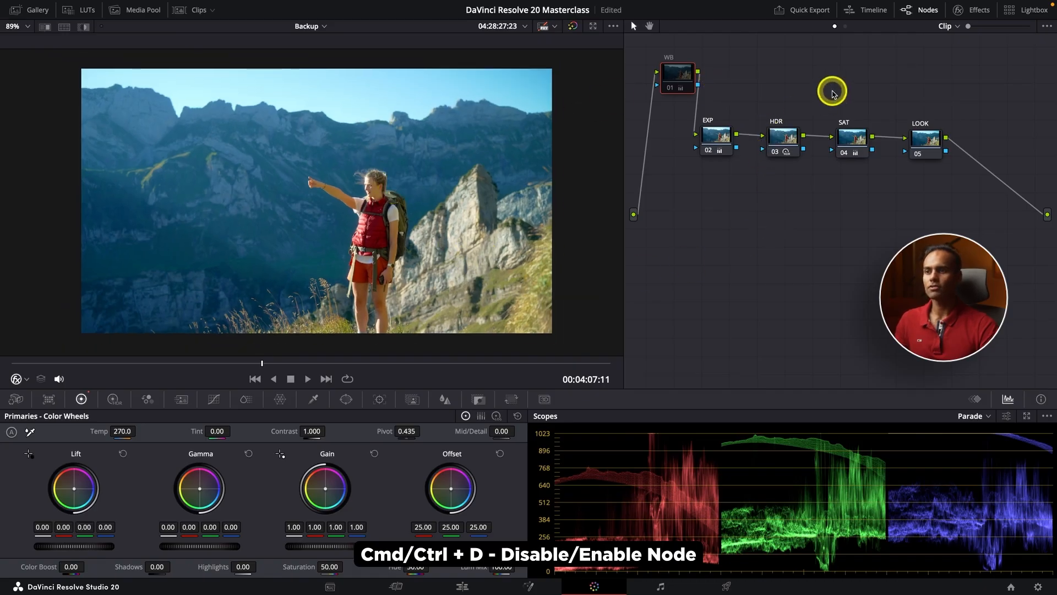
key("super+d")
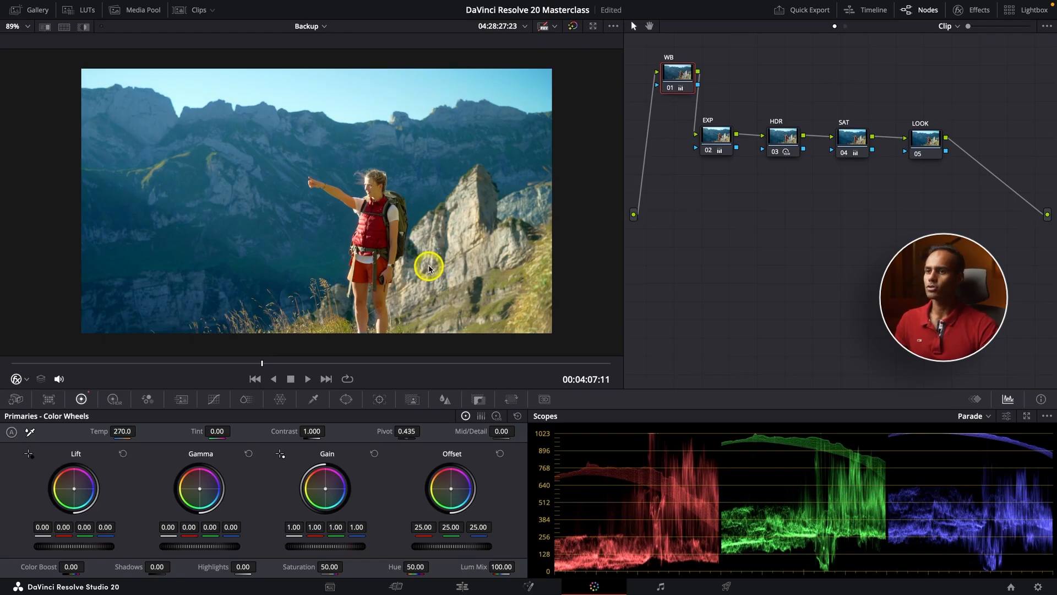
scroll(429, 268, "up", 1)
scroll(429, 268, "up", 1)
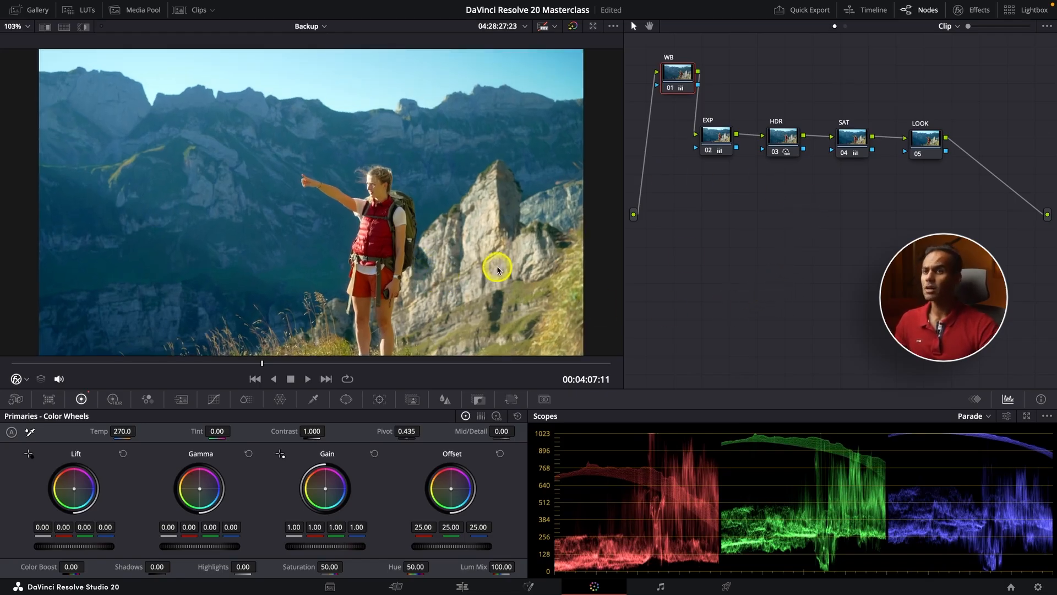
Try the SAT node's Key Output Gain at 0.501 and 2.000, and settle on 0.500
left_click(858, 137)
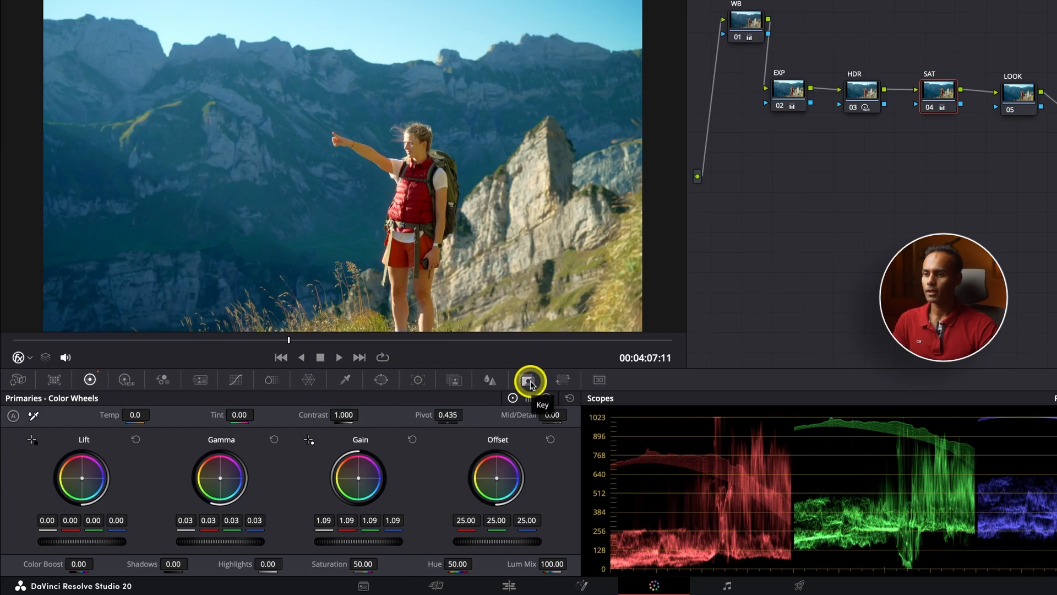
left_click(529, 381)
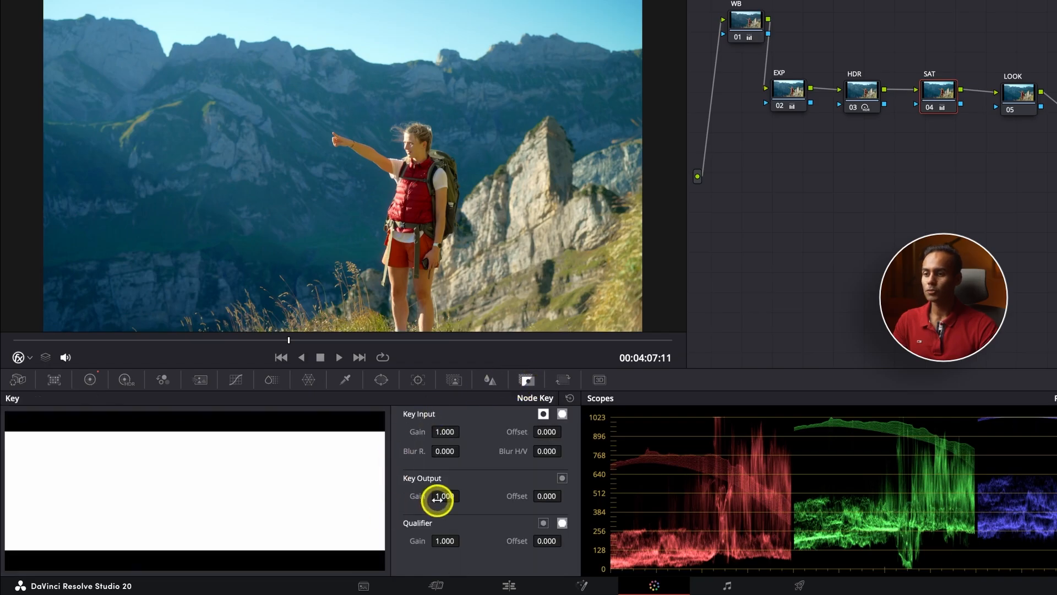
left_click_drag(437, 498, 445, 496)
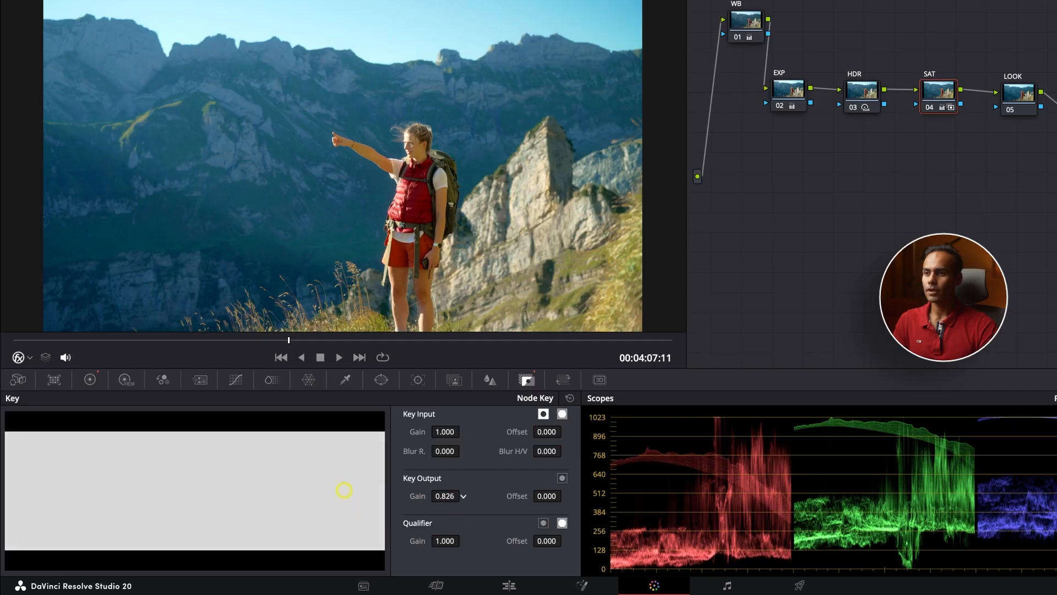
left_click_drag(344, 490, 218, 483)
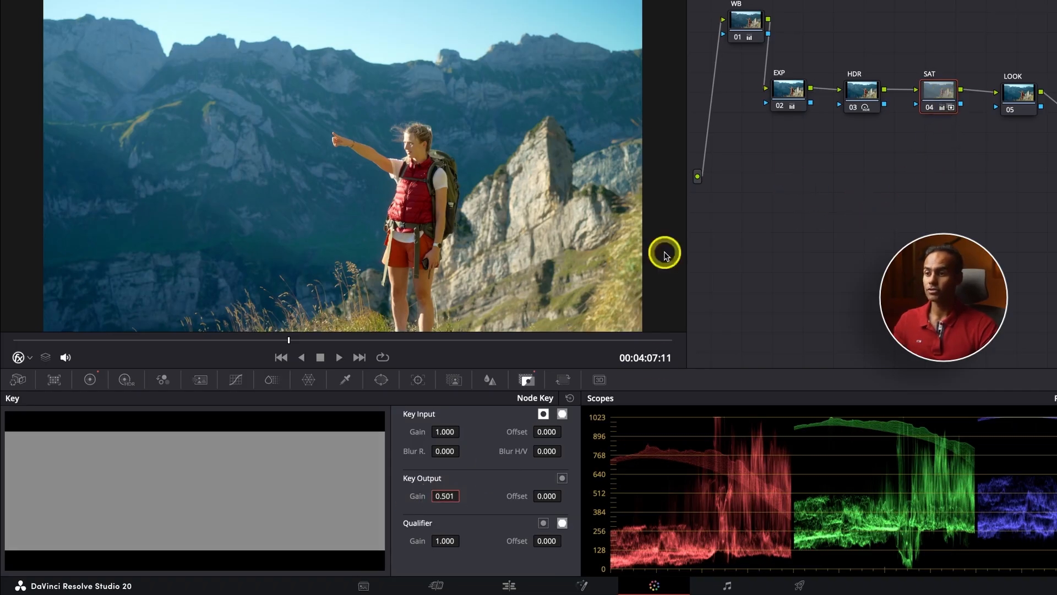
left_click_drag(446, 497, 797, 472)
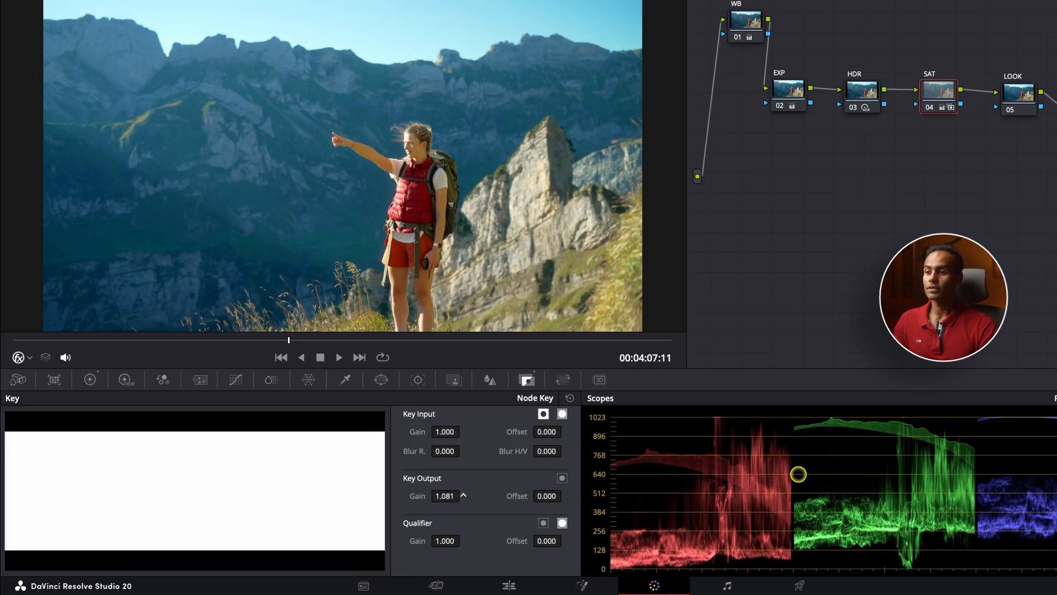
left_click_drag(866, 479, 1044, 475)
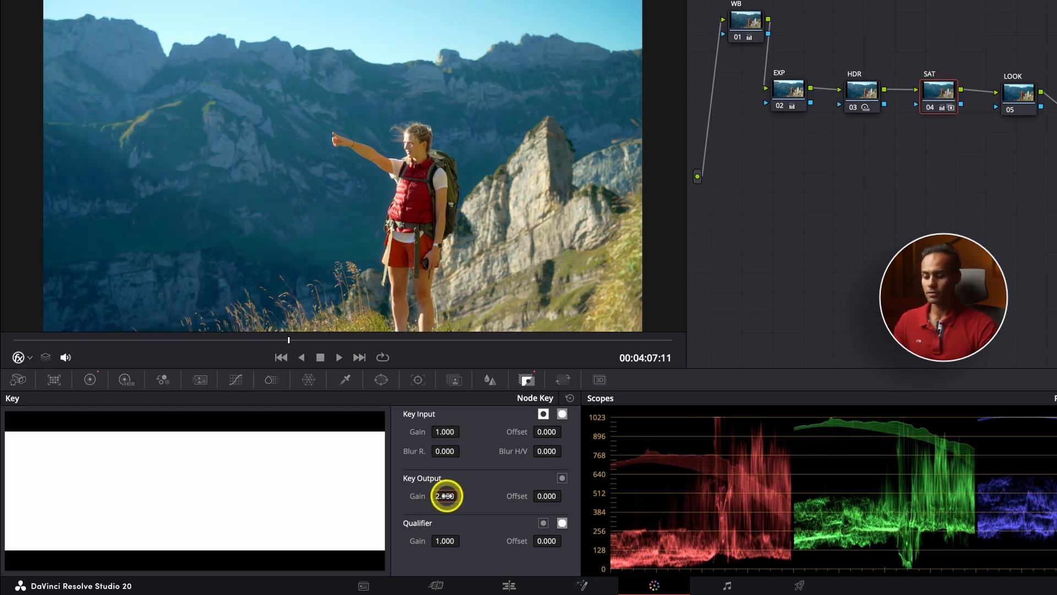
key("Return")
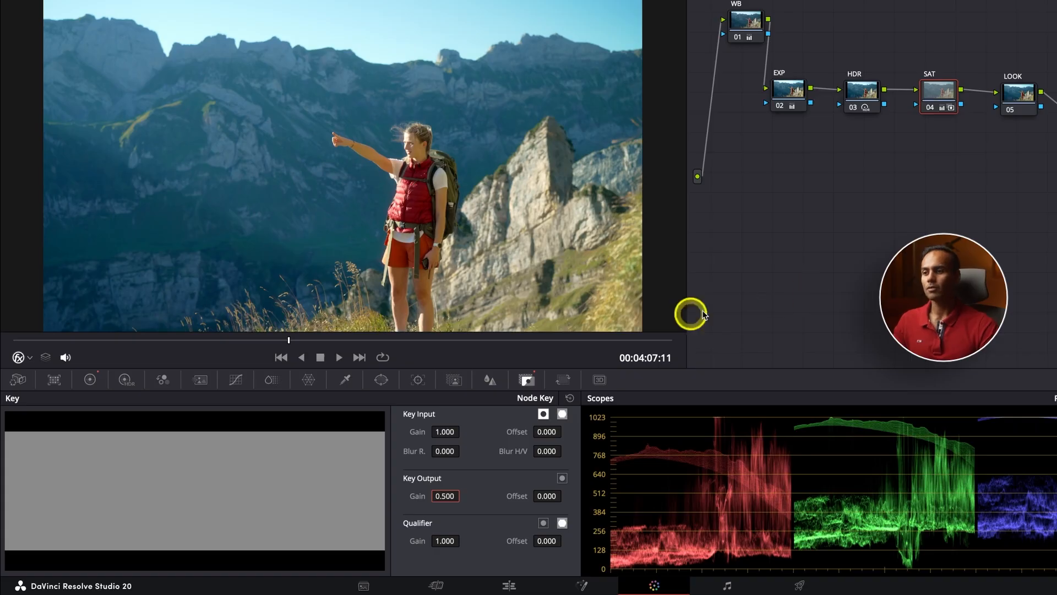
Skip ahead to the ungraded clip of the hiker with cows, apply the lake still's grade and hide the gallery
left_click(358, 358)
left_click(358, 358)
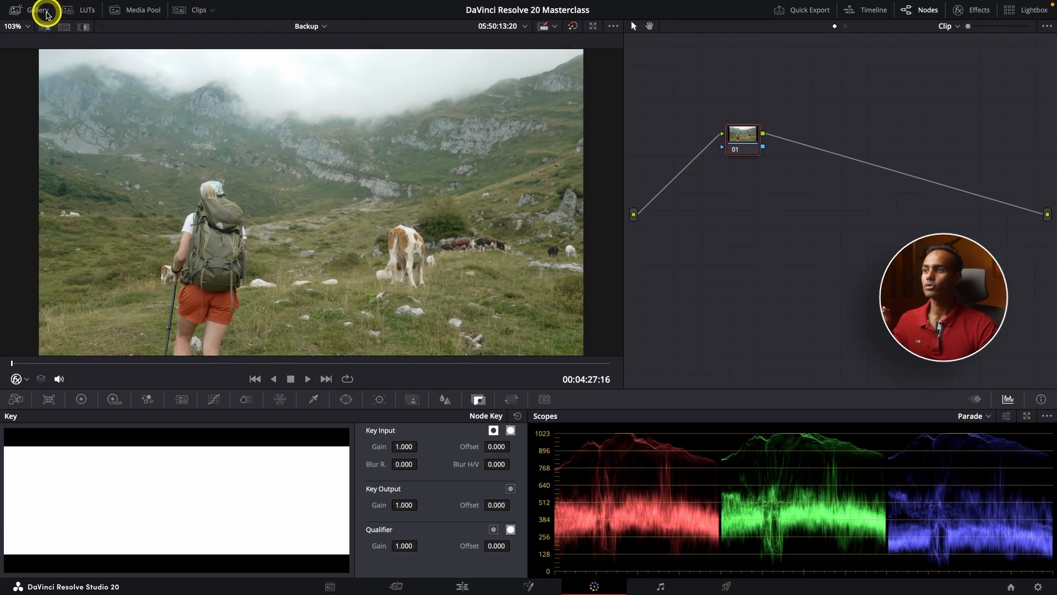
left_click(44, 11)
right_click(112, 69)
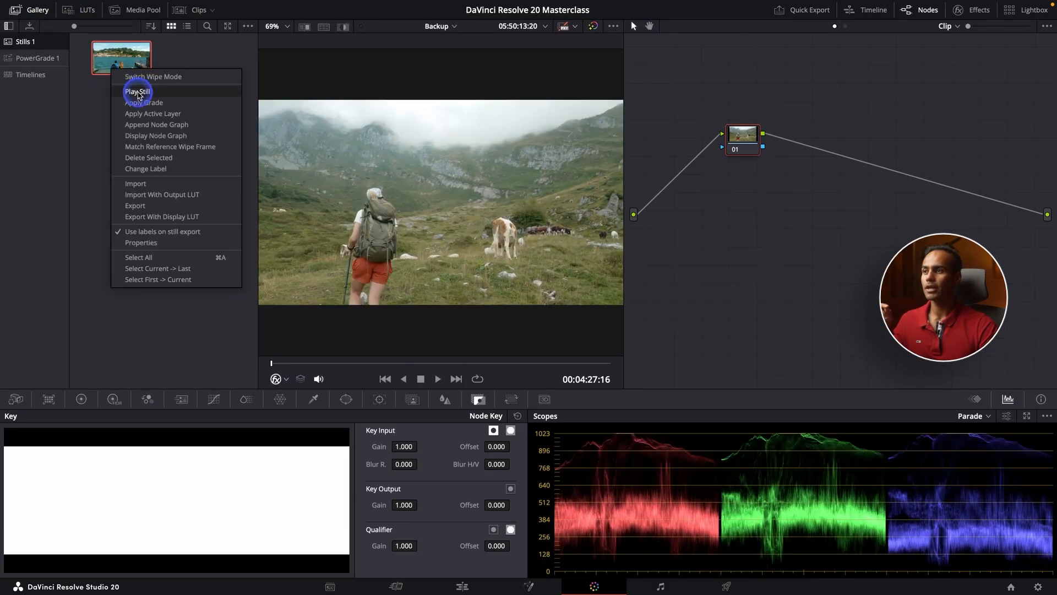
left_click(143, 103)
left_click(36, 12)
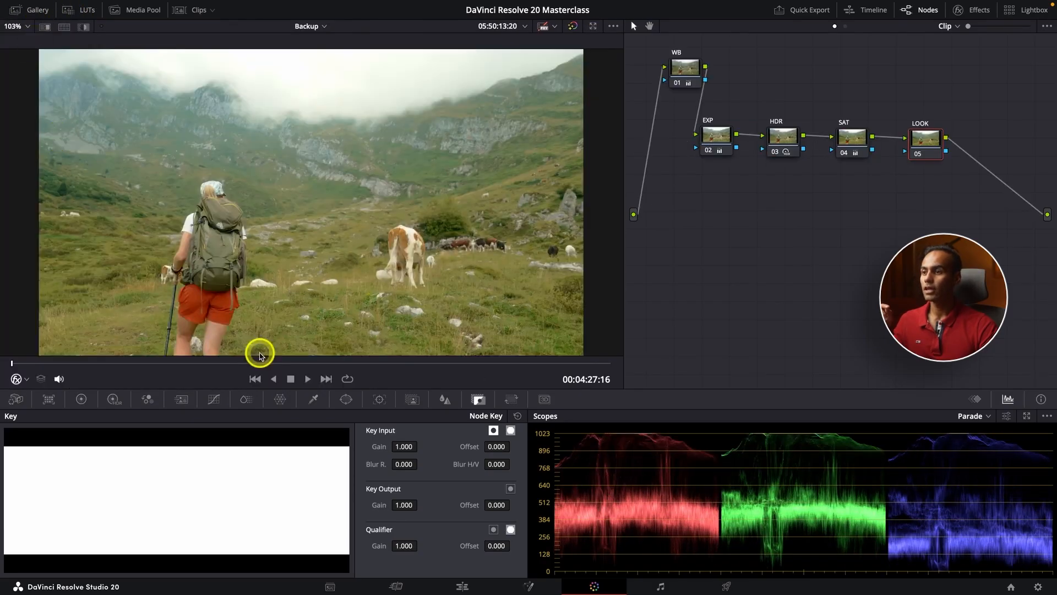
Park the playhead at 00:04:34:21 and raise the SAT node's Key Output Gain to 1.461
left_click_drag(263, 363, 300, 363)
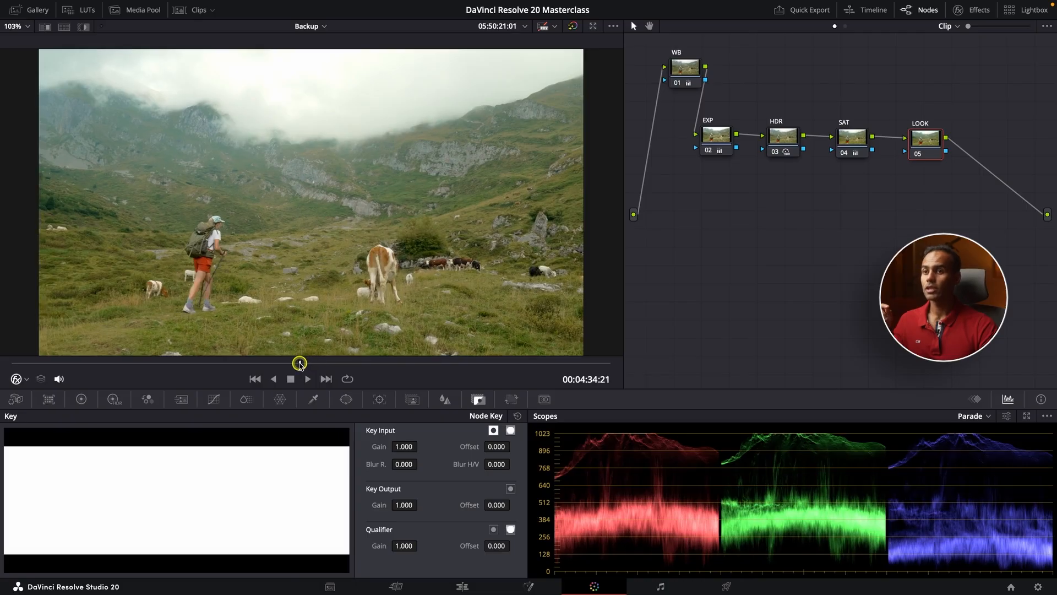
left_click(851, 138)
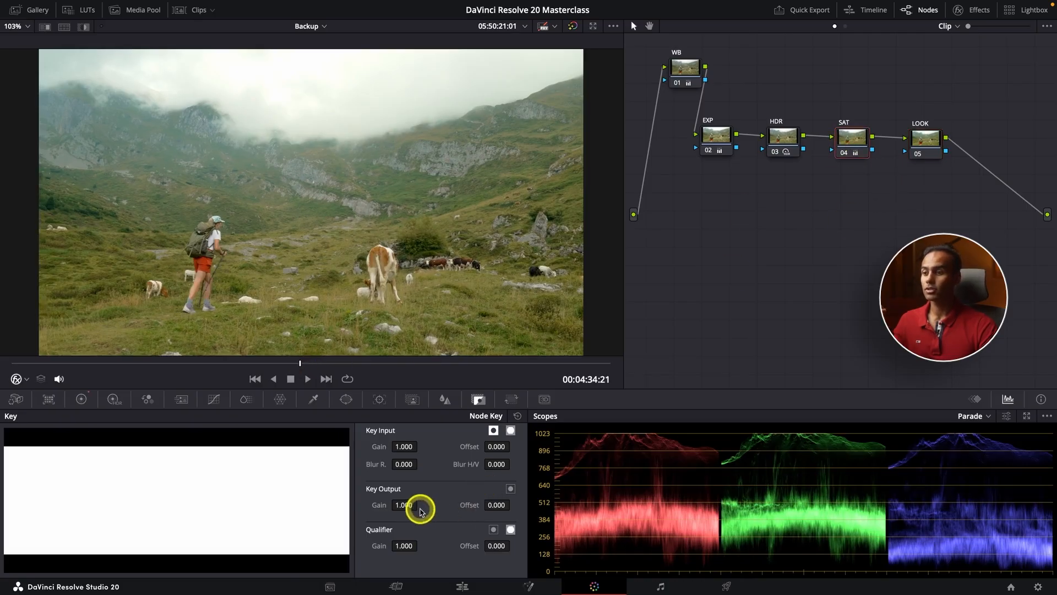
left_click_drag(401, 504, 423, 505)
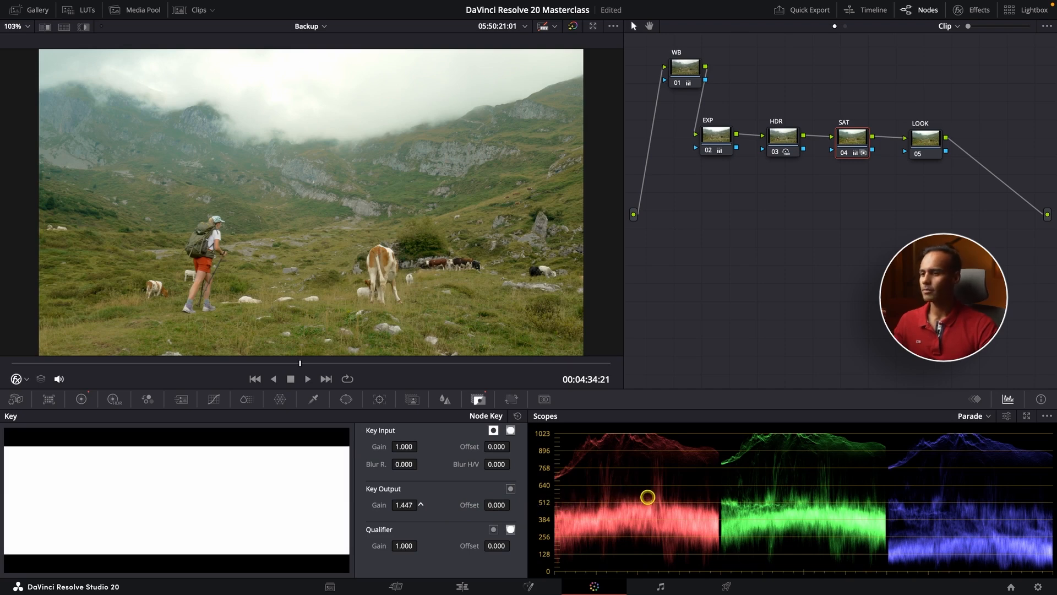
scroll(265, 341, "down", 1)
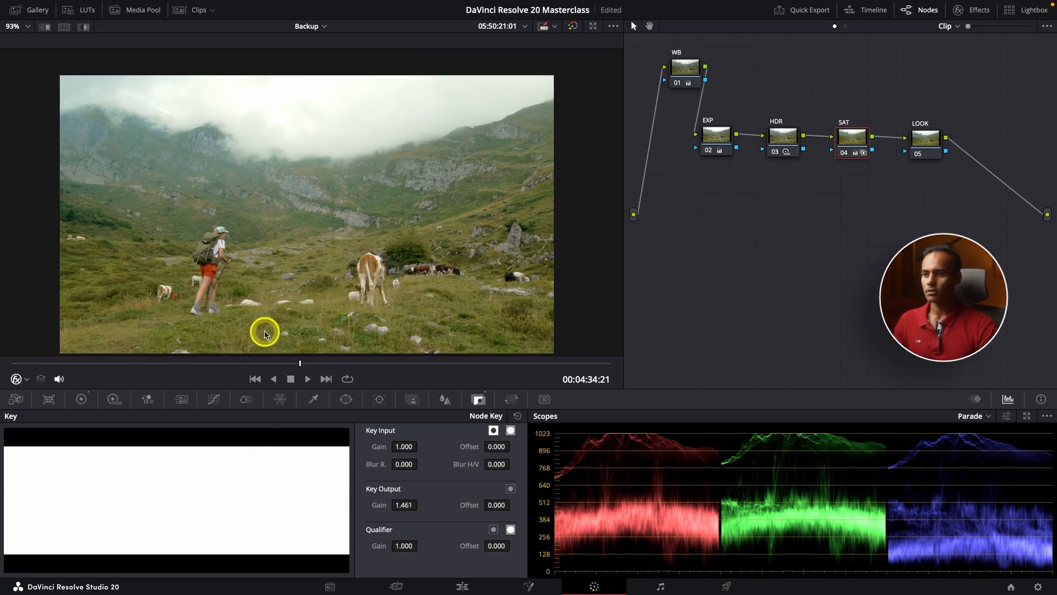
Review the graded cow clip full screen at 00:04:33:22, return to the normal view and check the frame at 00:04:39:13
left_click_drag(256, 364, 260, 362)
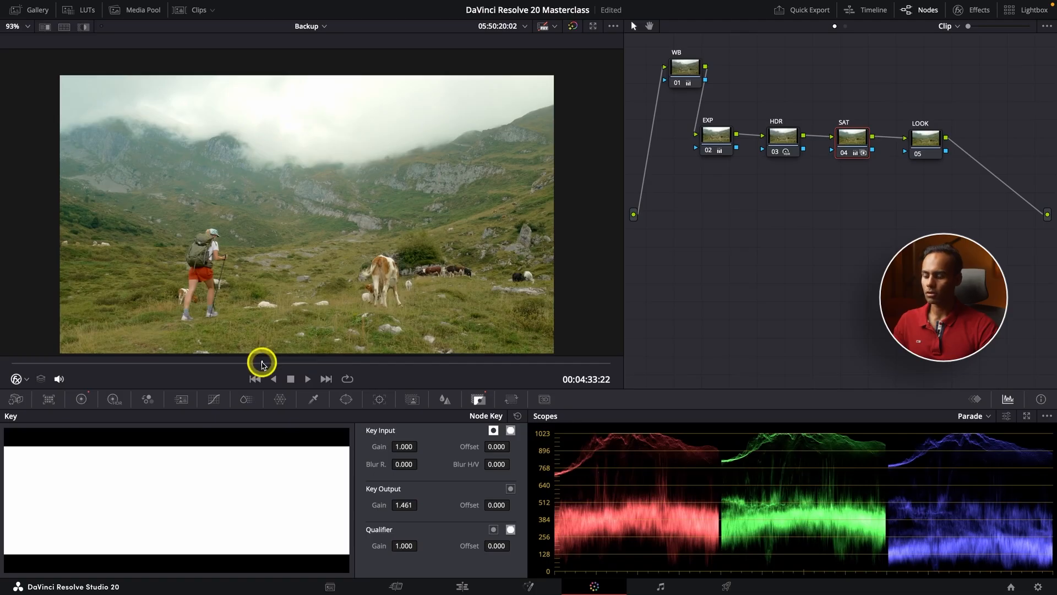
key("ctrl+d")
key("ctrl+f")
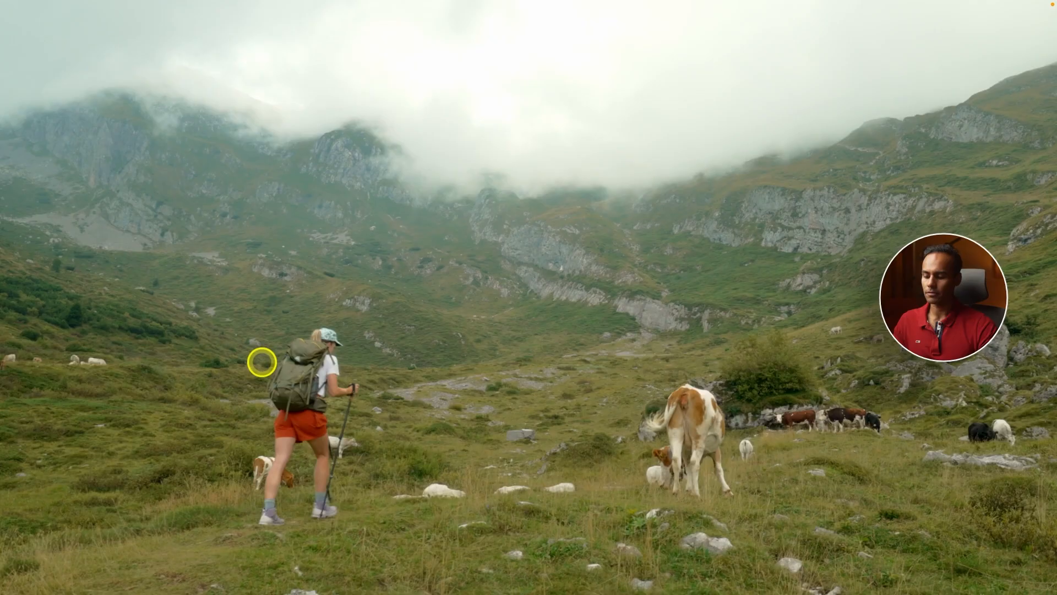
key("ctrl+f")
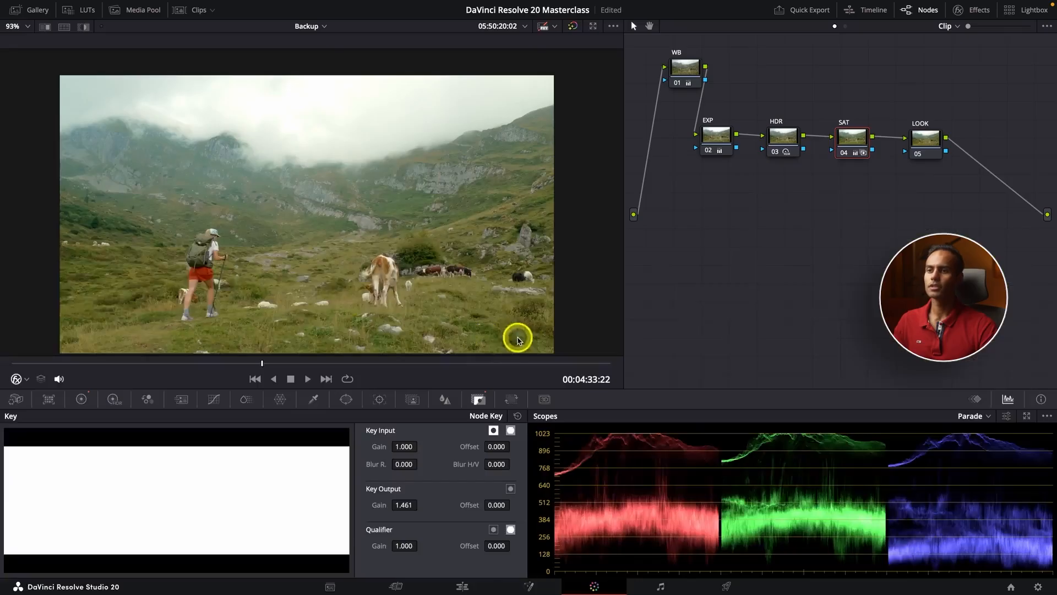
left_click(487, 362)
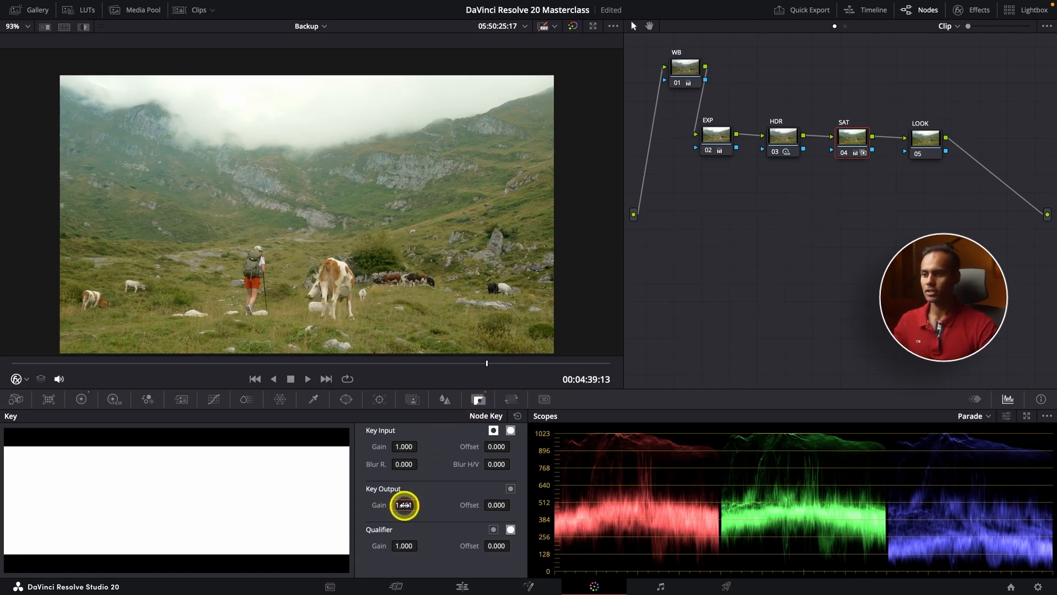
Reset all grades and nodes on the cow clip, and open the next clip of the lake at 00:05:01:08
right_click(698, 264)
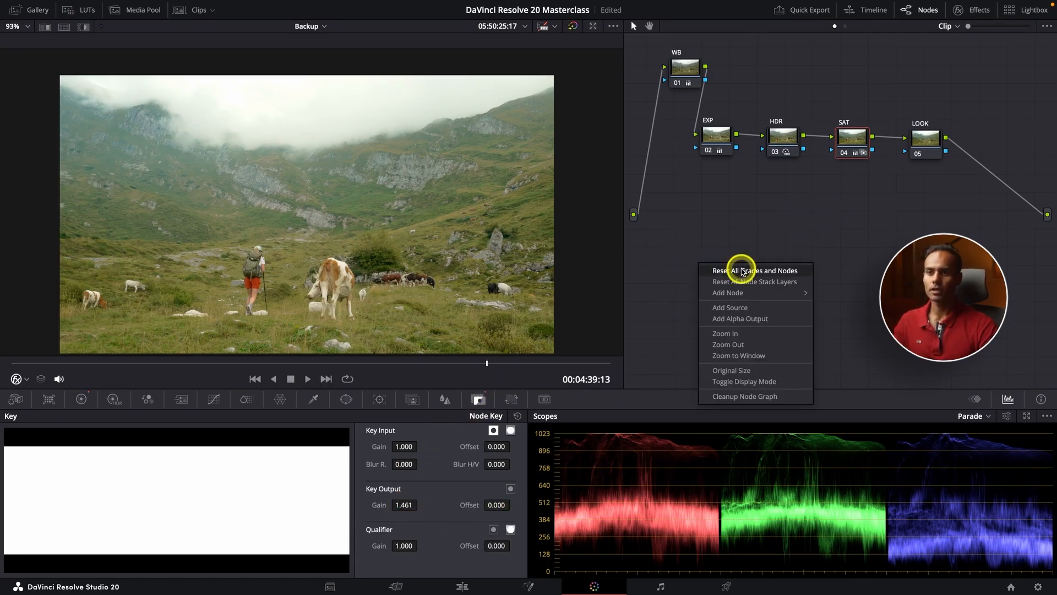
left_click(741, 270)
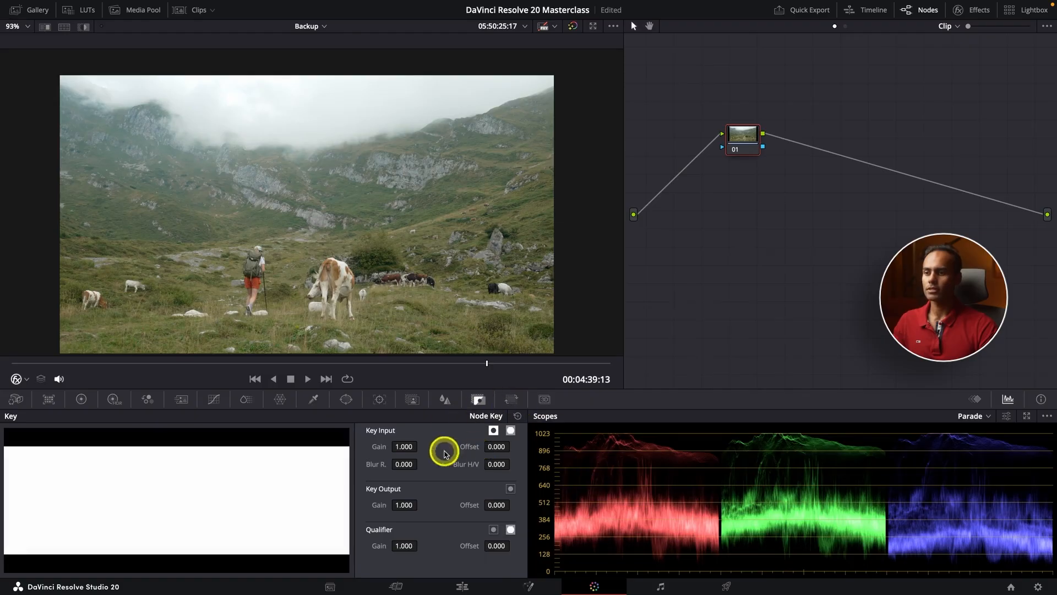
left_click(326, 379)
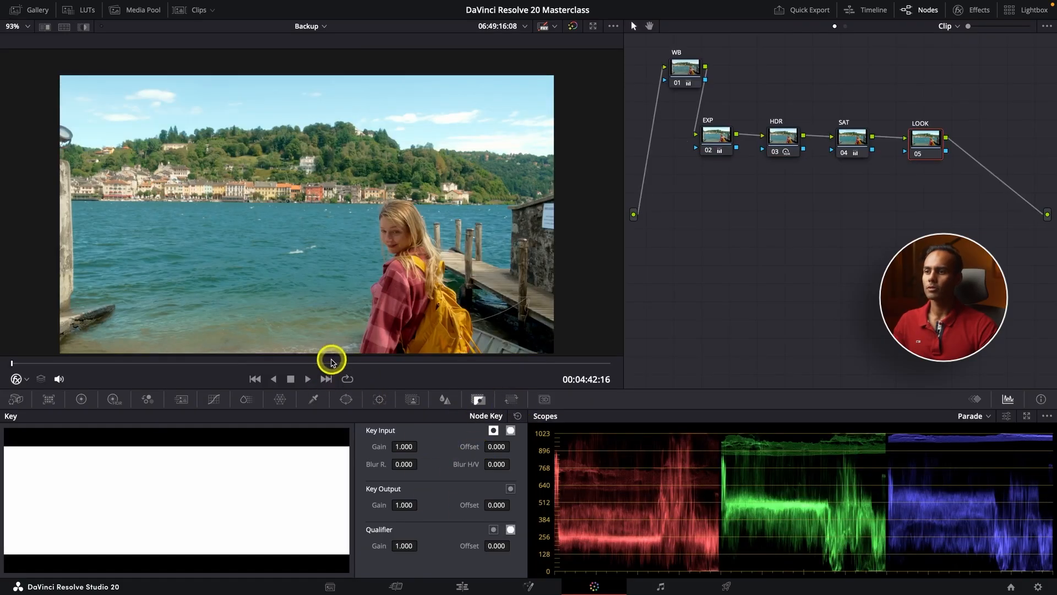
left_click(332, 363)
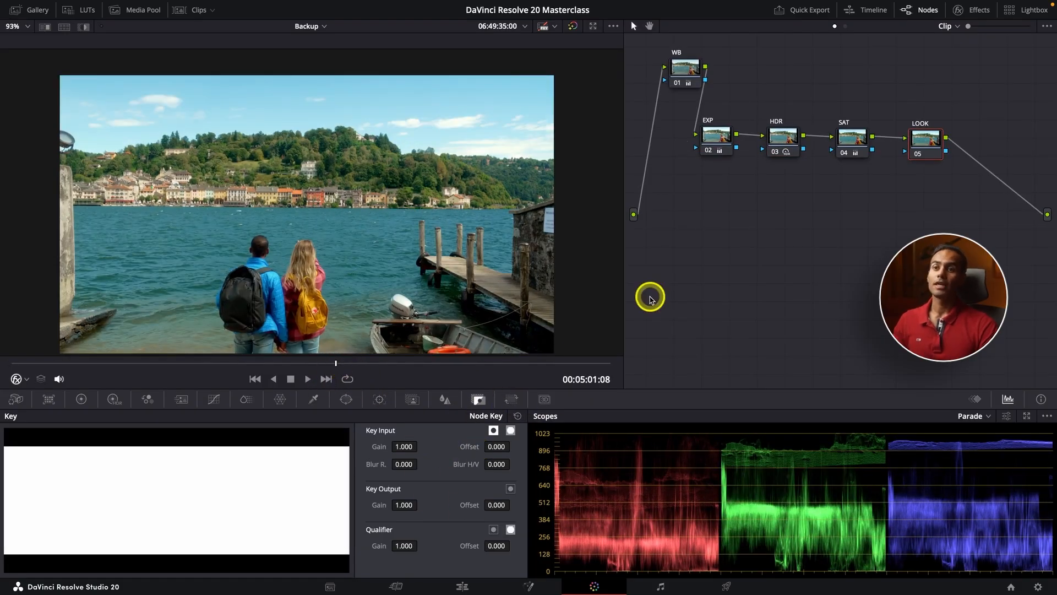